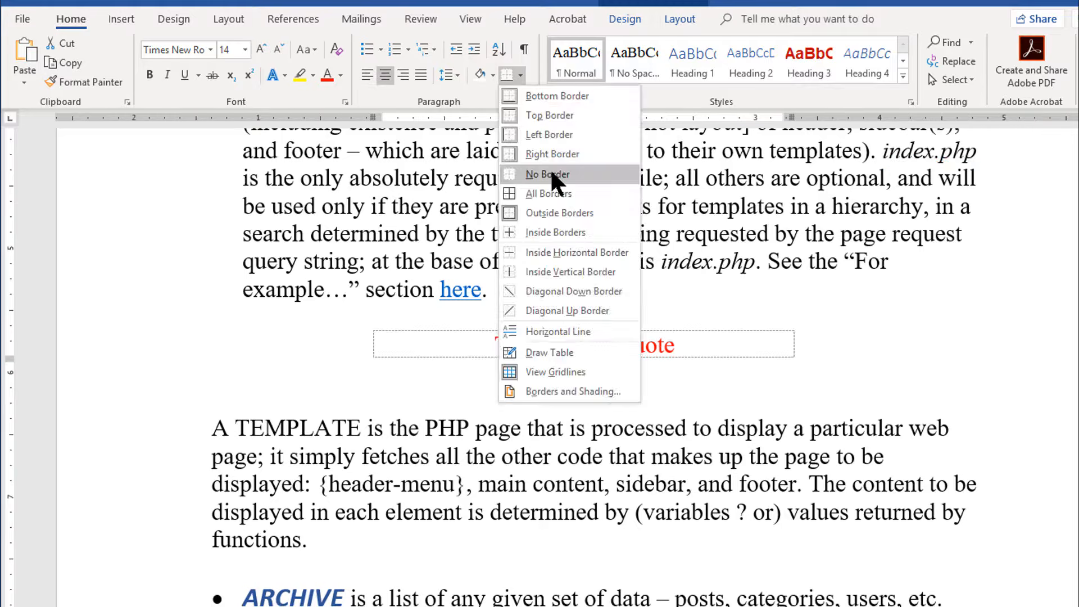
Step: Insert a single-cell table inside the TEMPLATES paragraph, after "be used only if they"
click(550, 168)
scroll(427, 472, up, 2)
click(120, 17)
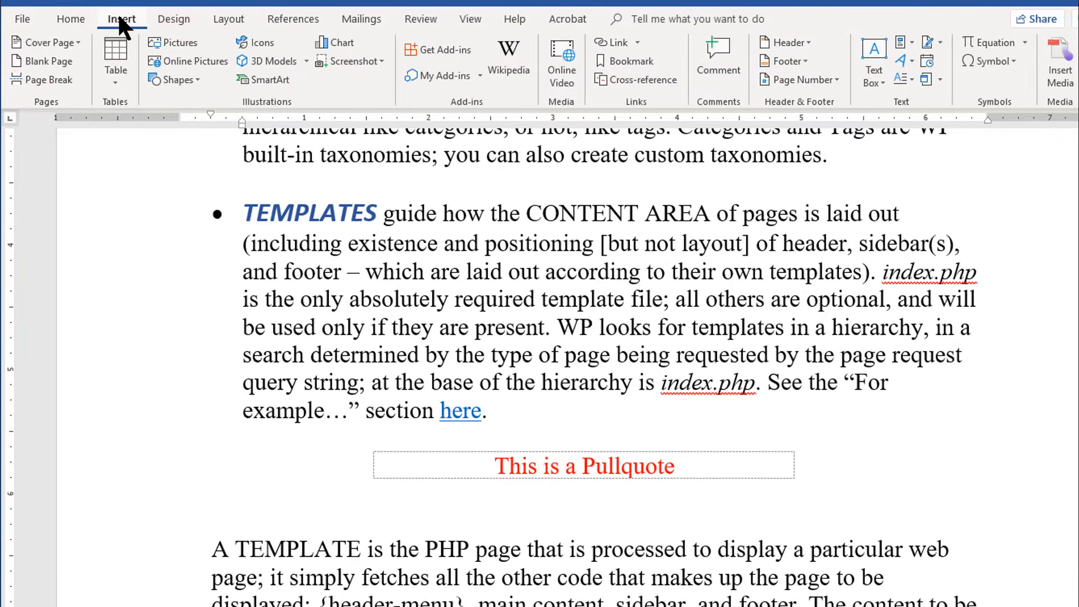
click(113, 51)
click(110, 119)
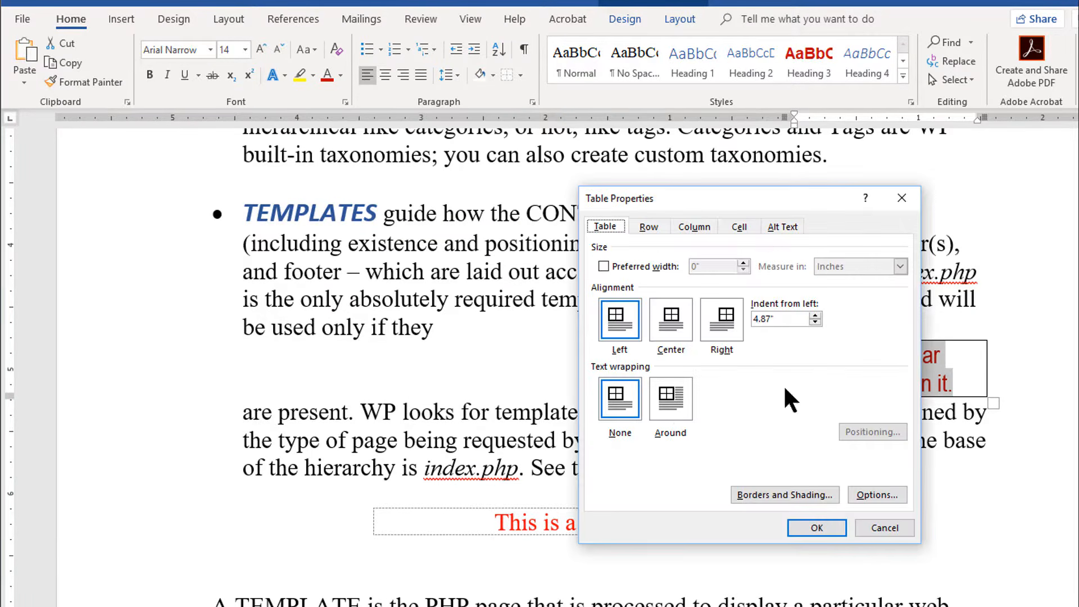
Step: Wrap the text around the sidebar table, with its horizontal position set to Right relative to Column
click(667, 399)
click(866, 431)
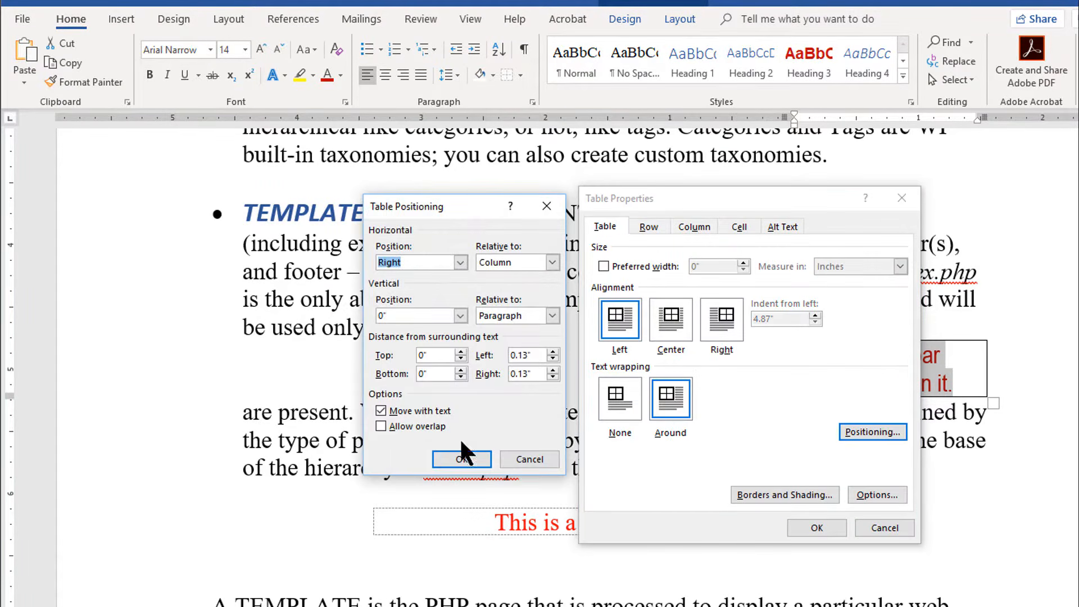
click(458, 455)
click(801, 526)
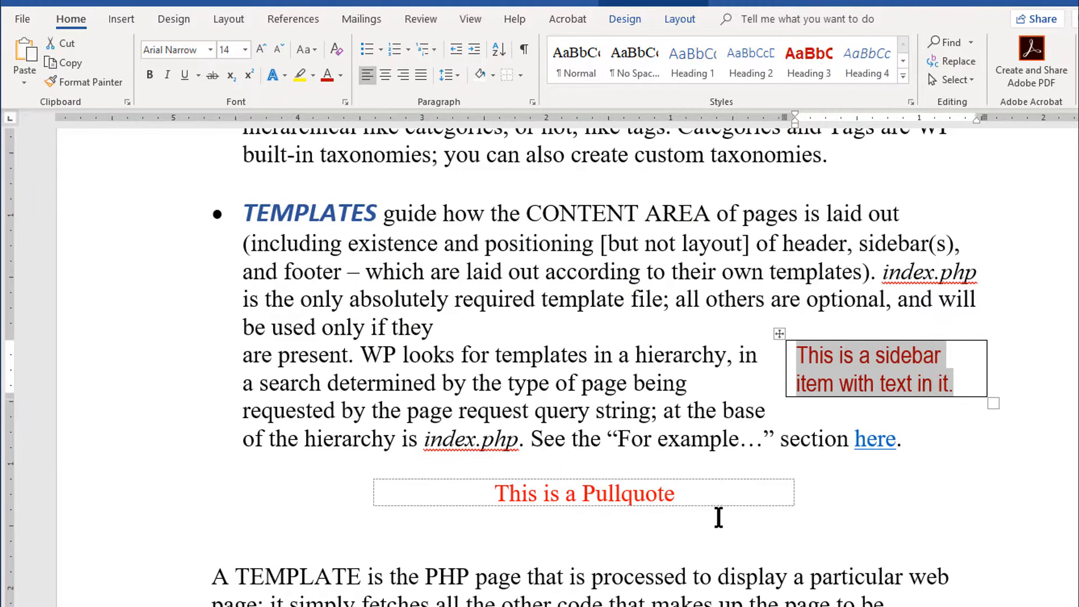
click(774, 439)
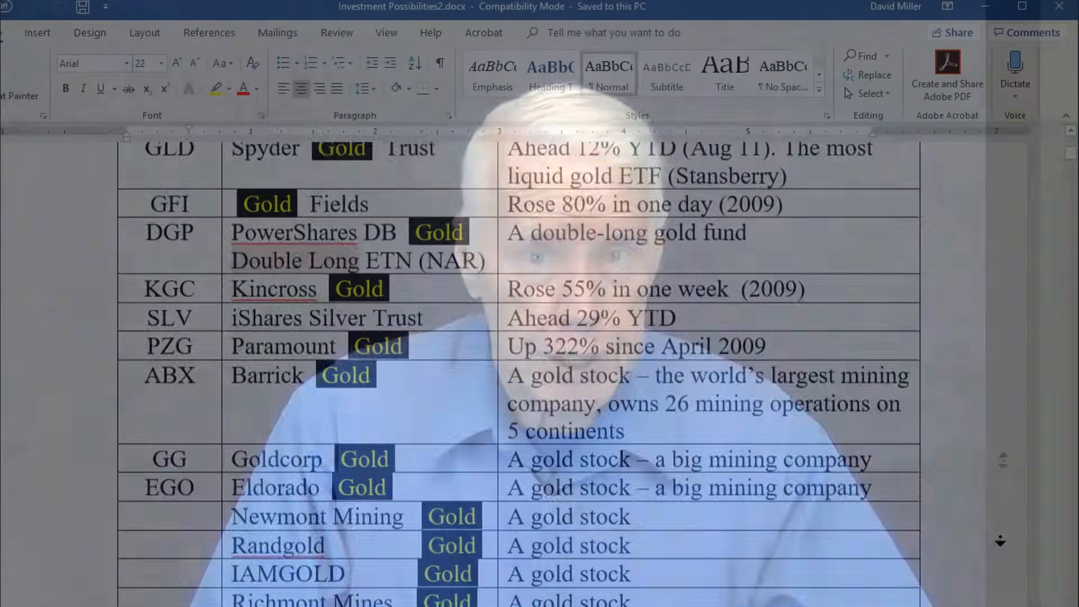
Step: Examine how the header row of the securities table in Investment Possibilities2.docx behaves across page breaks
scroll(1001, 542, down, 15)
scroll(1001, 541, down, 20)
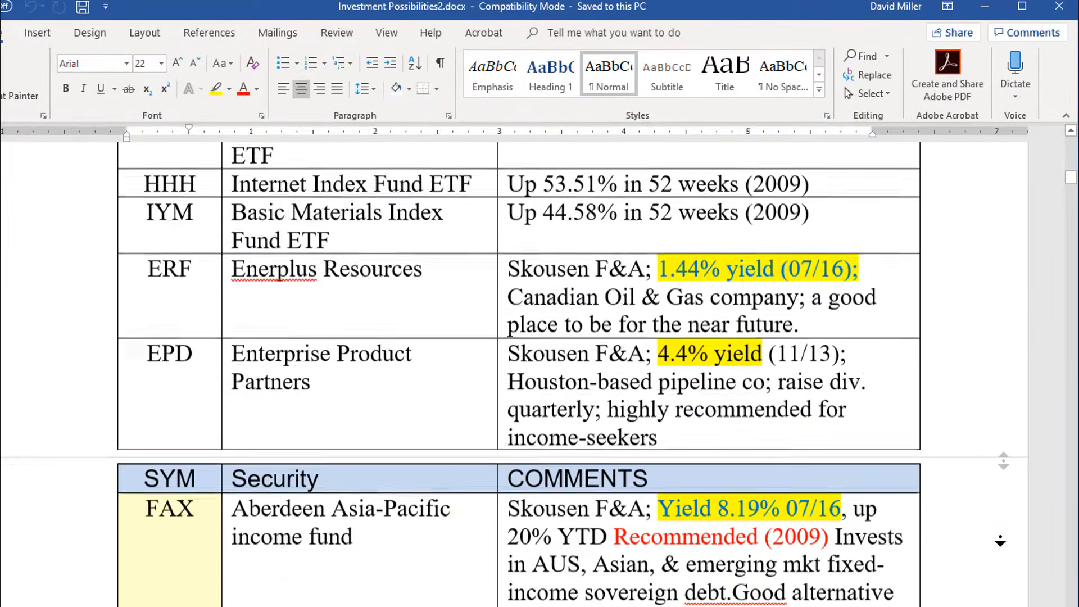
scroll(1001, 542, down, 20)
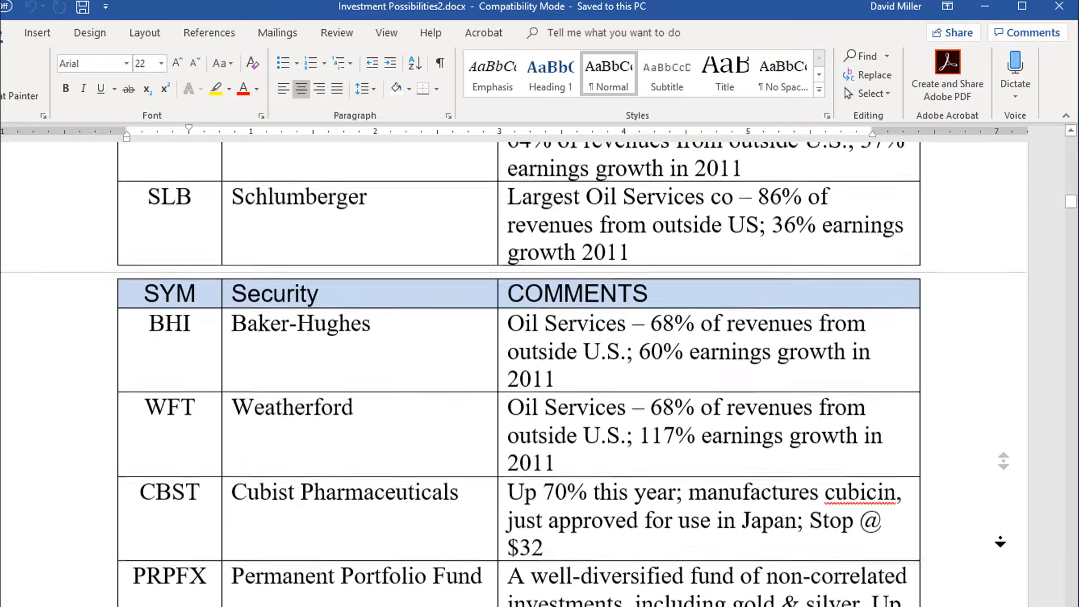
scroll(997, 553, down, 20)
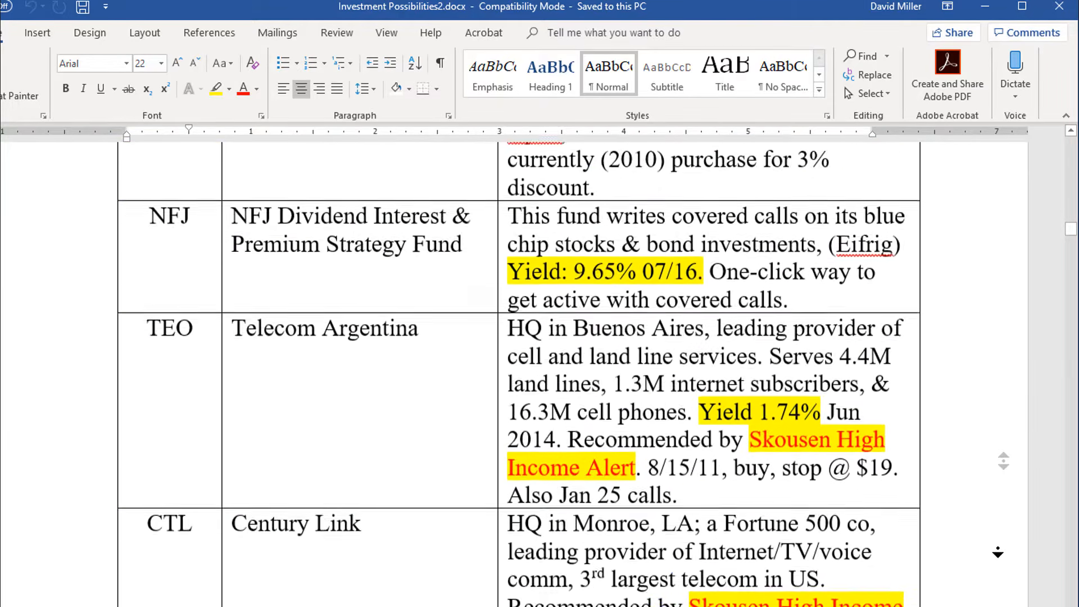
scroll(998, 553, down, 20)
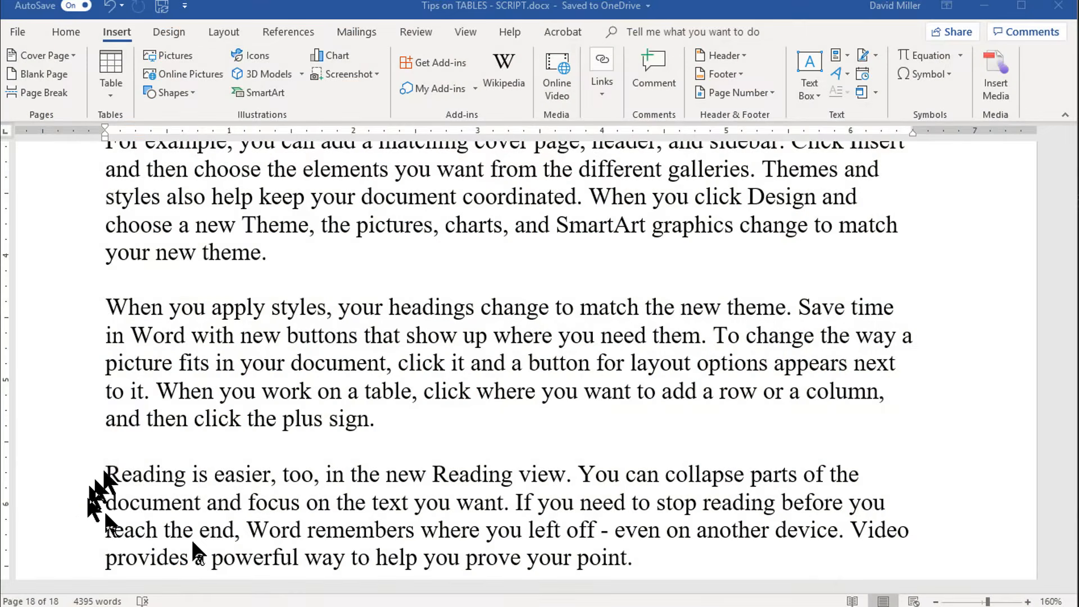
Step: Insert a table with five columns and three rows on the blank line after "your new theme."
click(110, 285)
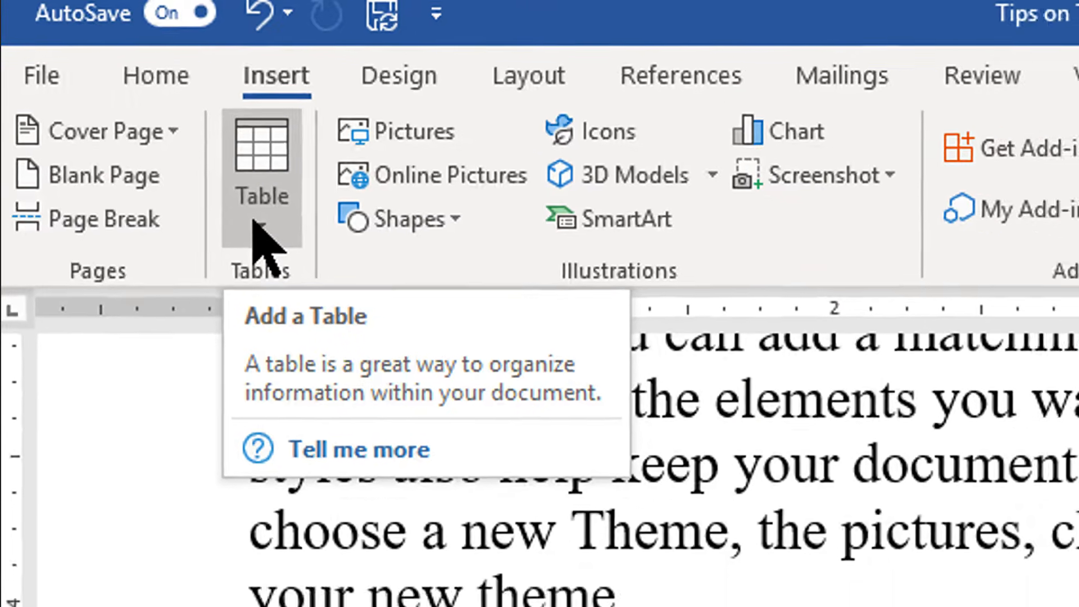
click(279, 244)
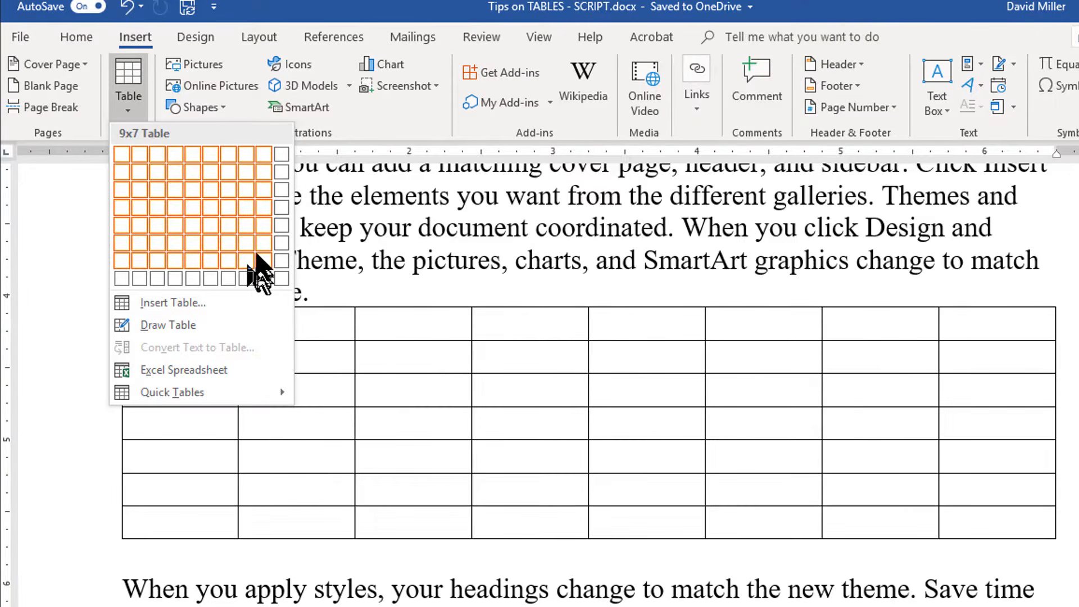
click(193, 197)
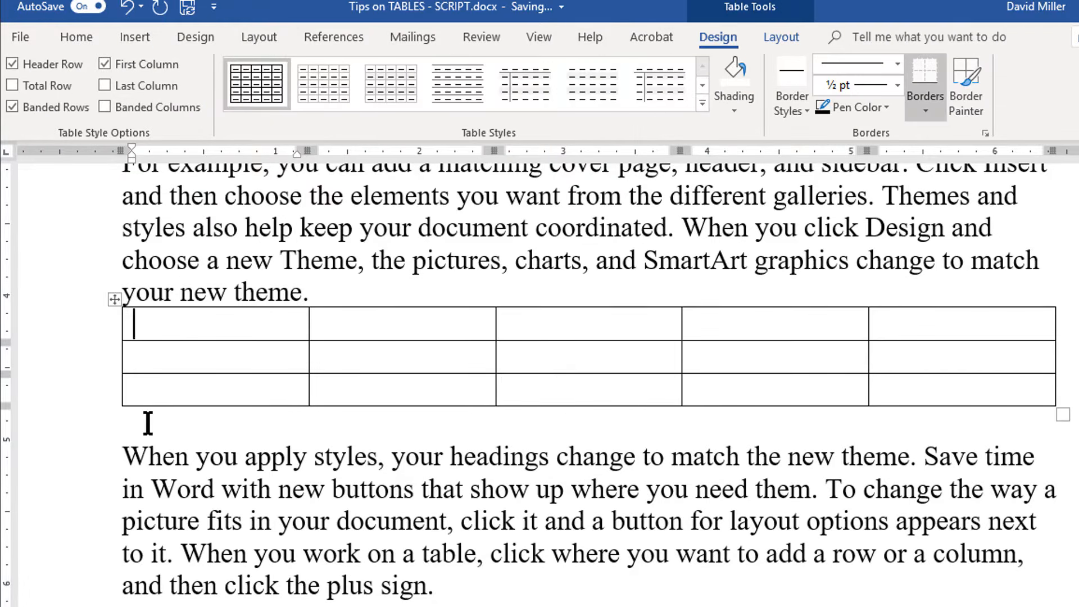
Step: Insert a second table with 5 columns and 2 rows directly below the first, using AutoFit to contents
click(150, 428)
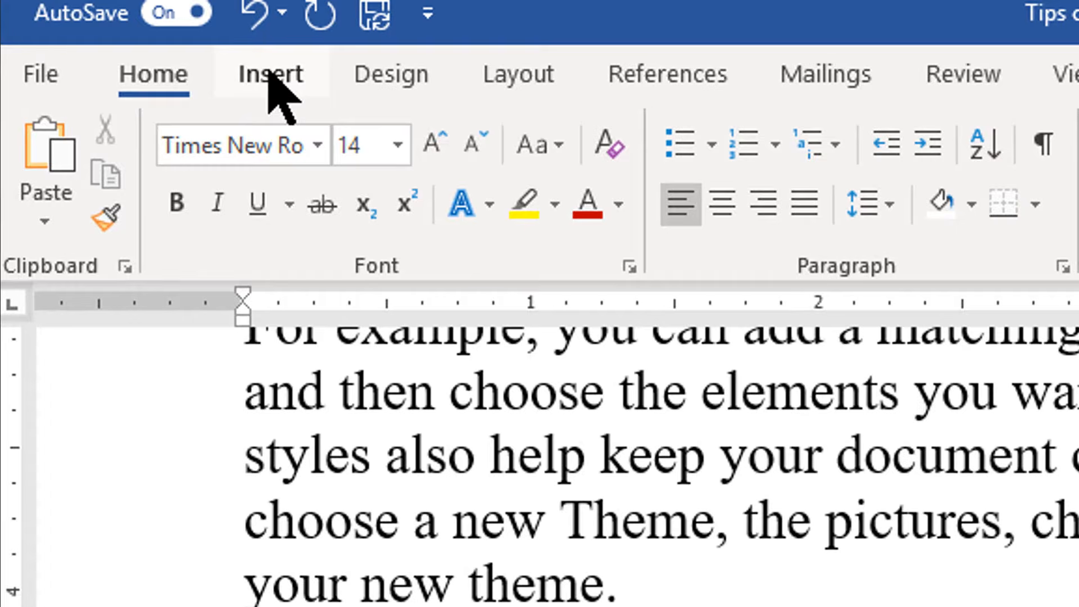
click(259, 71)
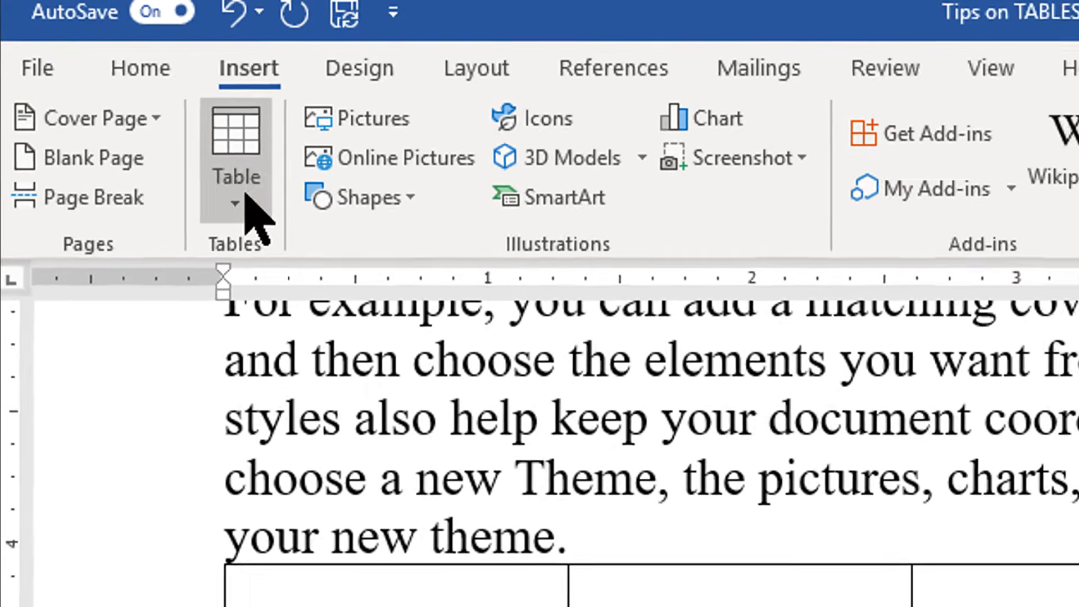
click(245, 195)
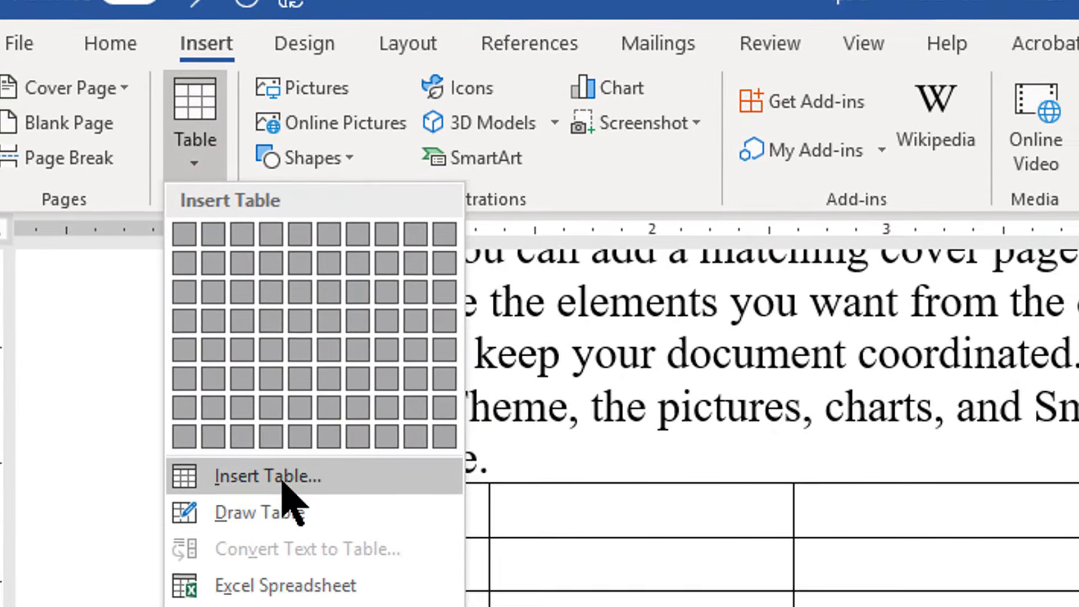
click(315, 562)
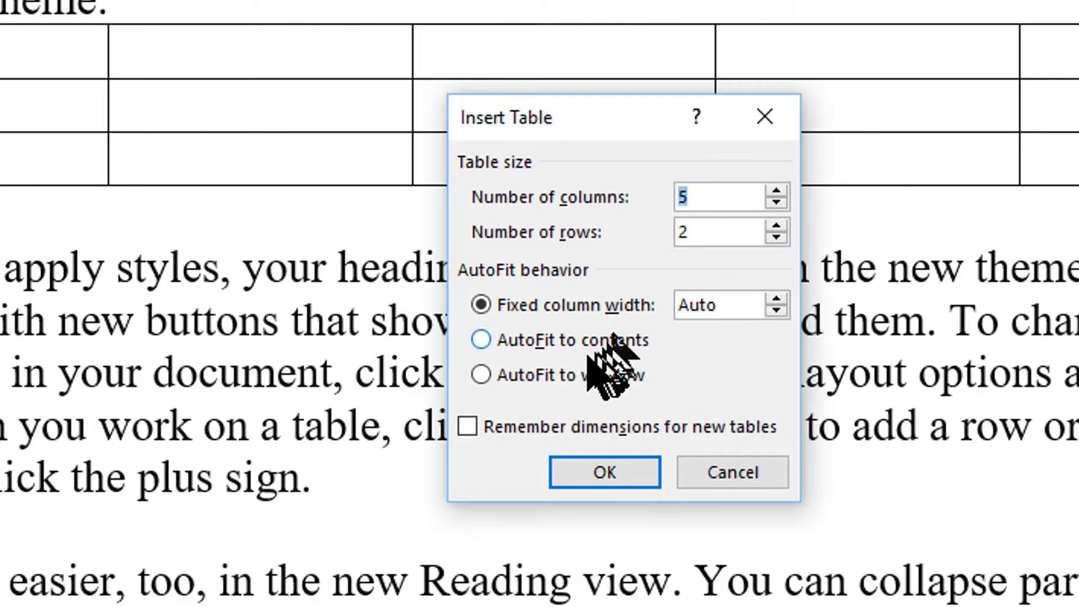
click(485, 344)
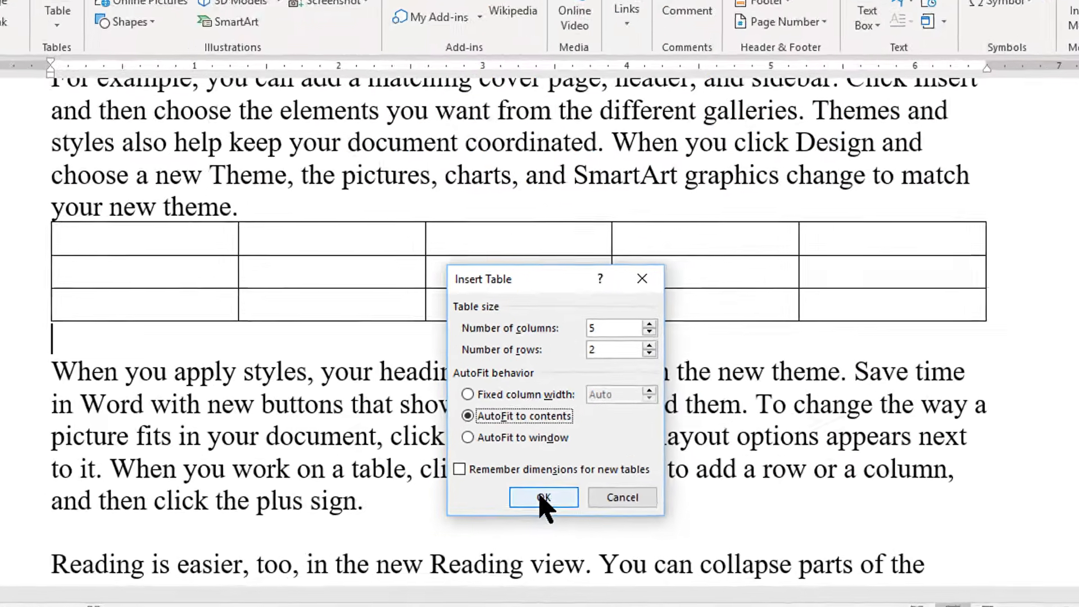
click(604, 472)
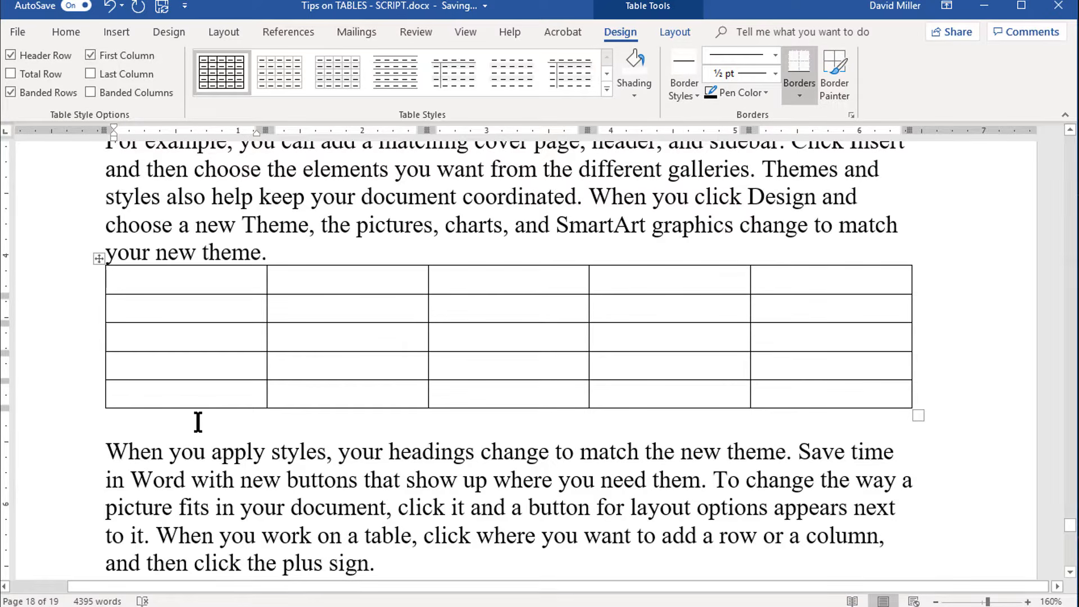
Step: Enter "When you type content into the cell, it expands." in the first cell of the newly added rows
text(When you type c)
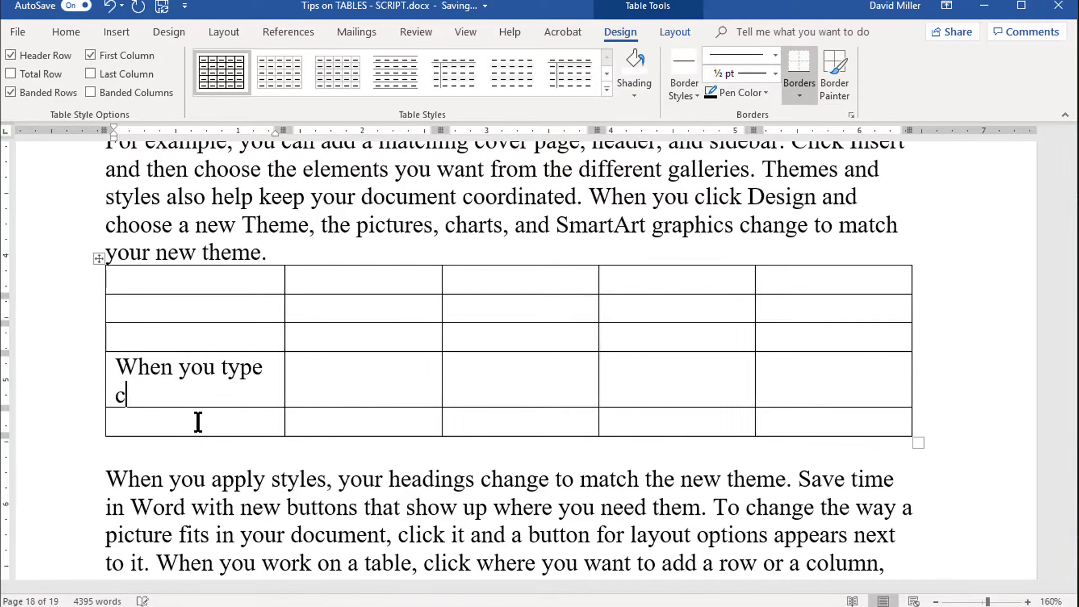
text(ontent in)
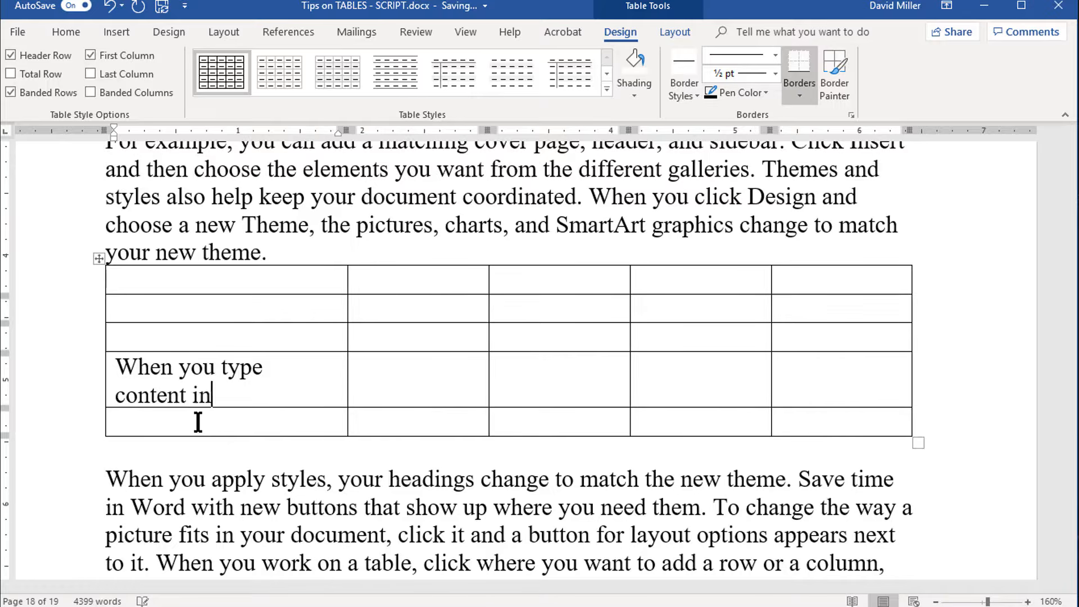
text(to the cell, it expands)
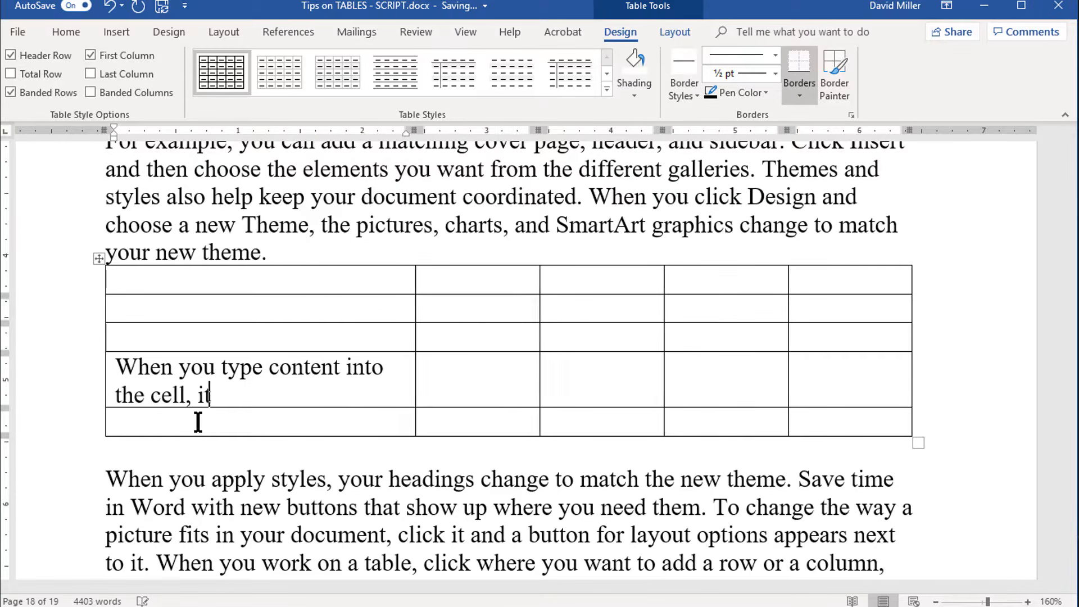
text(.)
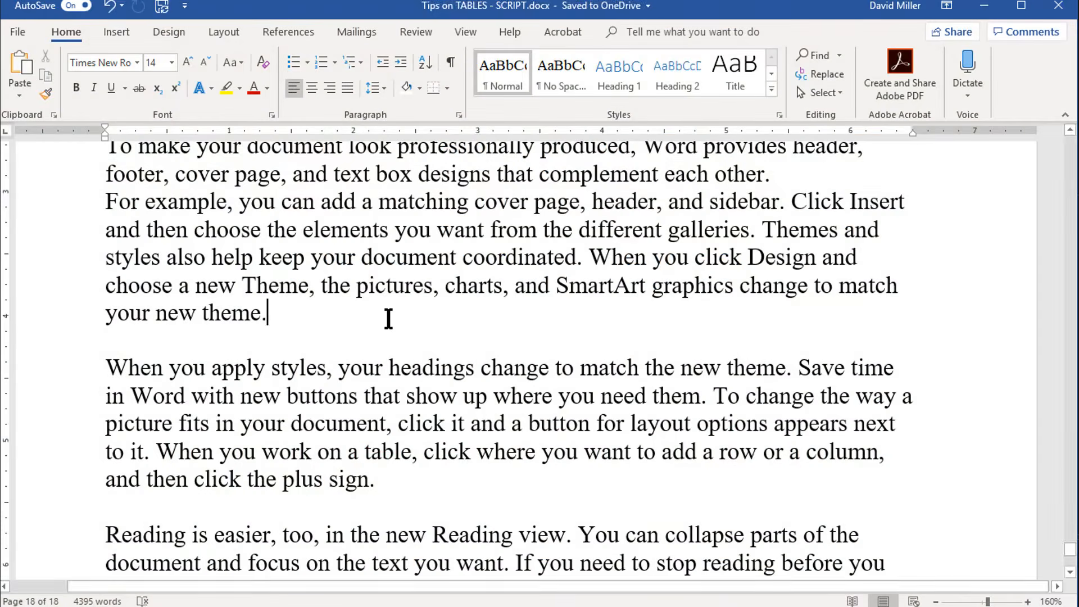
Step: Generate a single-cell table from plus-and-hyphen text below "your new theme." and widen it to about 2.9 inches
key(Return)
key(Return)
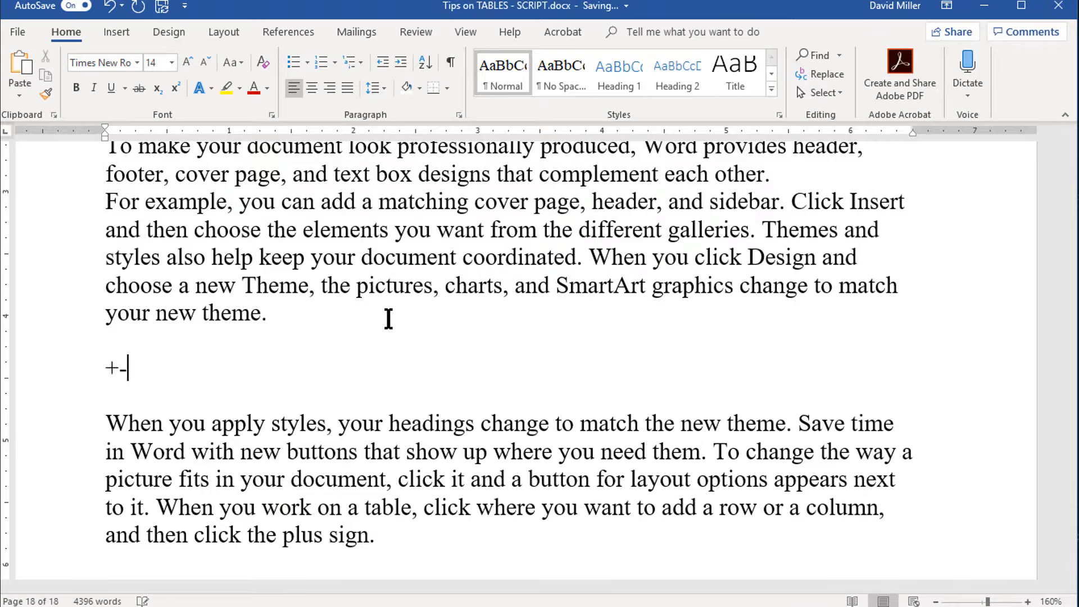
key(Return)
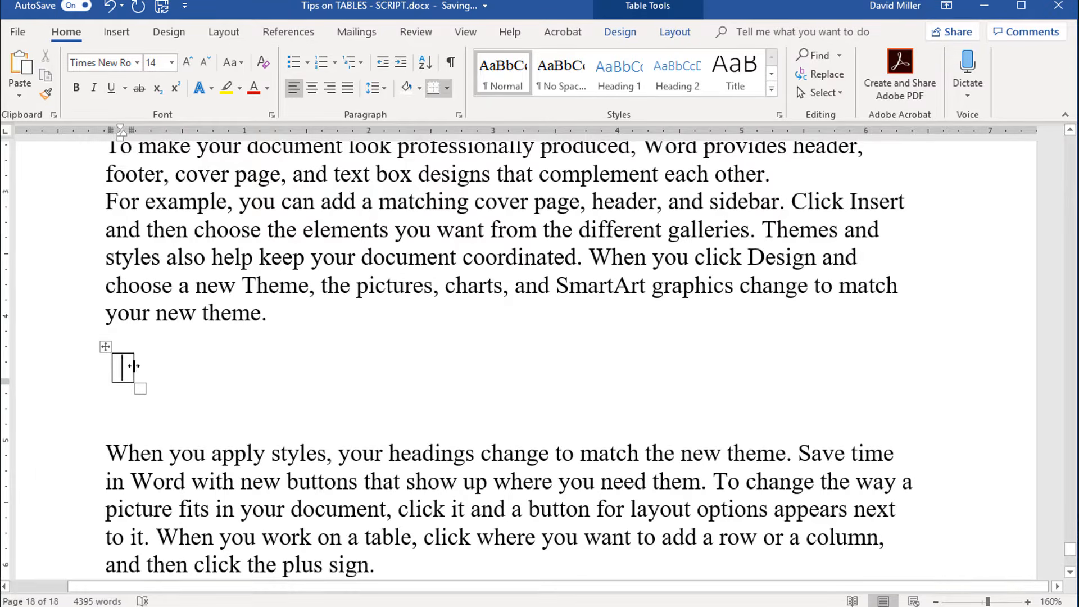
drag(131, 365, 470, 361)
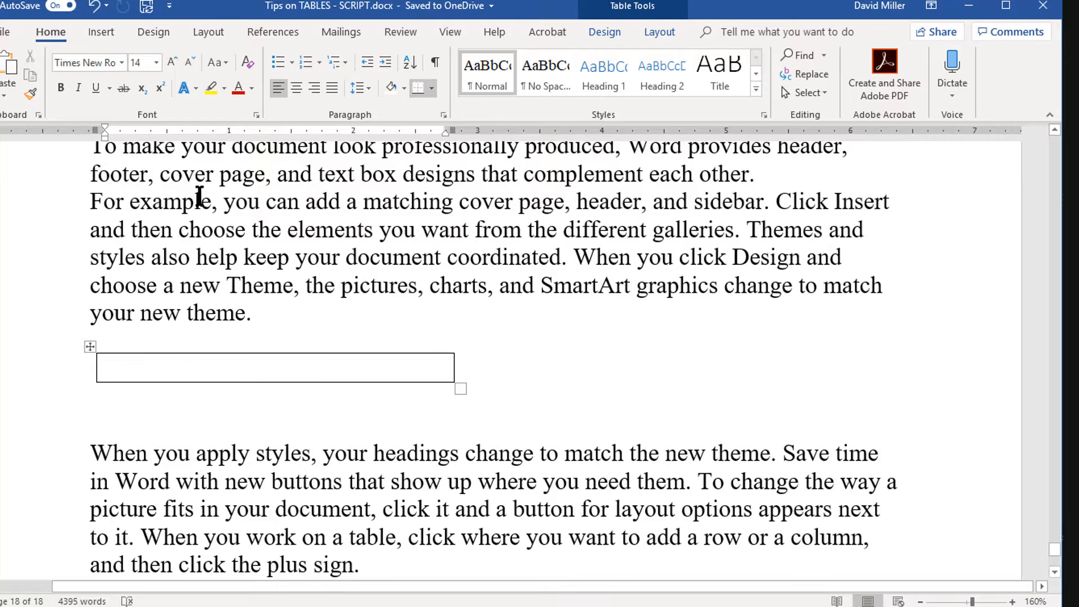
Step: Make sure the Tables option for AutoFormat As You Type is enabled in the AutoCorrect proofing options
click(5, 33)
click(28, 71)
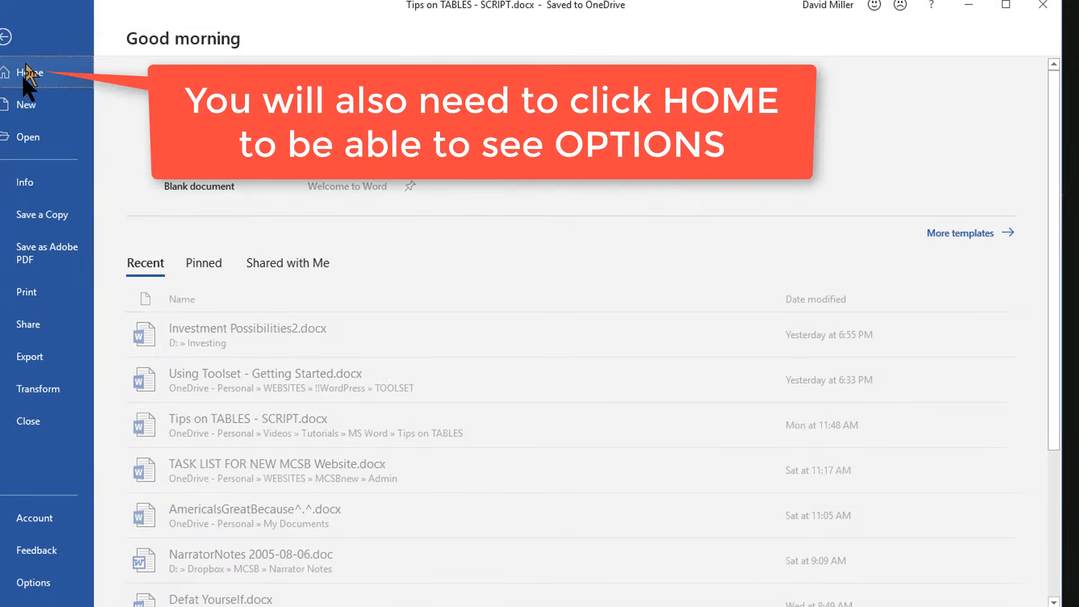
click(34, 583)
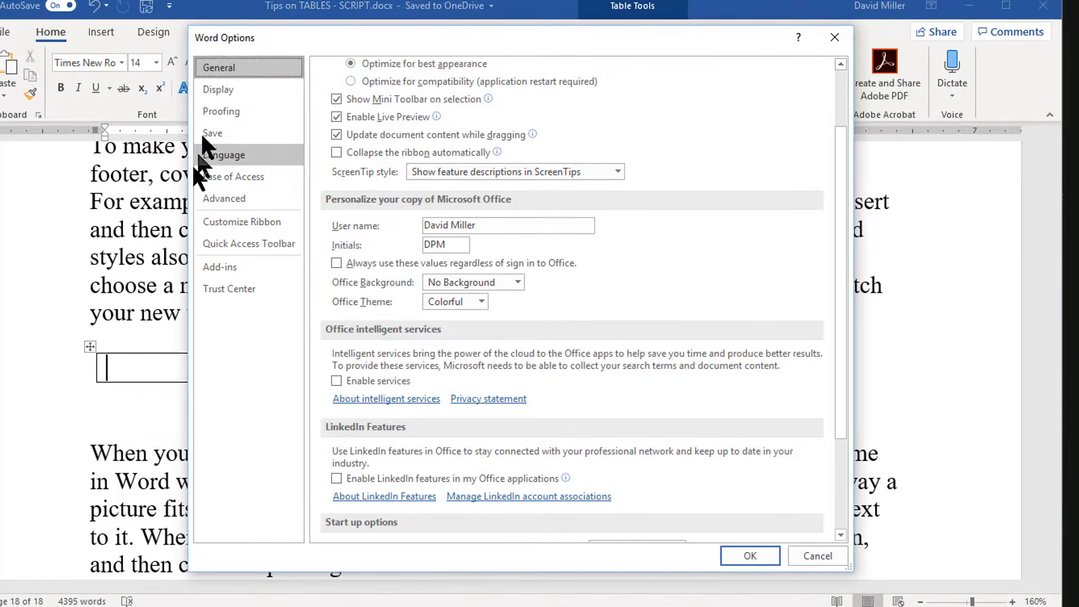
click(214, 111)
click(624, 140)
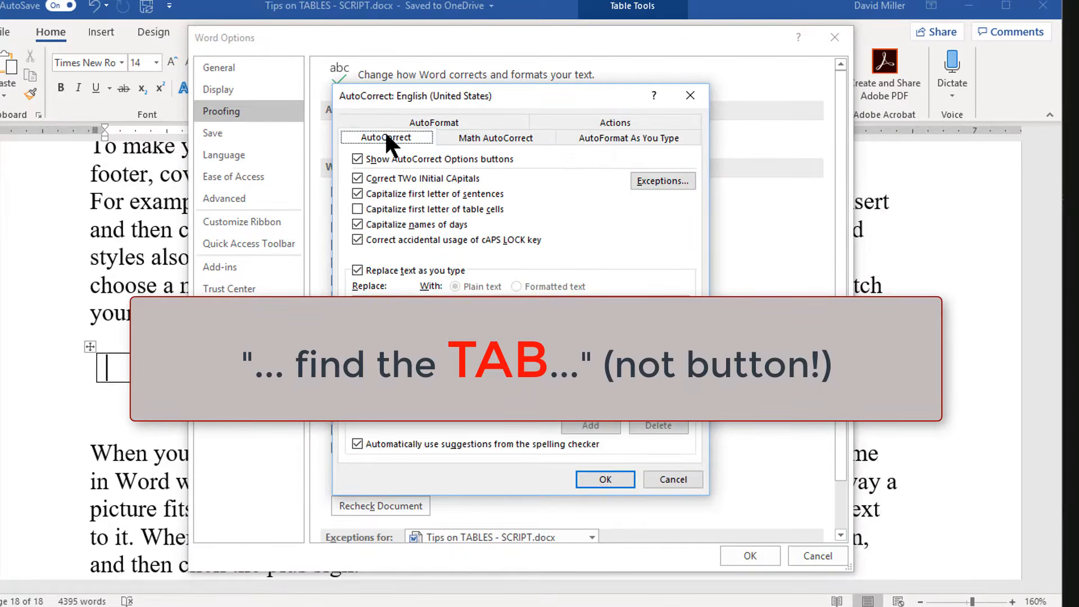
click(387, 138)
click(589, 136)
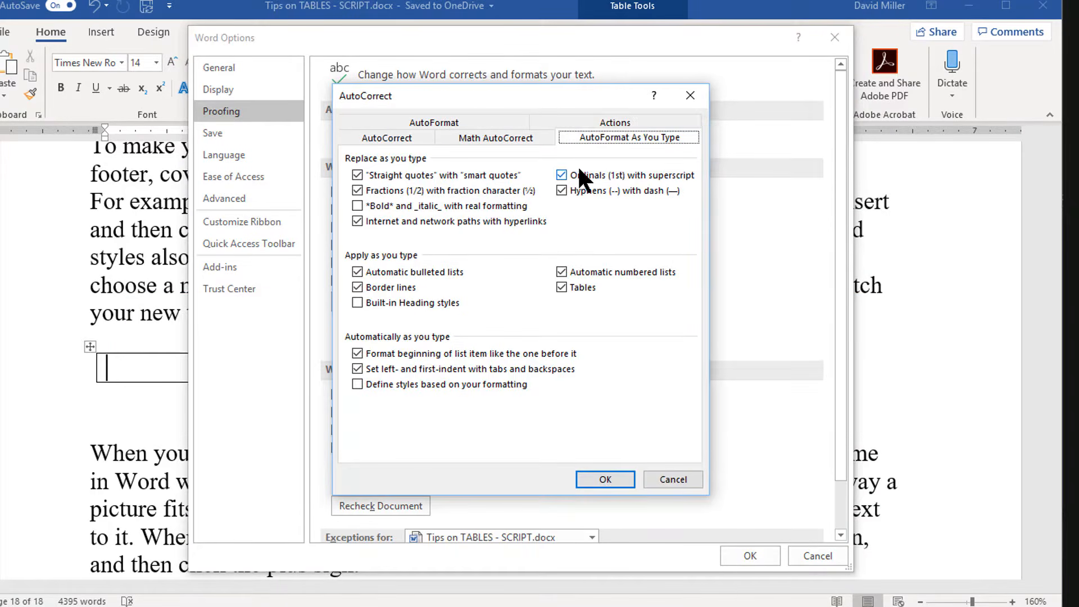
click(562, 288)
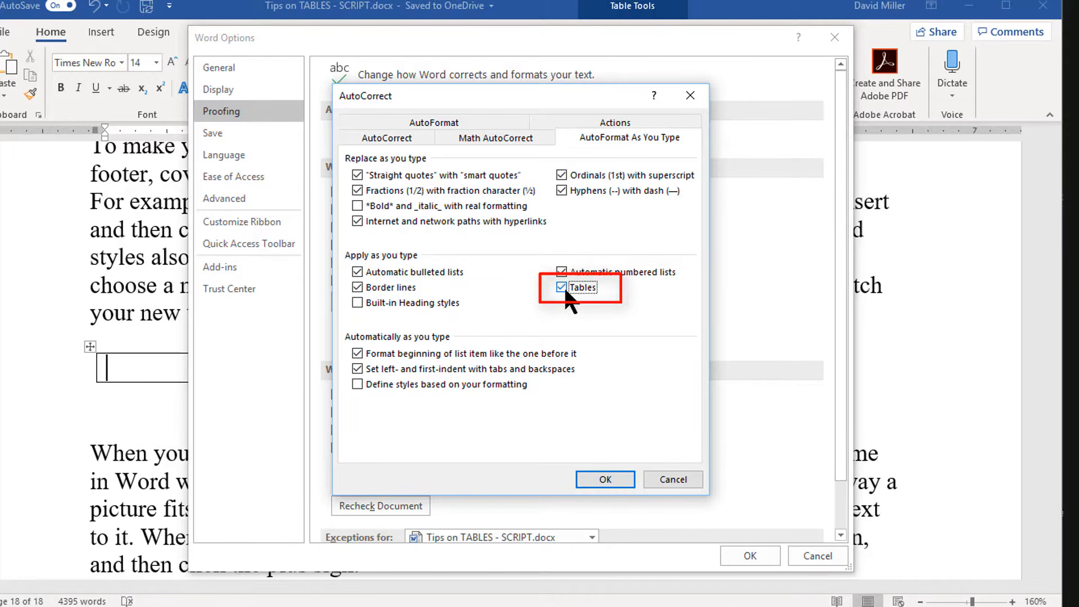
click(612, 478)
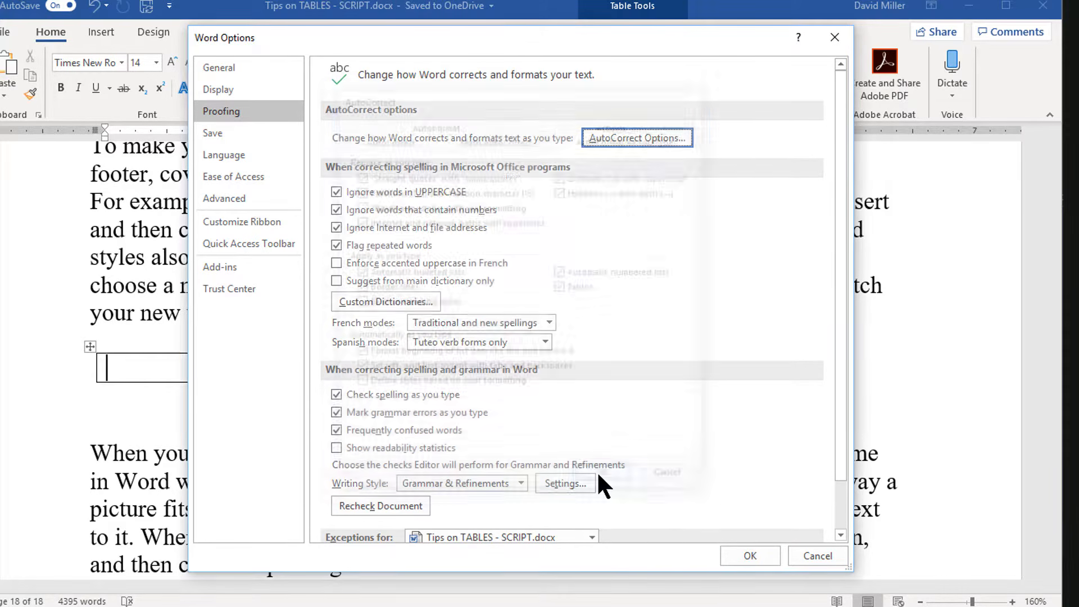
click(753, 555)
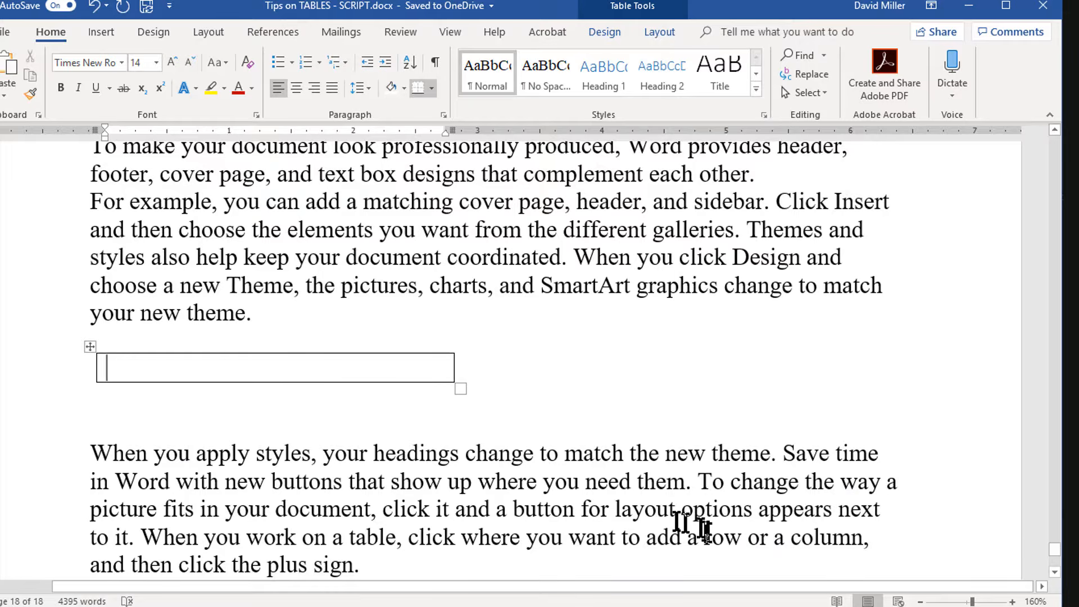
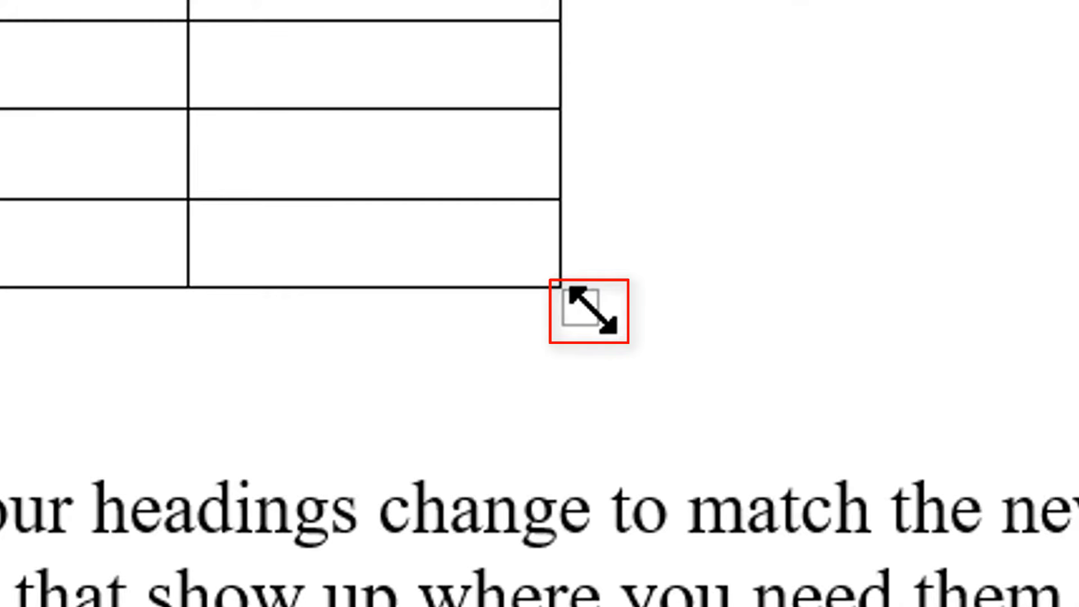
Step: Resize the four-column table, making its last column about 1.4 inches and its second column about 0.7 inches wide
mouse_move(591, 309)
mouse_down()
mouse_move(571, 393)
mouse_move(651, 466)
mouse_move(715, 498)
mouse_move(747, 458)
mouse_move(727, 349)
mouse_move(799, 314)
mouse_move(916, 320)
mouse_move(622, 321)
mouse_move(473, 429)
mouse_move(618, 478)
mouse_move(554, 357)
mouse_move(489, 354)
mouse_move(525, 352)
mouse_up()
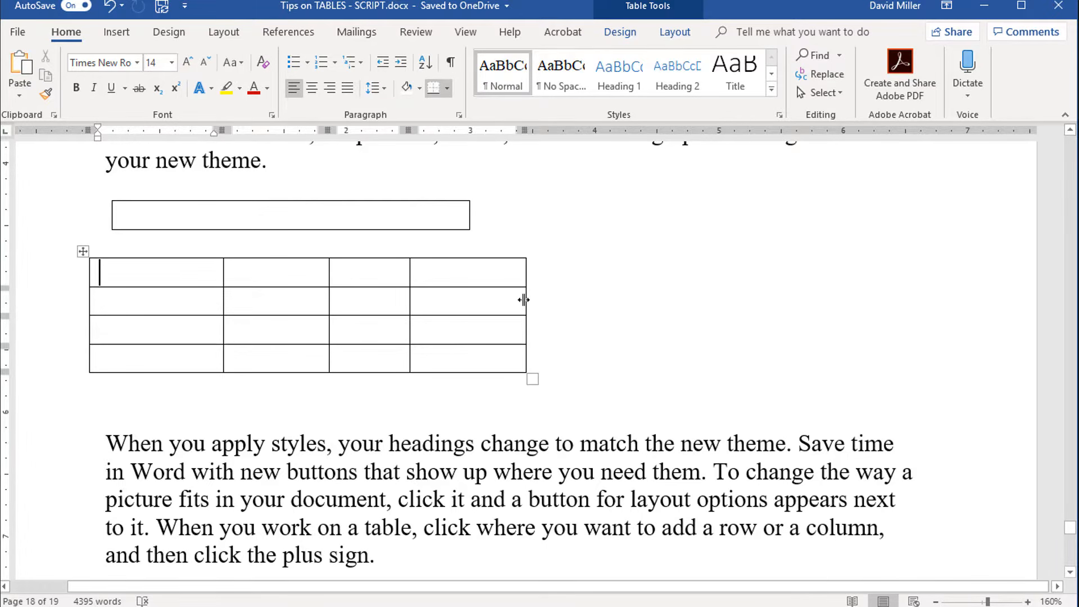
drag(524, 299, 587, 337)
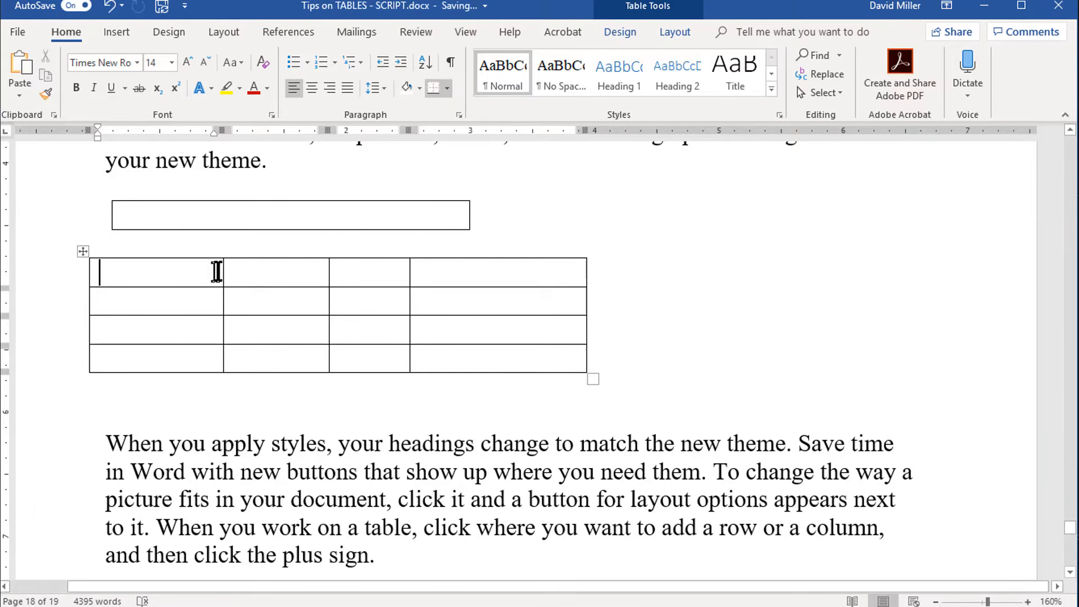
drag(329, 269, 307, 281)
mouse_move(409, 271)
mouse_down()
mouse_move(494, 285)
mouse_move(406, 286)
mouse_up()
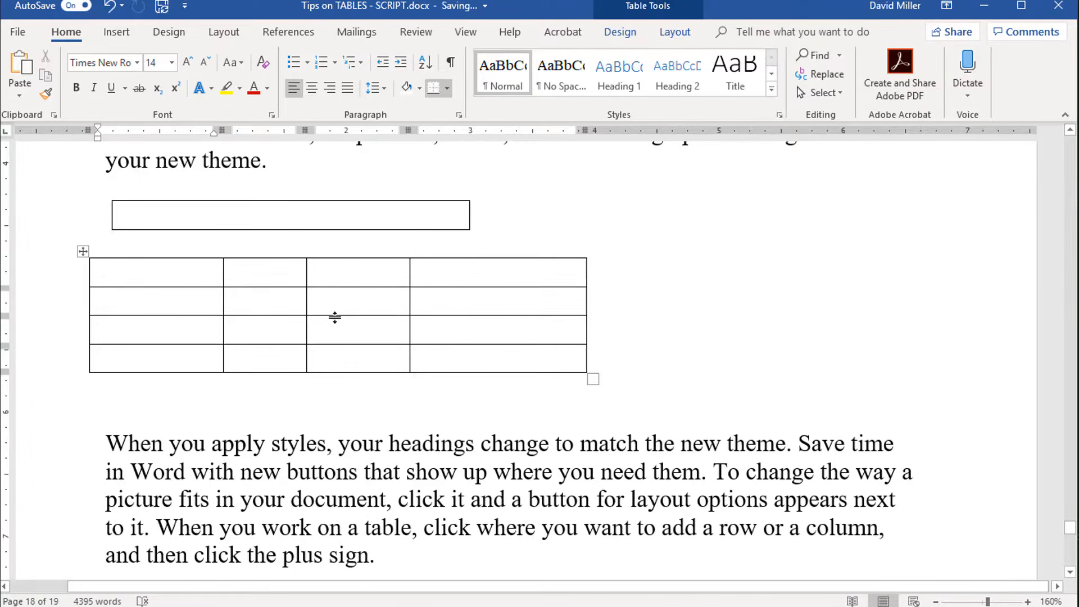
drag(335, 319, 320, 302)
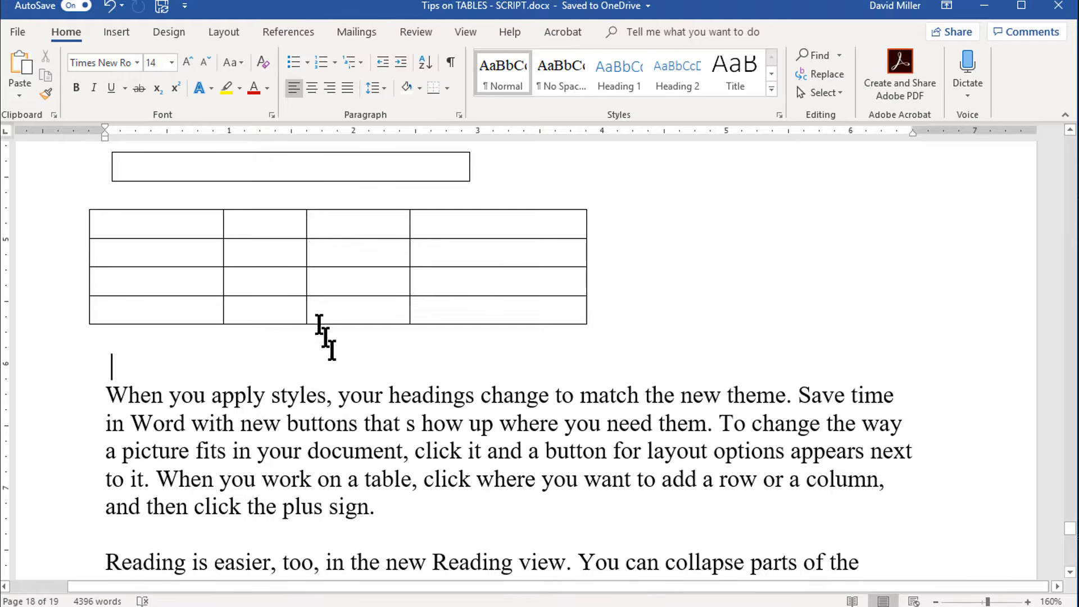
Step: Open the Table Properties dialog for the second cell of the second row and close it again
right_click(253, 257)
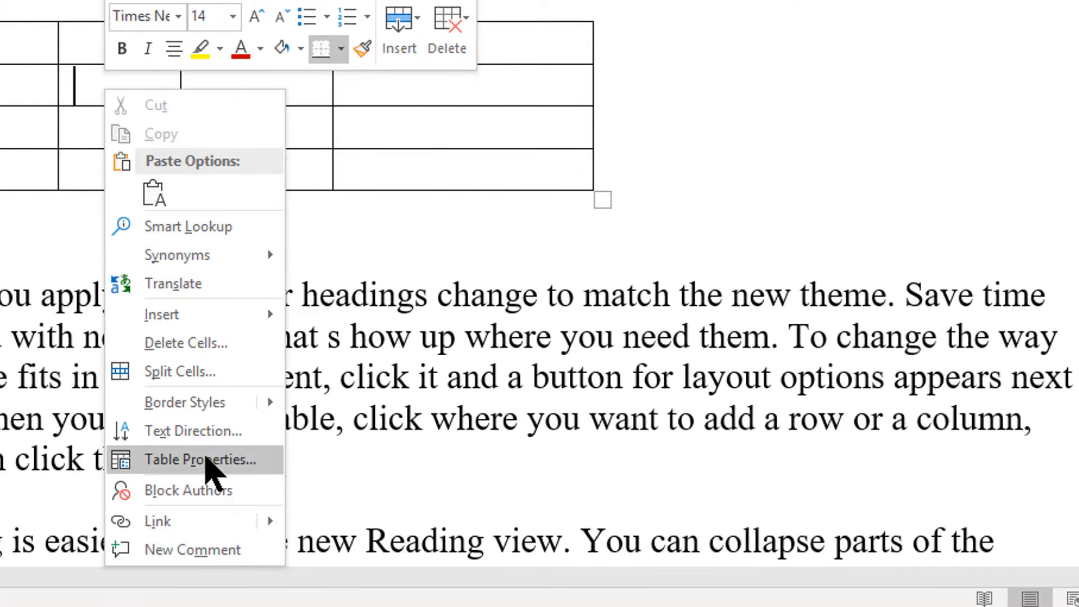
click(208, 460)
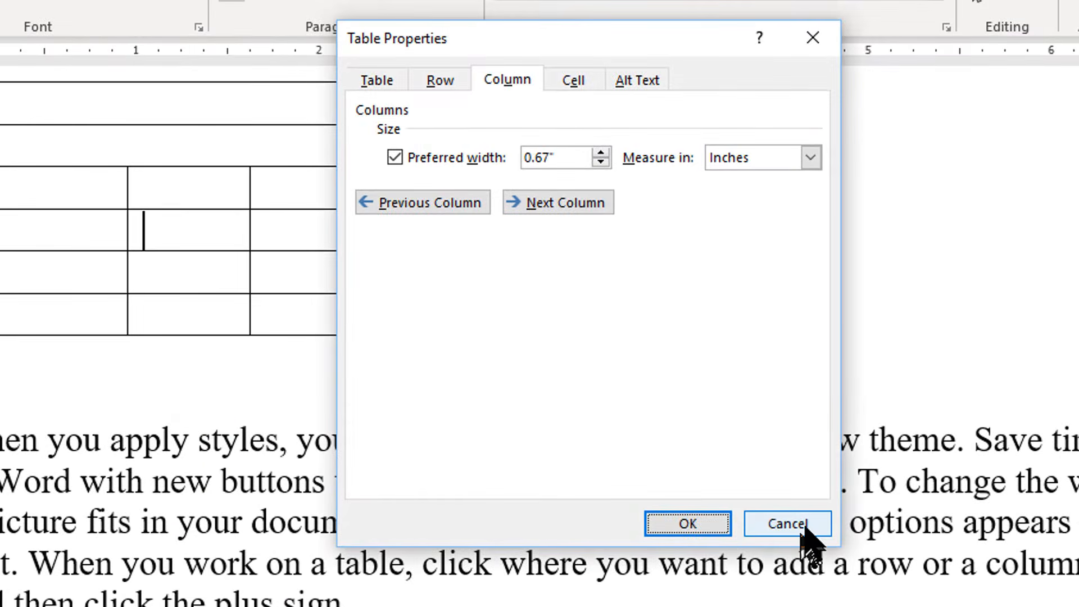
click(803, 526)
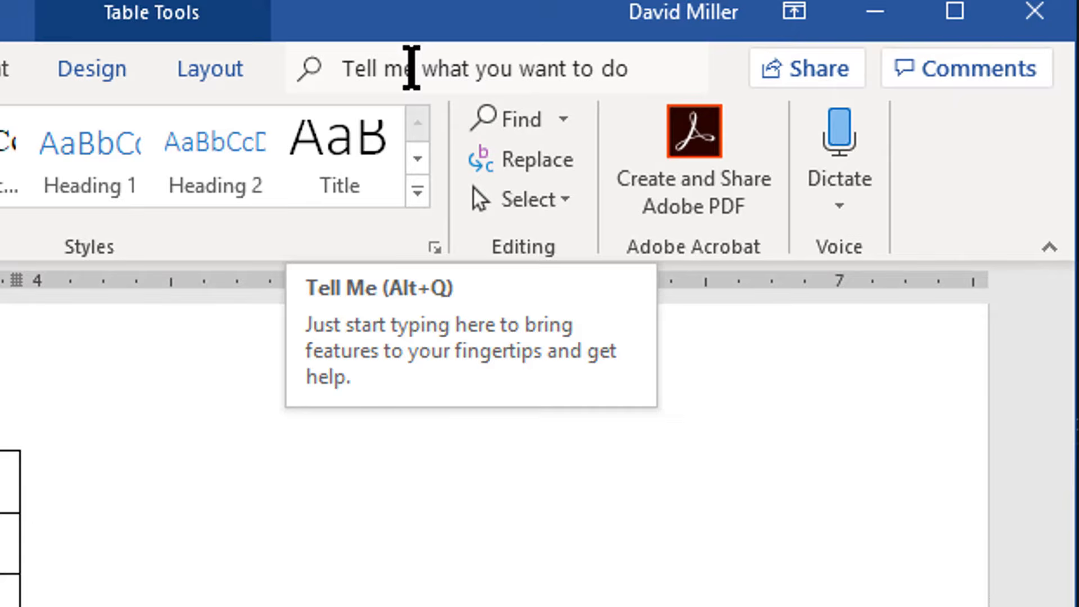
Step: Search Word's commands for "table propert" and open Table Properties
click(411, 67)
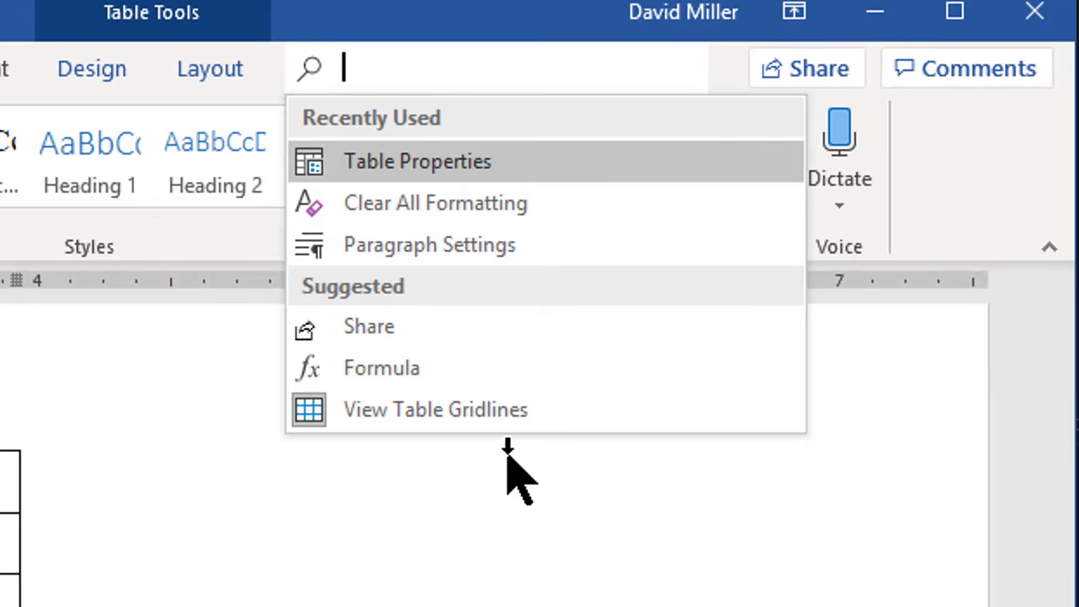
text(table prop)
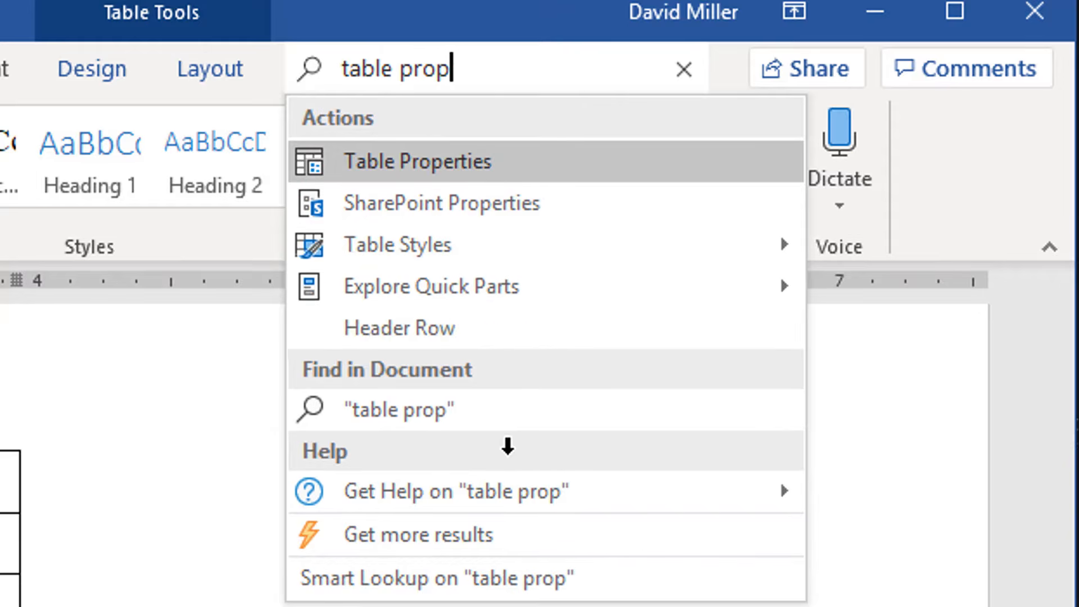
text(ert)
key(Return)
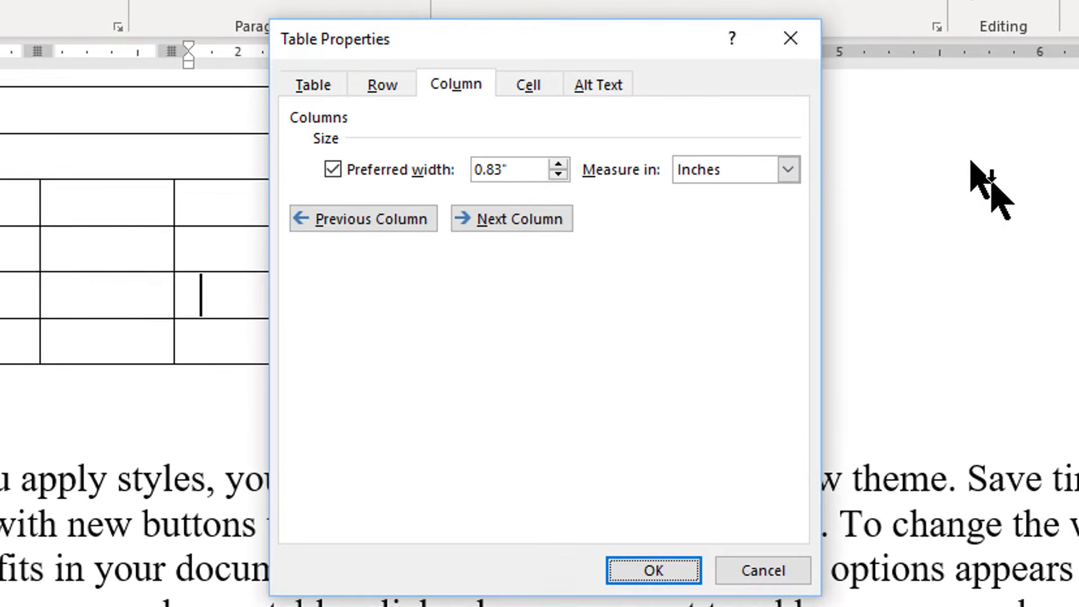
Step: Review the size, alignment and wrapping settings for the whole table, row 3 and column 3, and accept them
click(298, 85)
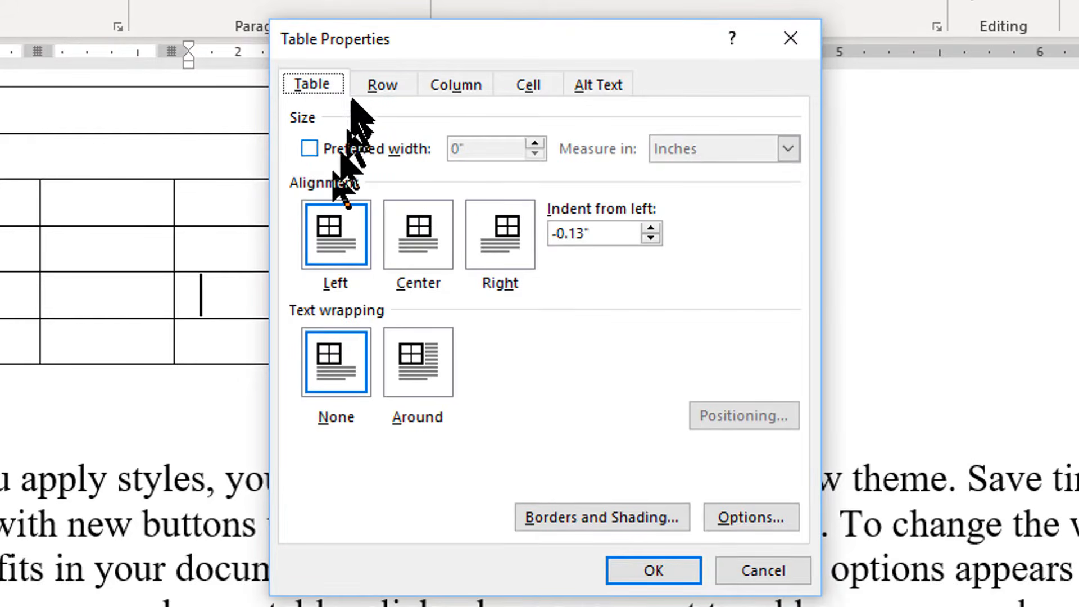
click(378, 86)
click(447, 85)
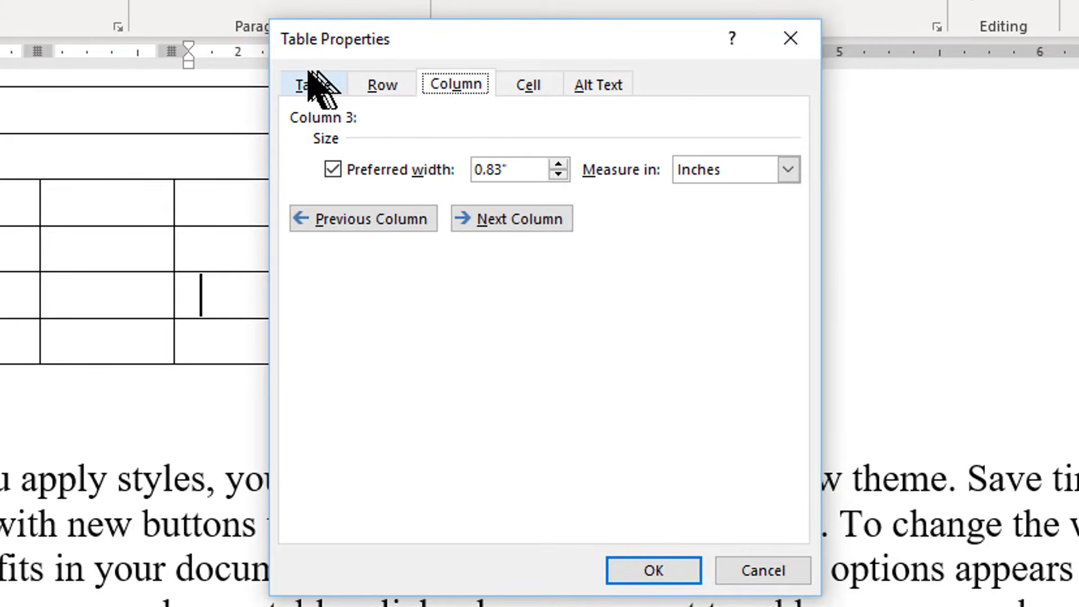
click(308, 84)
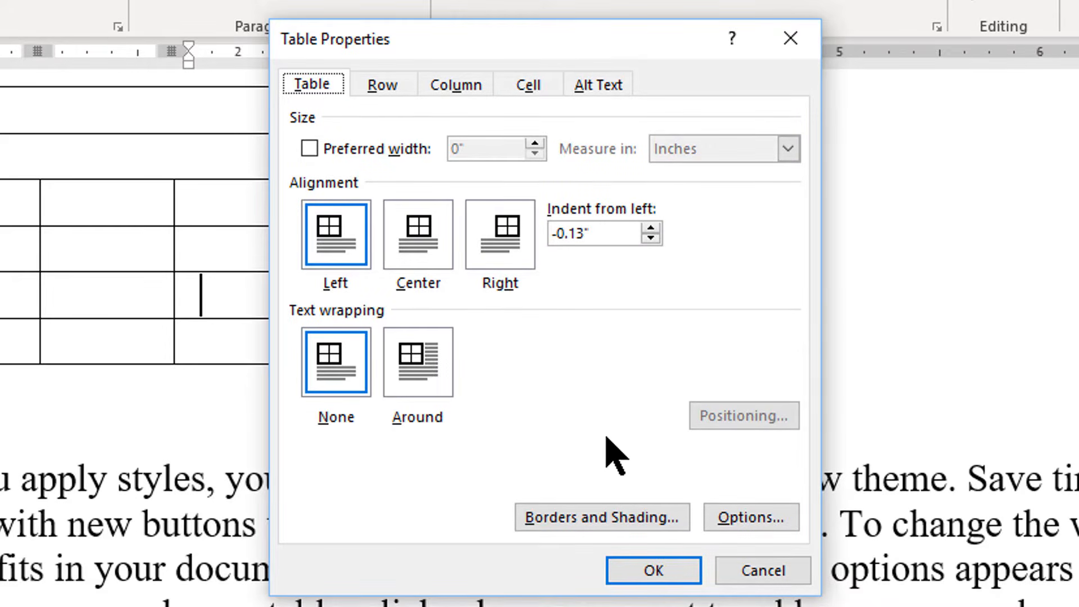
click(393, 85)
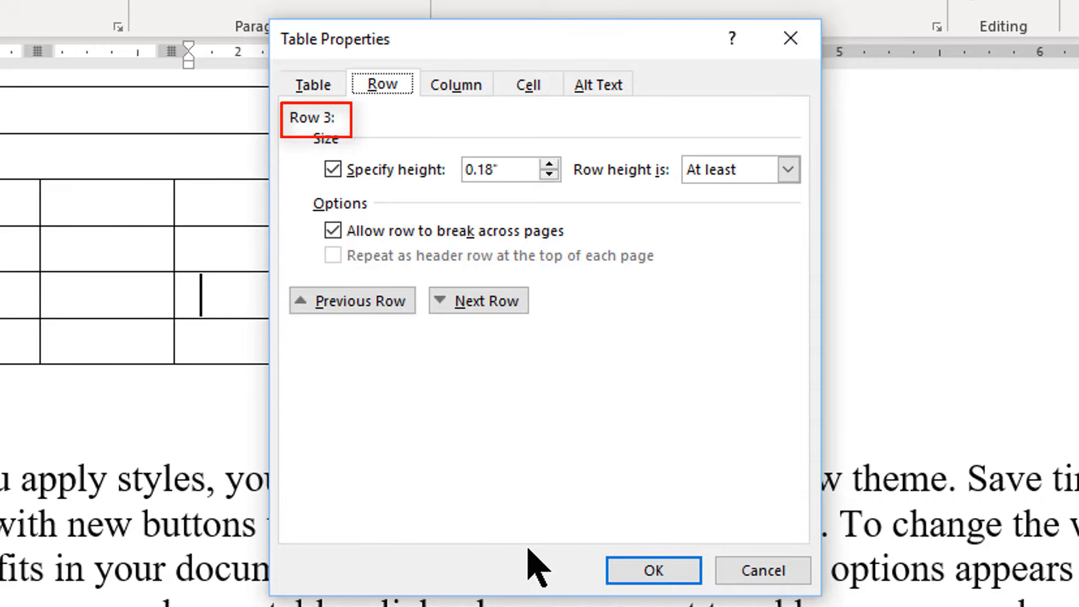
click(453, 87)
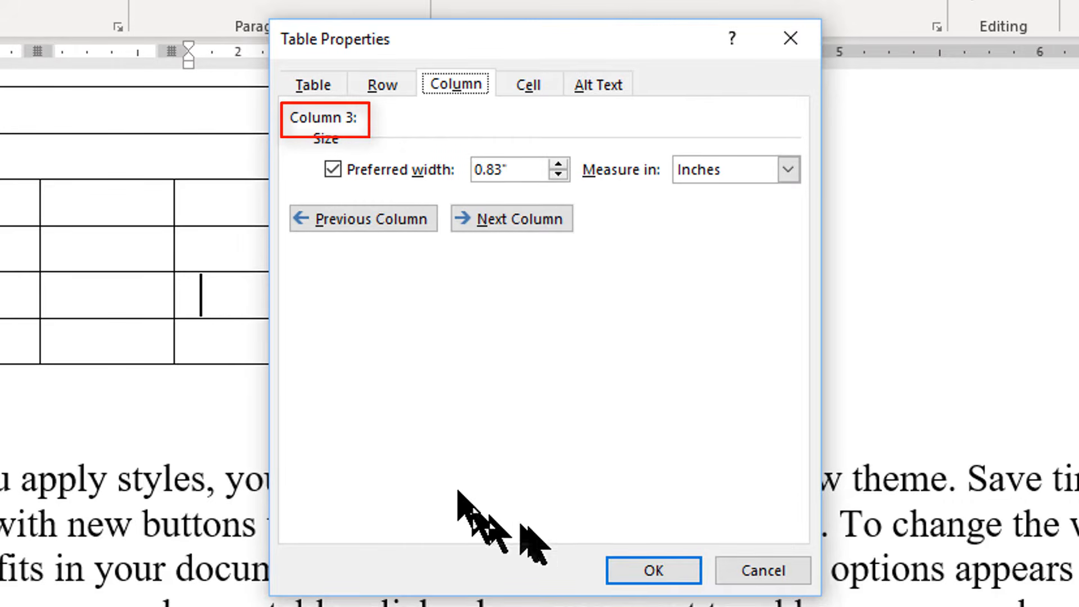
click(650, 572)
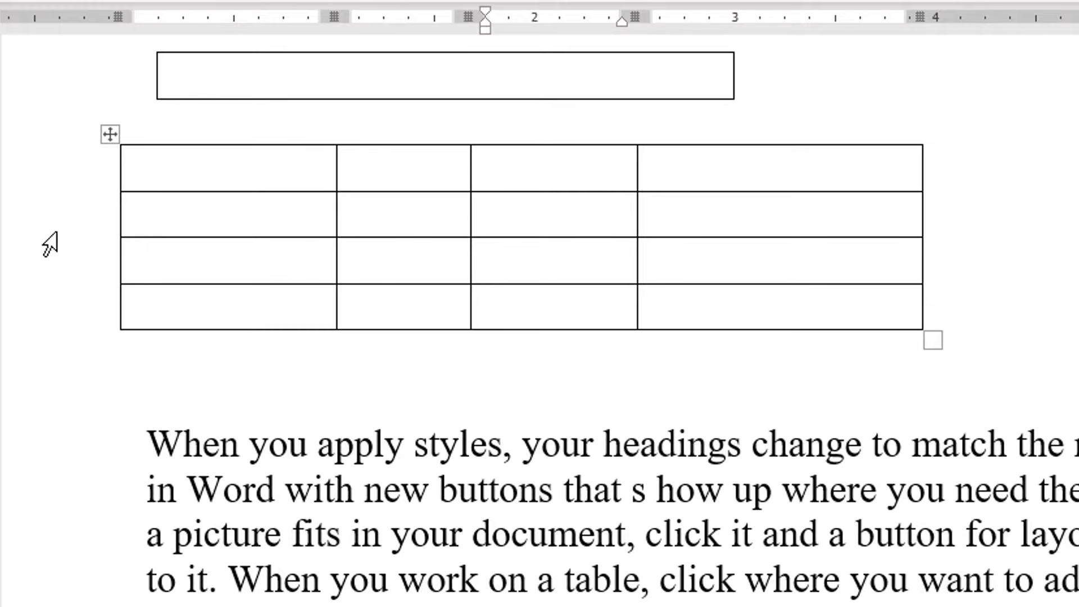
Step: Select the table's lower three rows, clear the selection, and reduce the height of the second row
drag(90, 226, 96, 291)
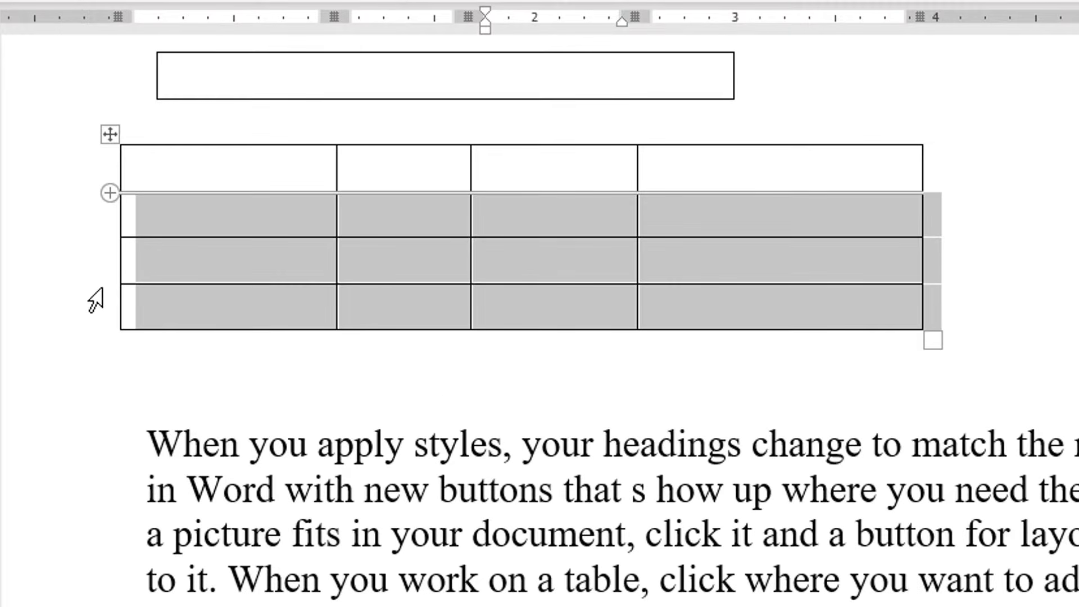
click(450, 411)
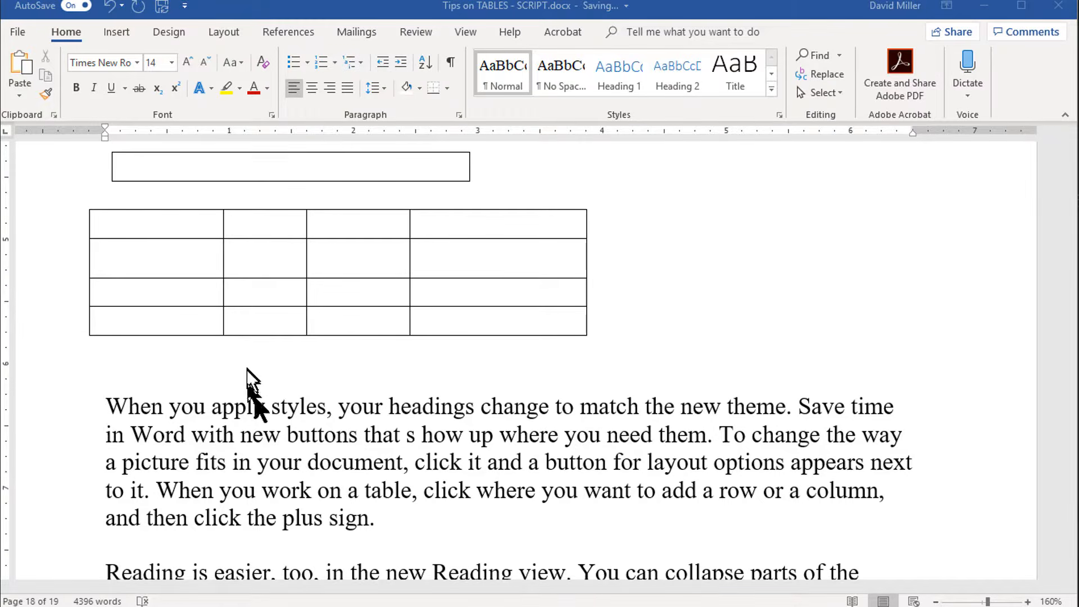
drag(237, 280, 183, 262)
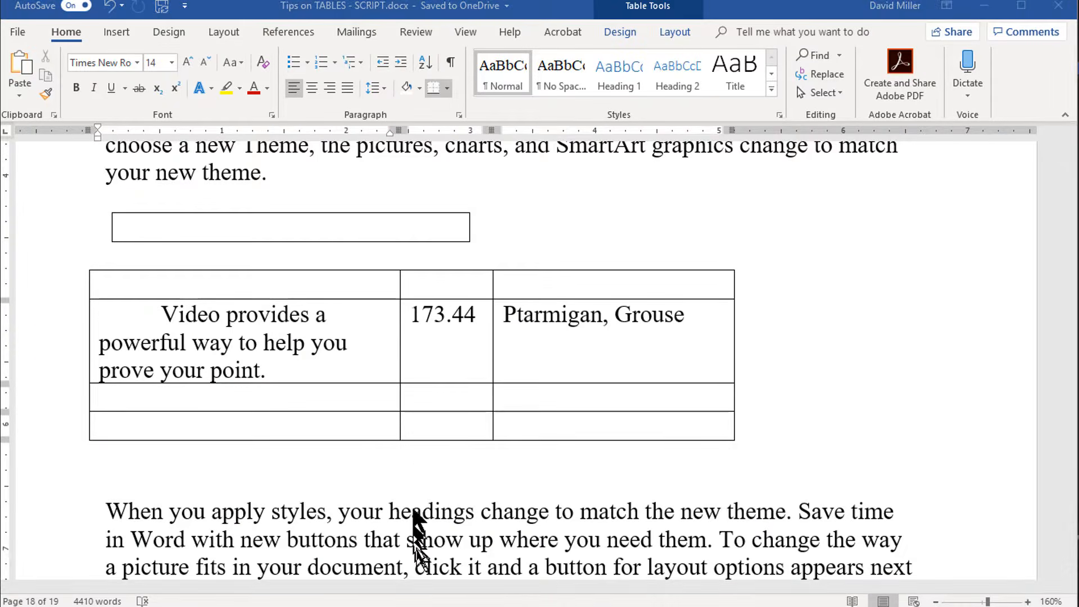
Step: Add six empty rows to the end of the three-column table by advancing past its last cell
click(412, 495)
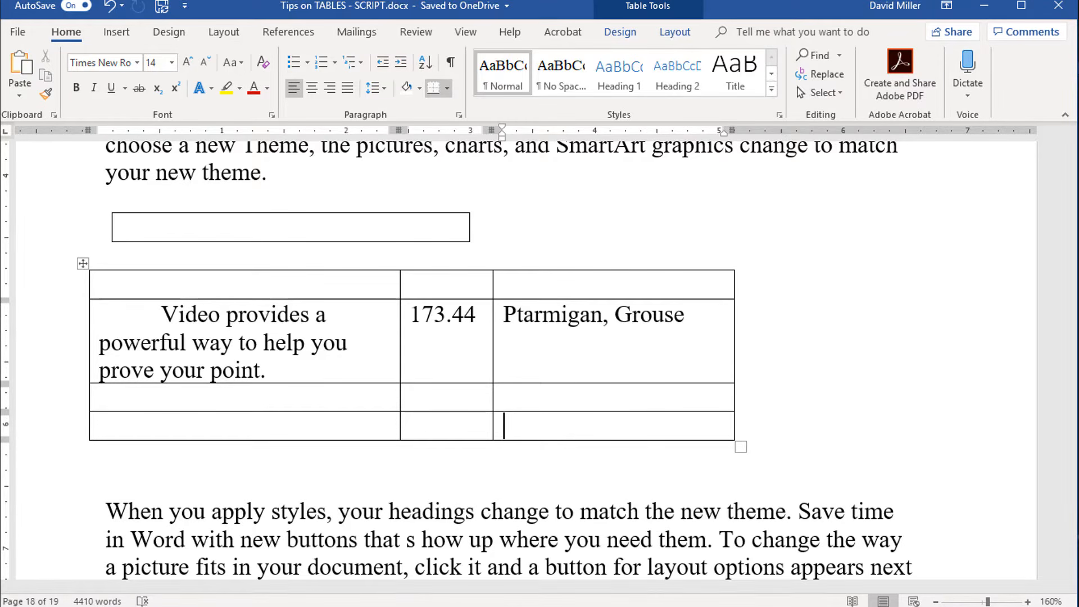
key(Tab)
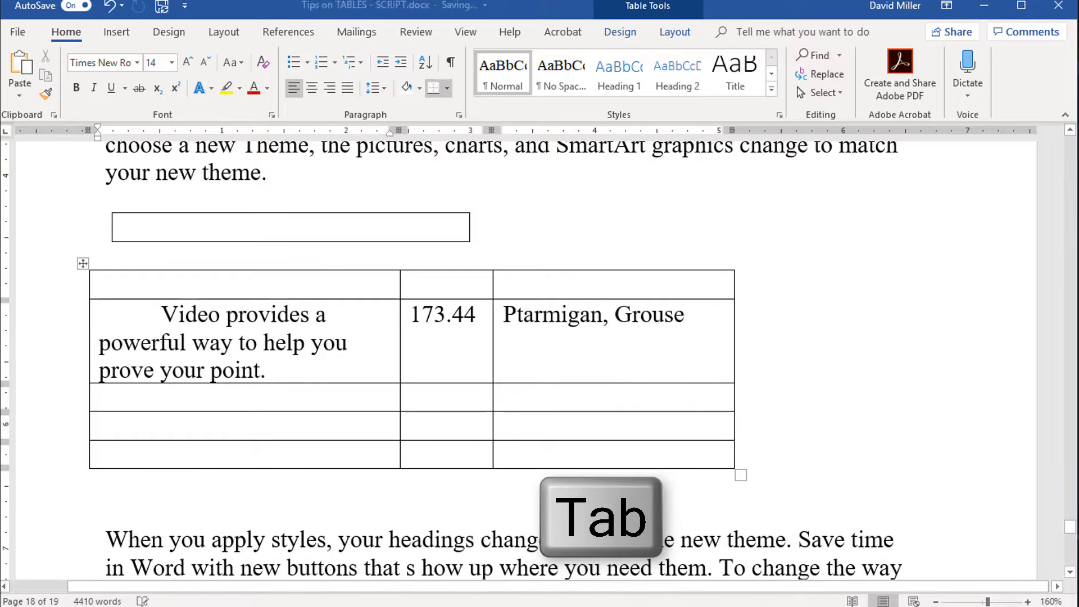
key(Tab)
key(Tab)
key(Tab)
key(Tab)
key(Tab)
key(Tab)
key(Tab)
key(Tab)
key(Tab)
key(Tab)
key(Tab)
key(Tab)
key(Tab)
key(Tab)
key(Tab)
key(Tab)
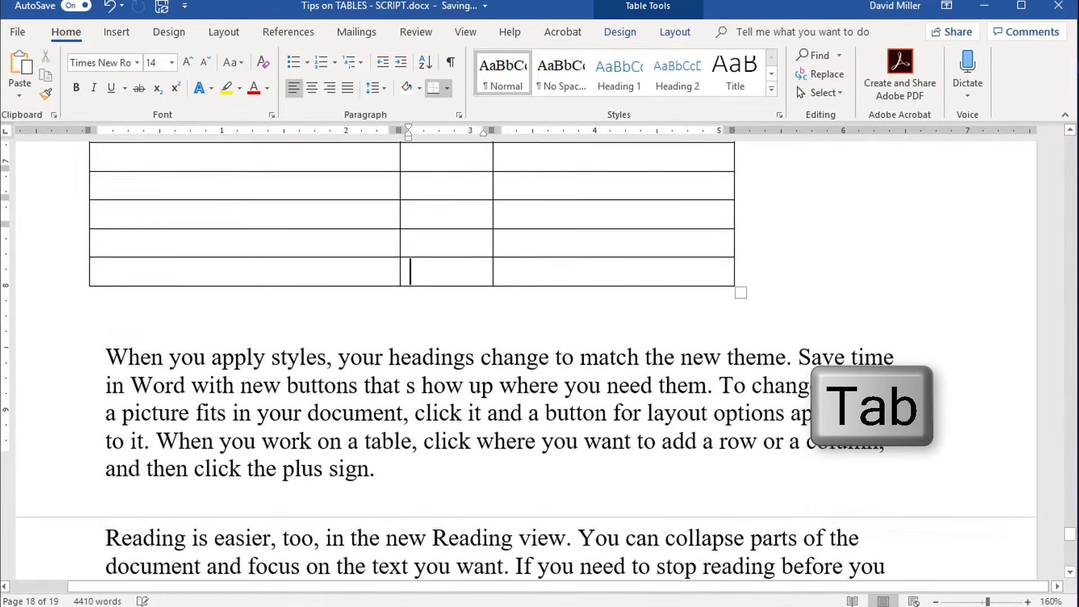
Step: Display the hidden formatting marks in the document to check the table's cells for tab characters
scroll(667, 562, down, 1)
scroll(619, 415, up, 6)
scroll(487, 437, down, 2)
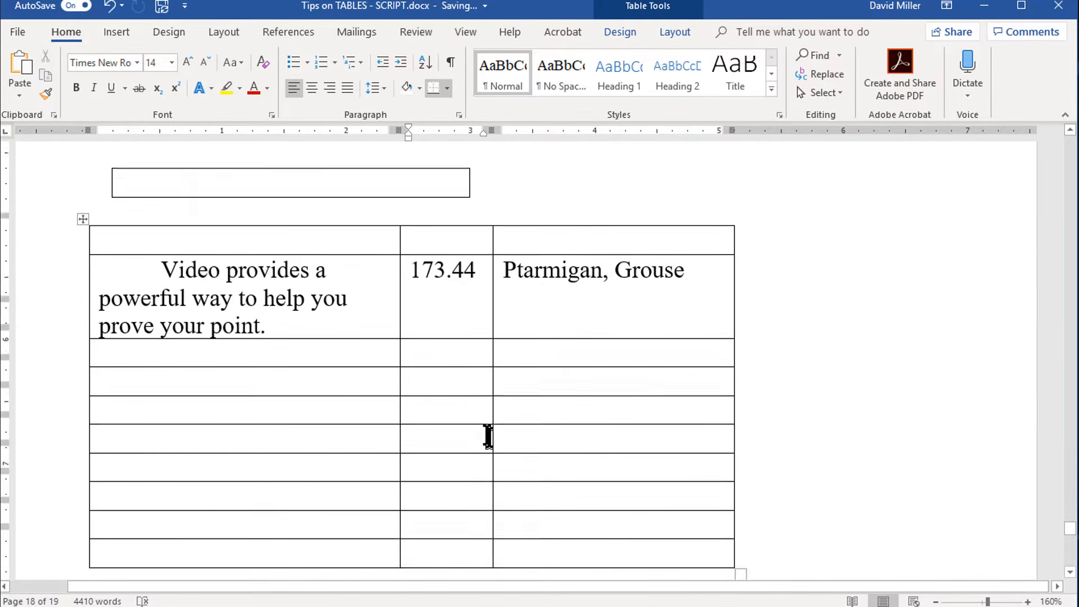
click(450, 62)
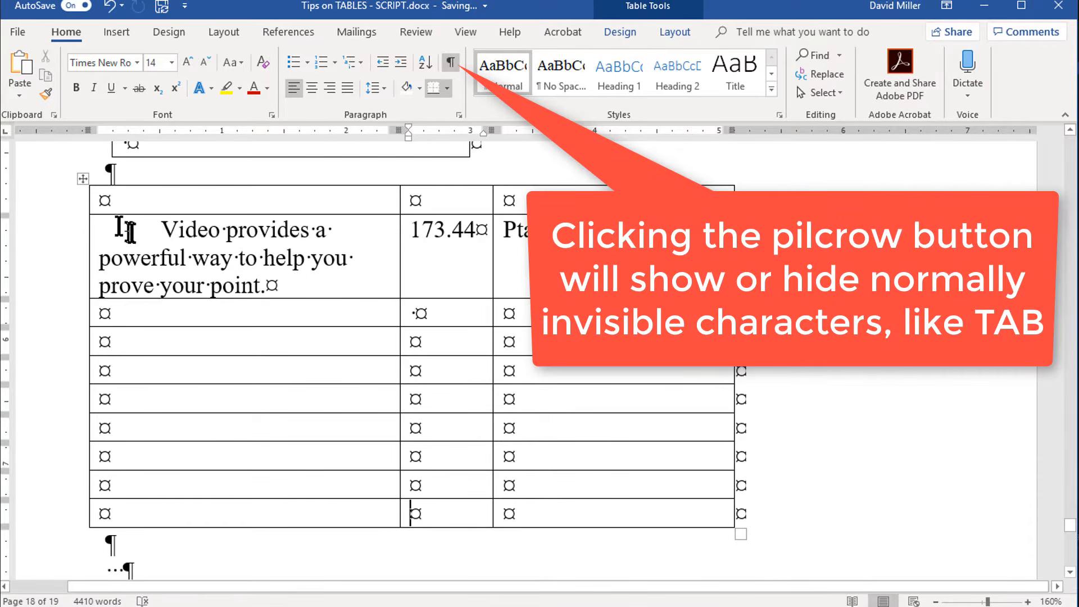
Step: Delete and reinsert the tab character before "Video provides a powerful" and move on through the following cells
click(164, 231)
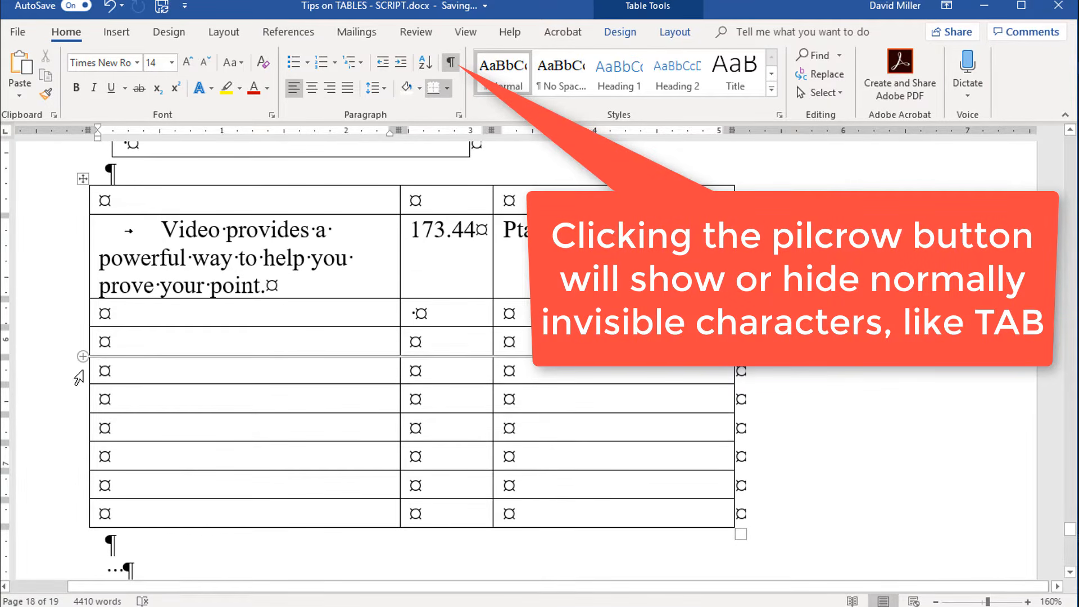
key(BackSpace)
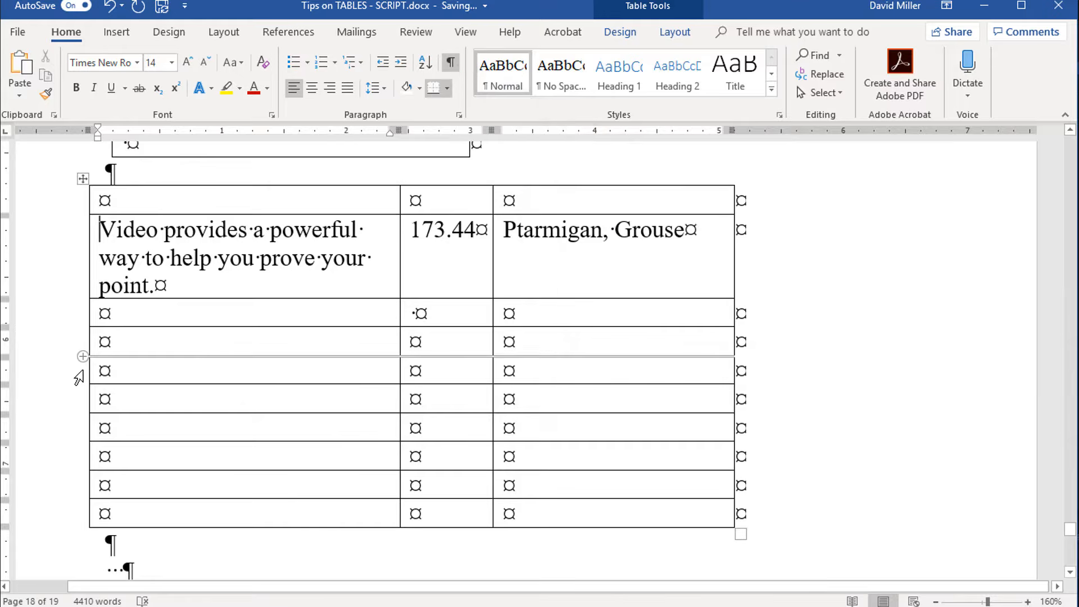
key(ctrl+Tab)
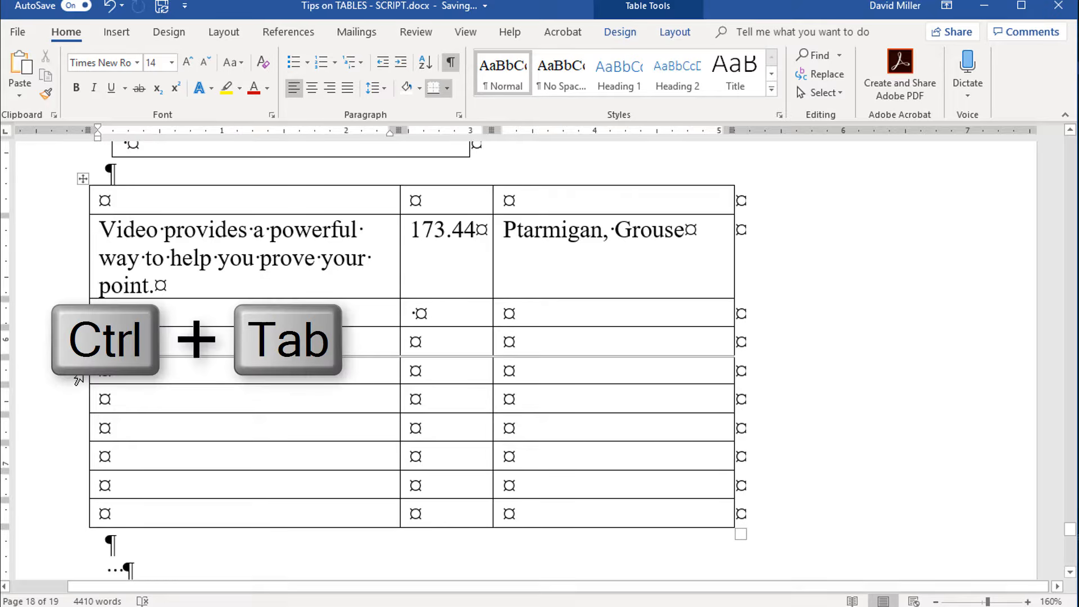
key(ctrl+Tab)
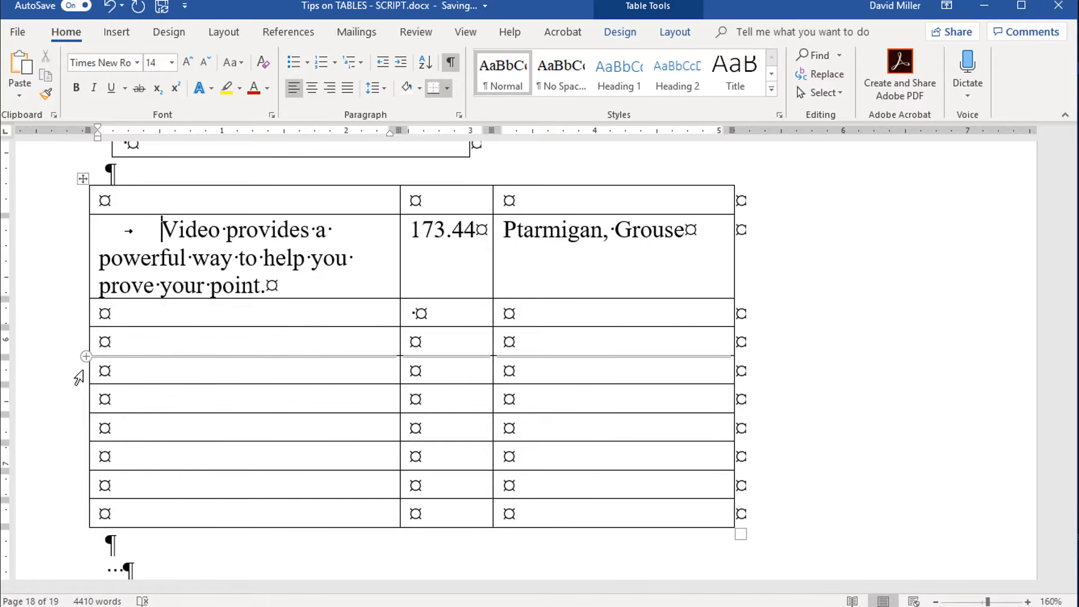
key(Tab)
key(Tab)
key(Tab)
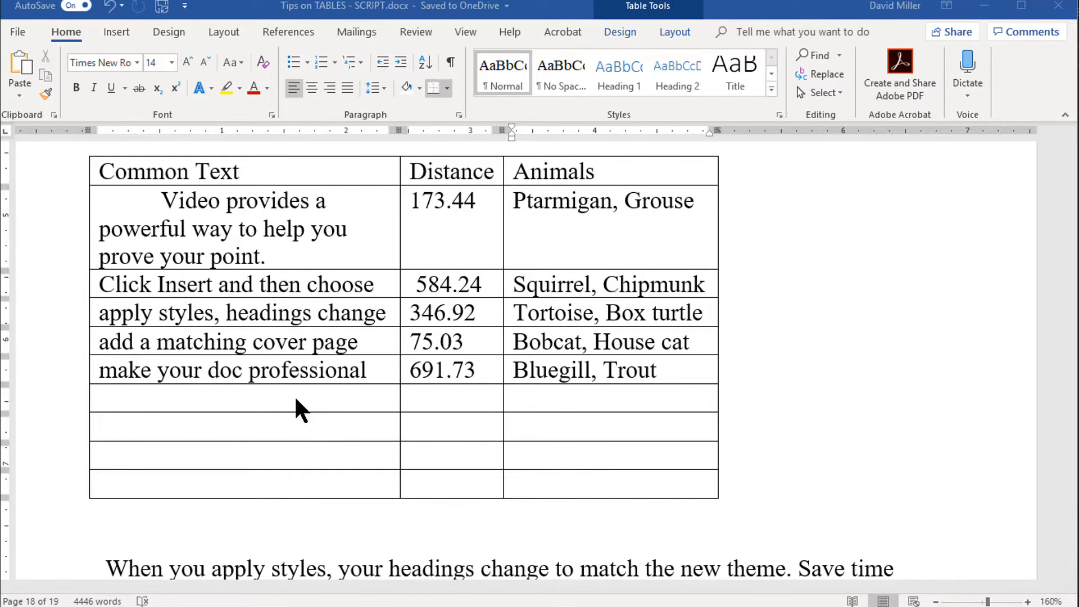
Step: Insert an empty row below the "apply styles, headings change" row
click(300, 312)
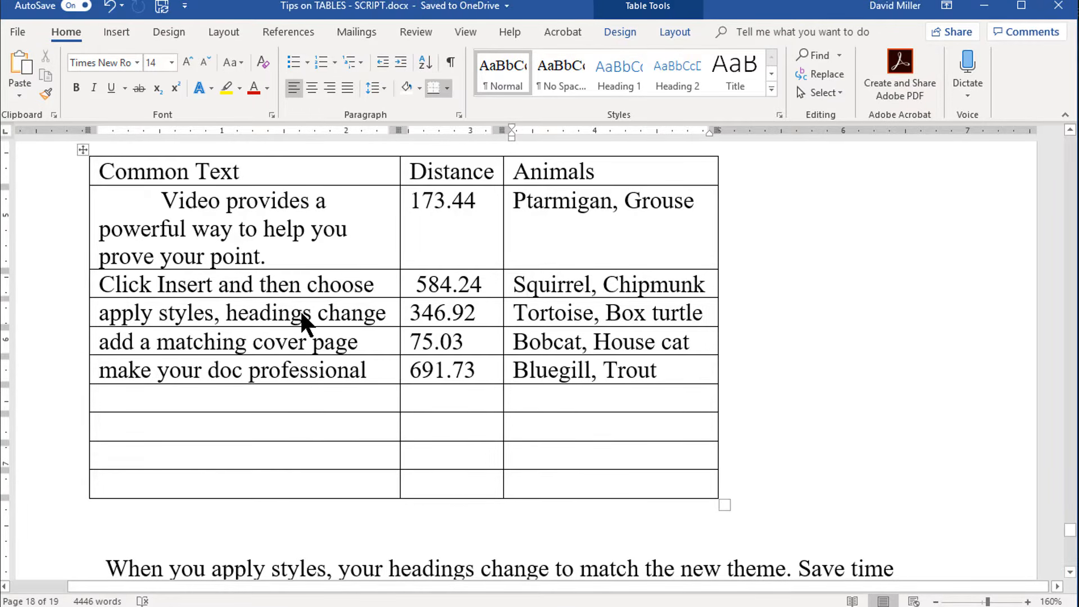
right_click(308, 317)
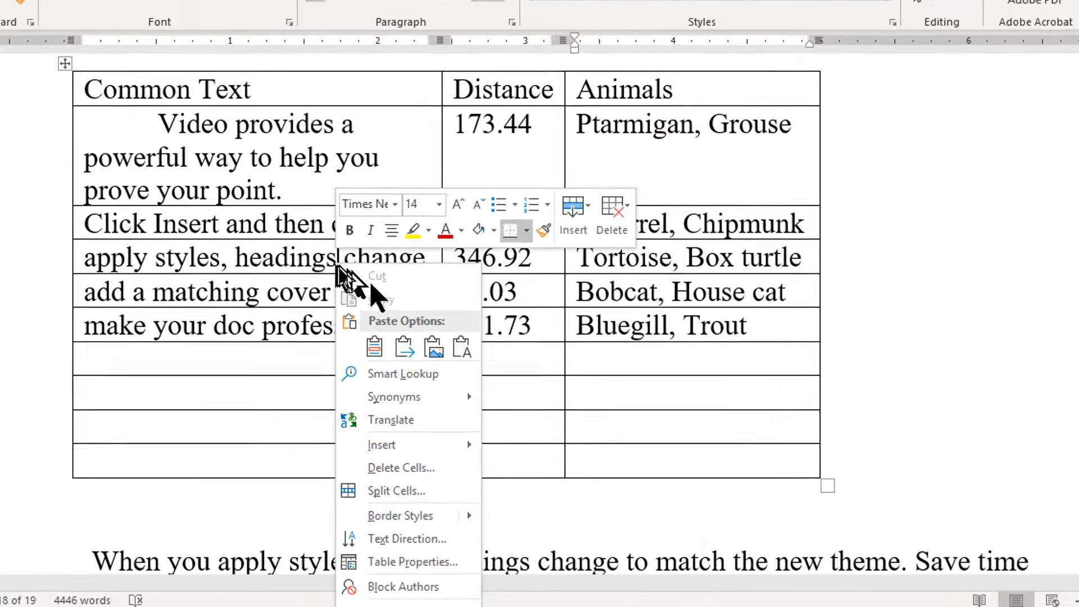
mouse_move(400, 450)
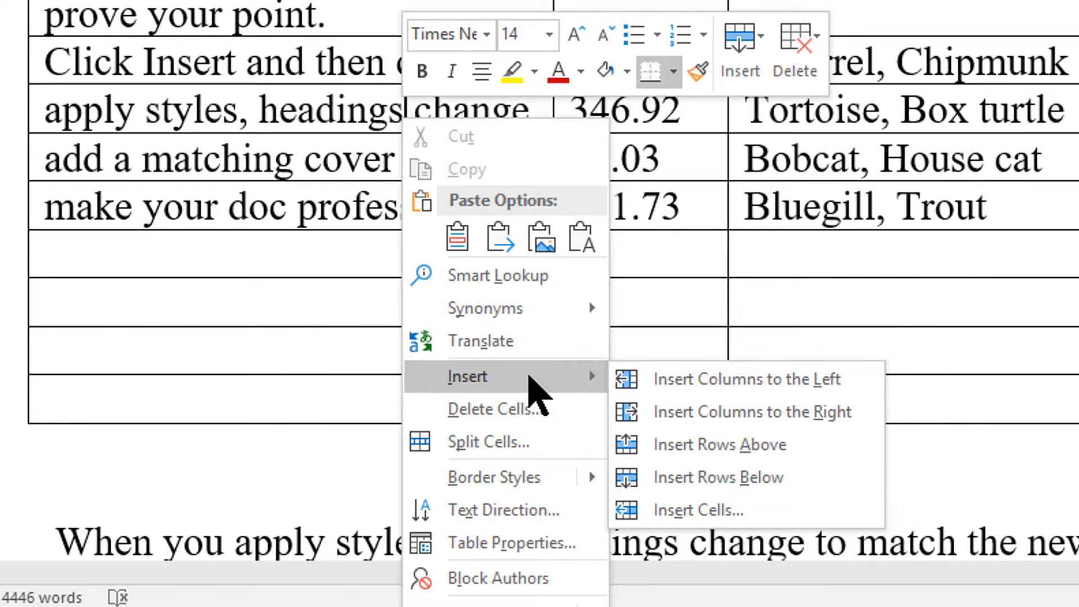
click(697, 477)
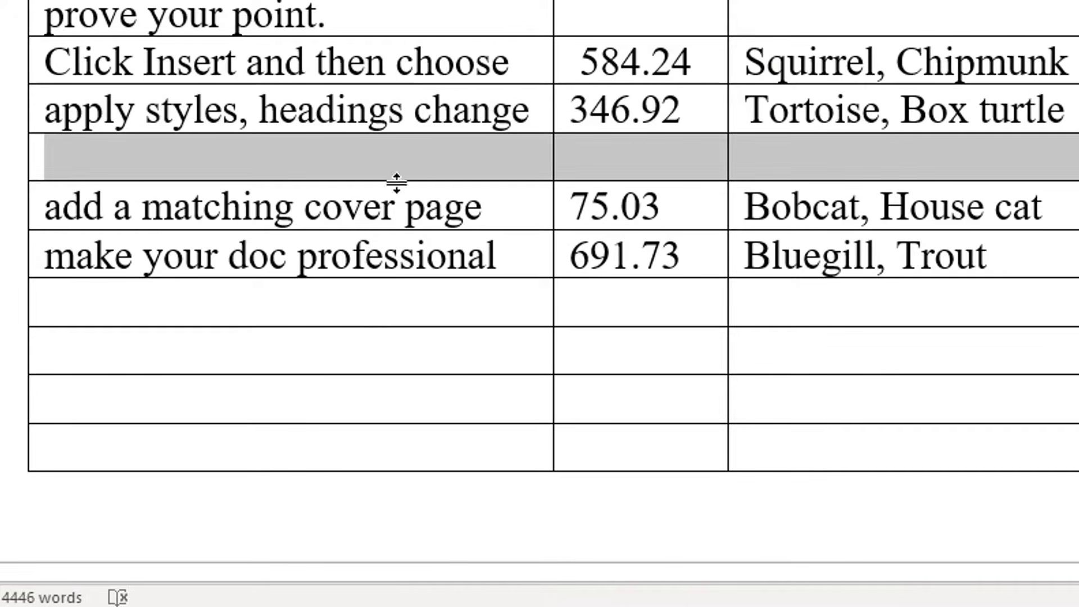
Step: Insert an empty column to the left of the Distance column, working from the 346.92 cell
click(414, 150)
right_click(405, 106)
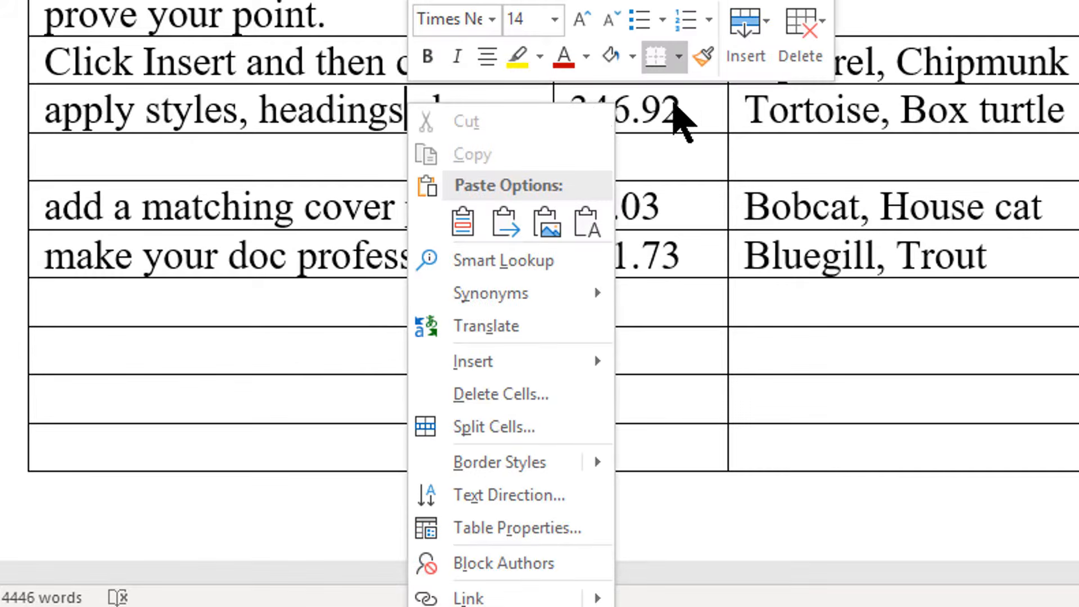
click(680, 110)
right_click(680, 106)
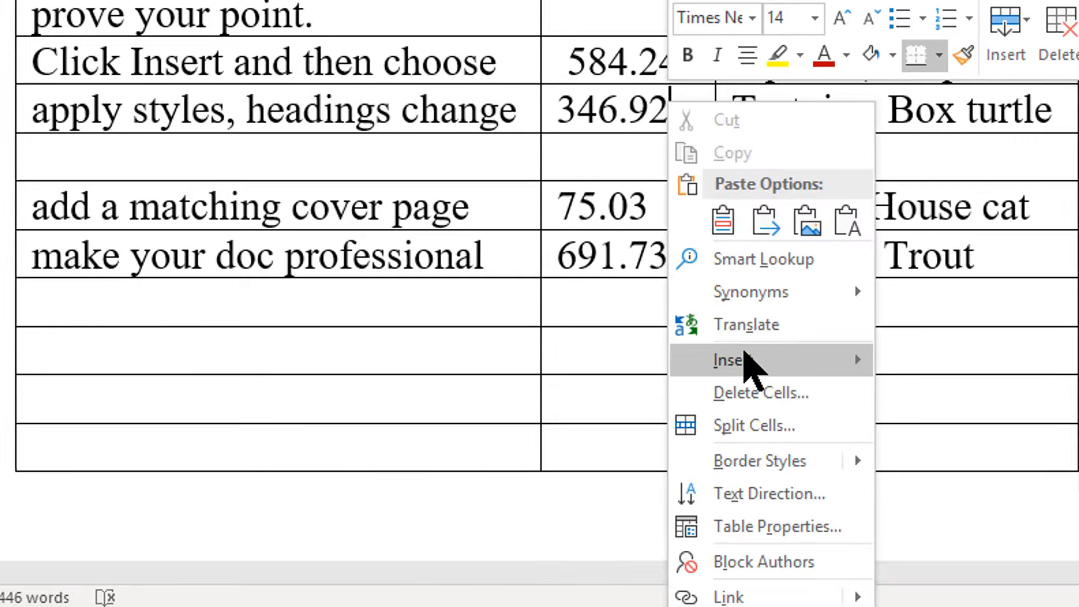
mouse_move(742, 360)
click(955, 363)
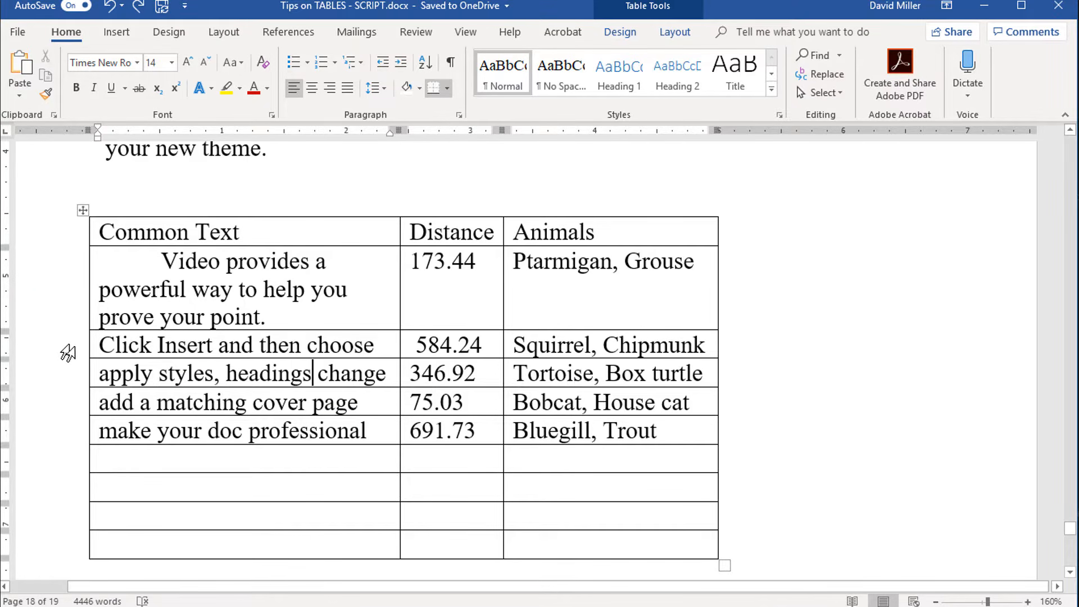
Step: Select the three rows from "Click Insert and then choose" to "add a matching cover page" and insert three empty rows below them
drag(68, 353, 80, 414)
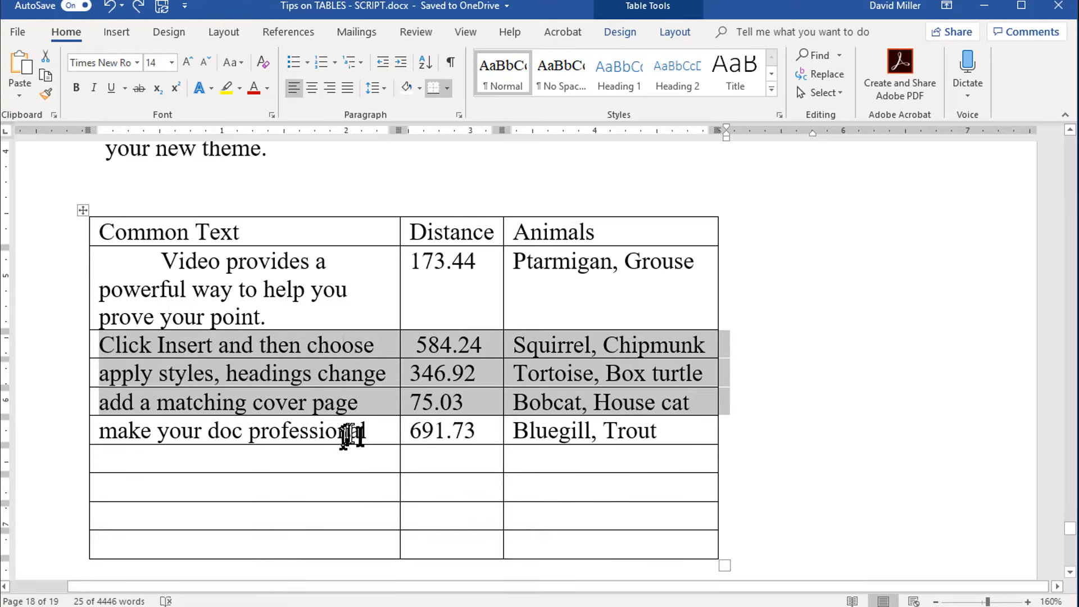
right_click(352, 372)
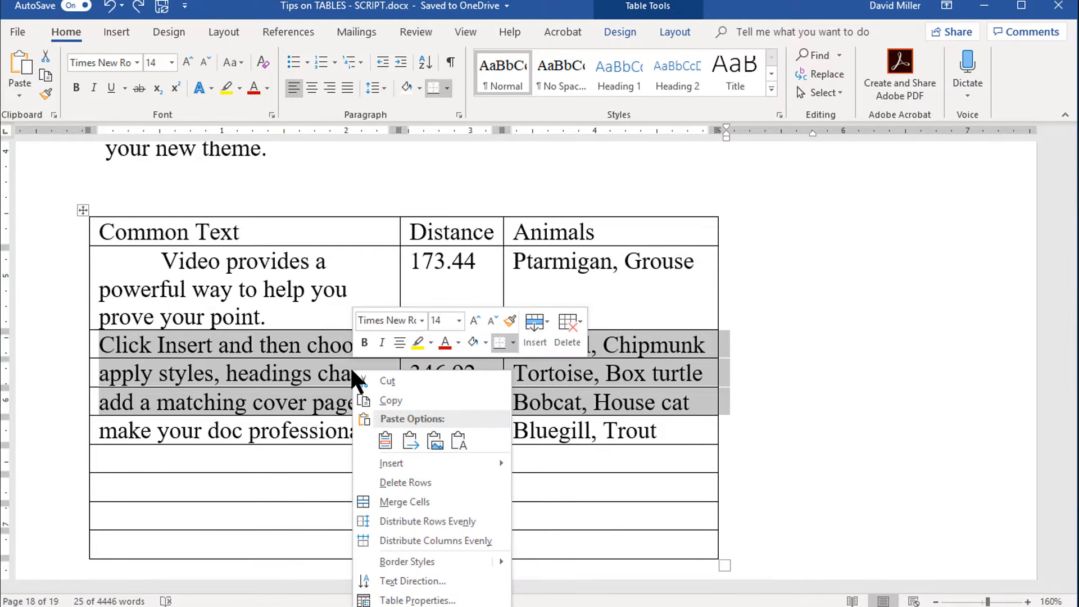
mouse_move(400, 471)
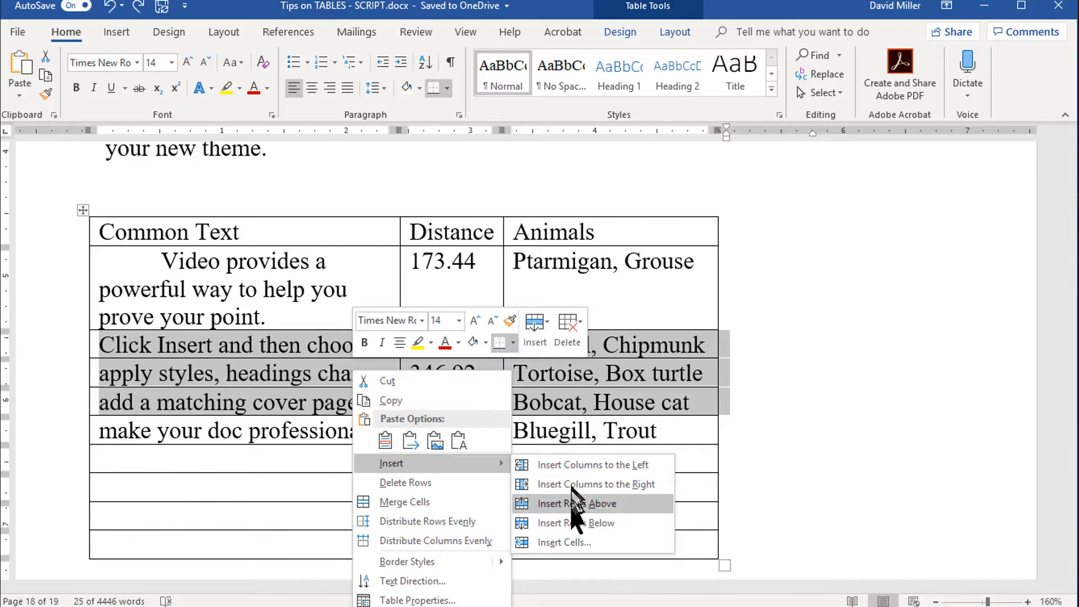
click(572, 523)
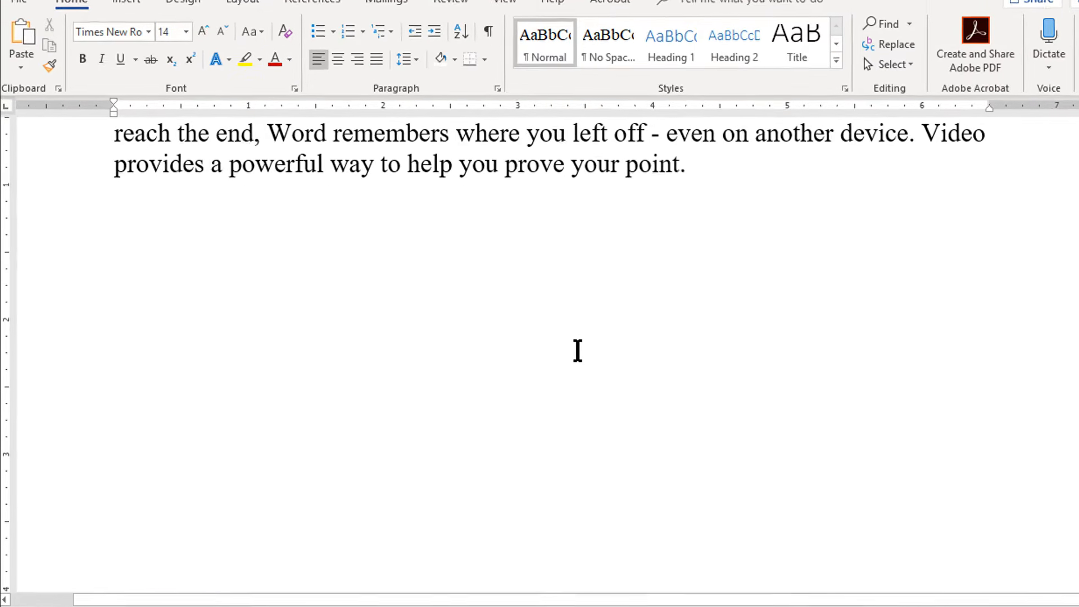
Step: Create a one-row, four-column table below the paragraph by entering the character pattern +-+-+-+-+ on its own line
text(+-+-+-)
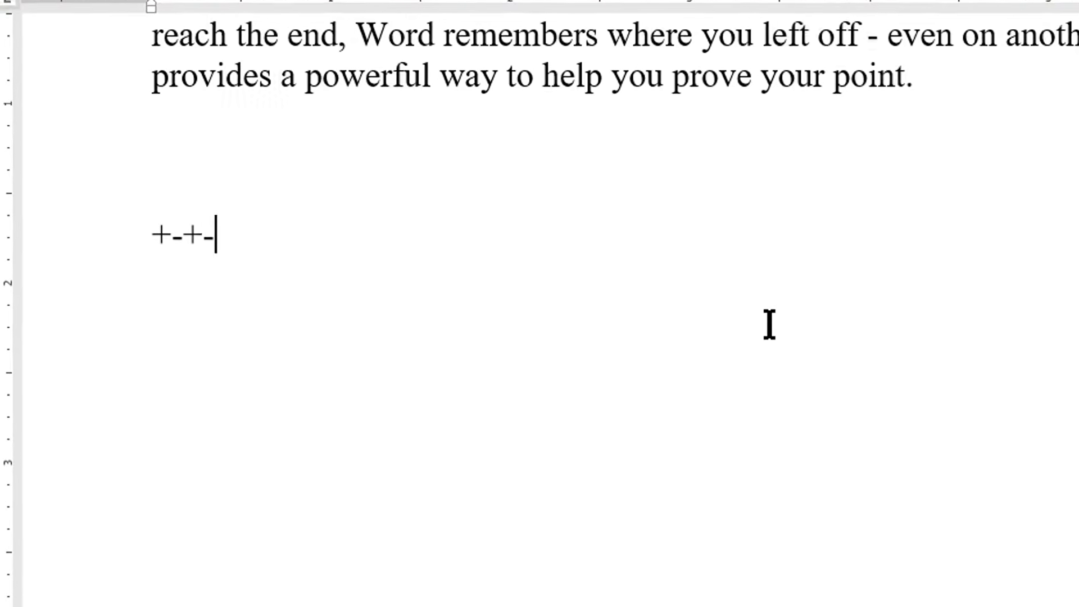
text(+-)
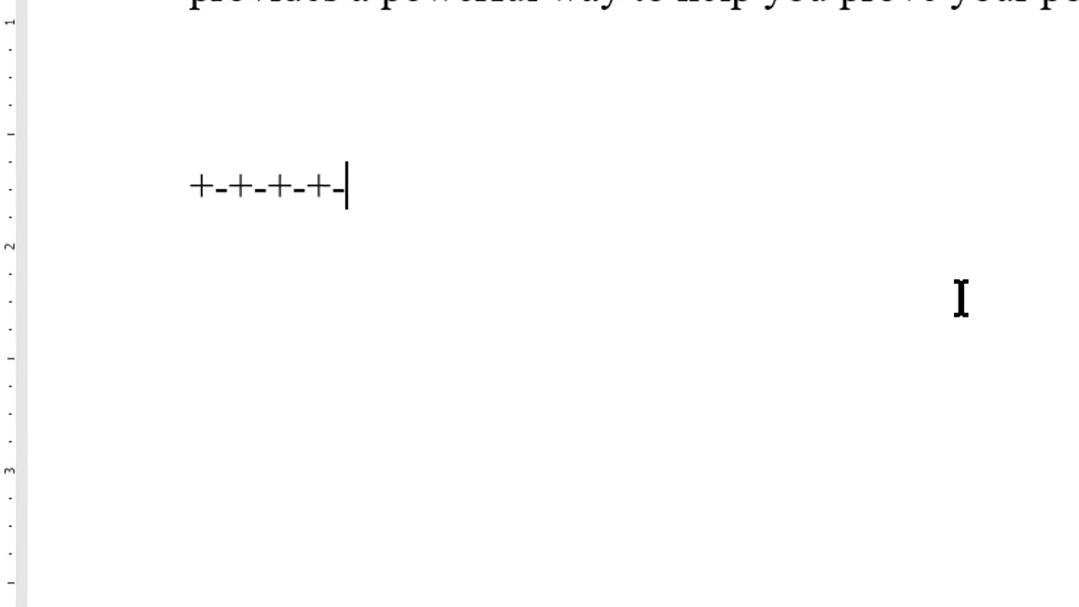
text(+)
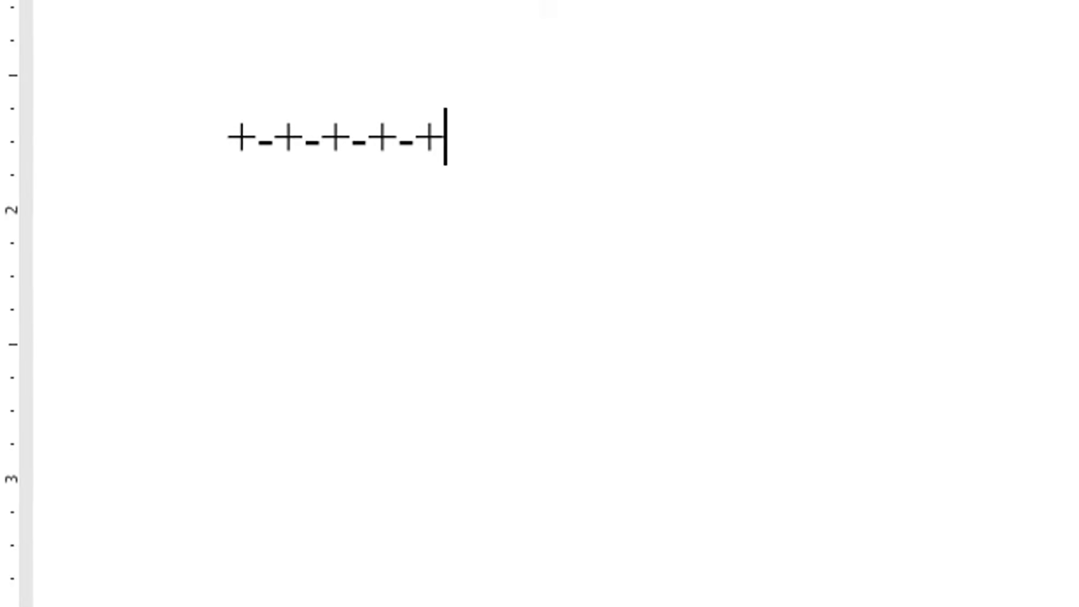
key(Return)
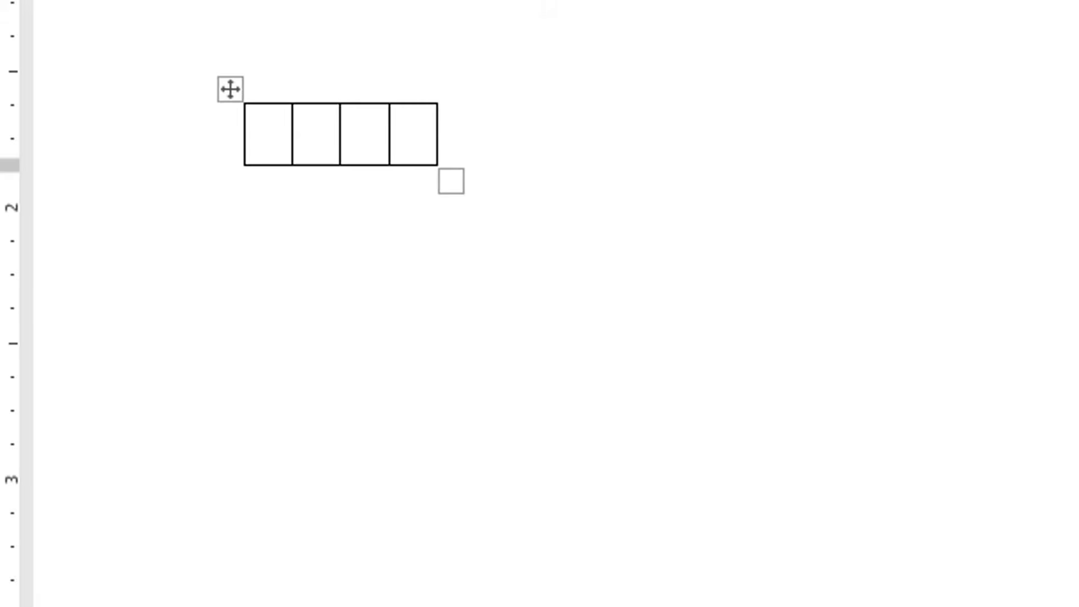
Step: Fill the four cells of the new table with a, b, c and d
text(a)
key(Tab)
text(b )
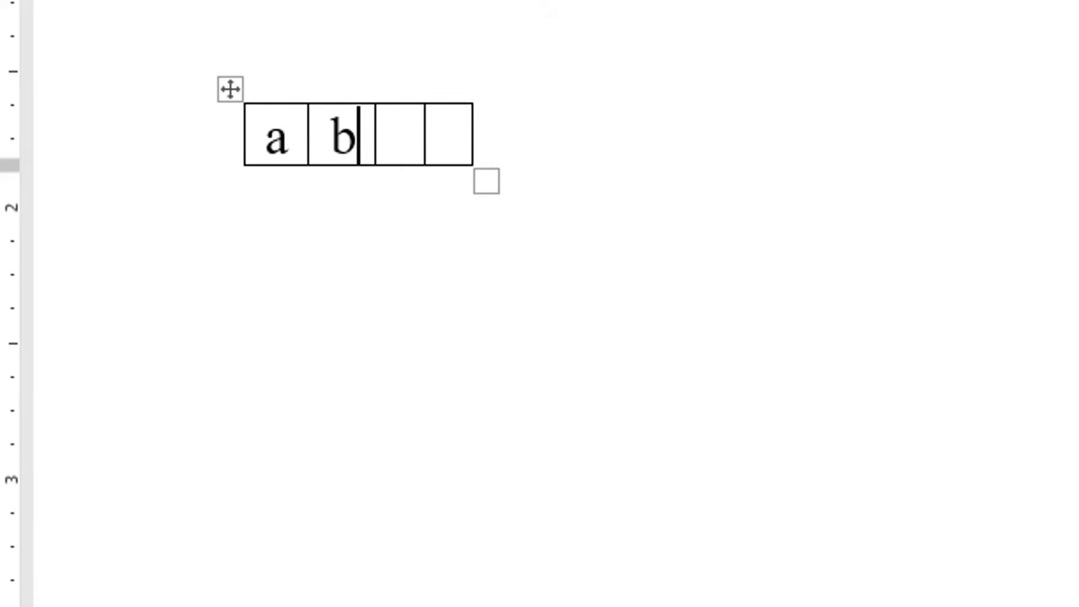
text(c)
key(Tab)
text(d)
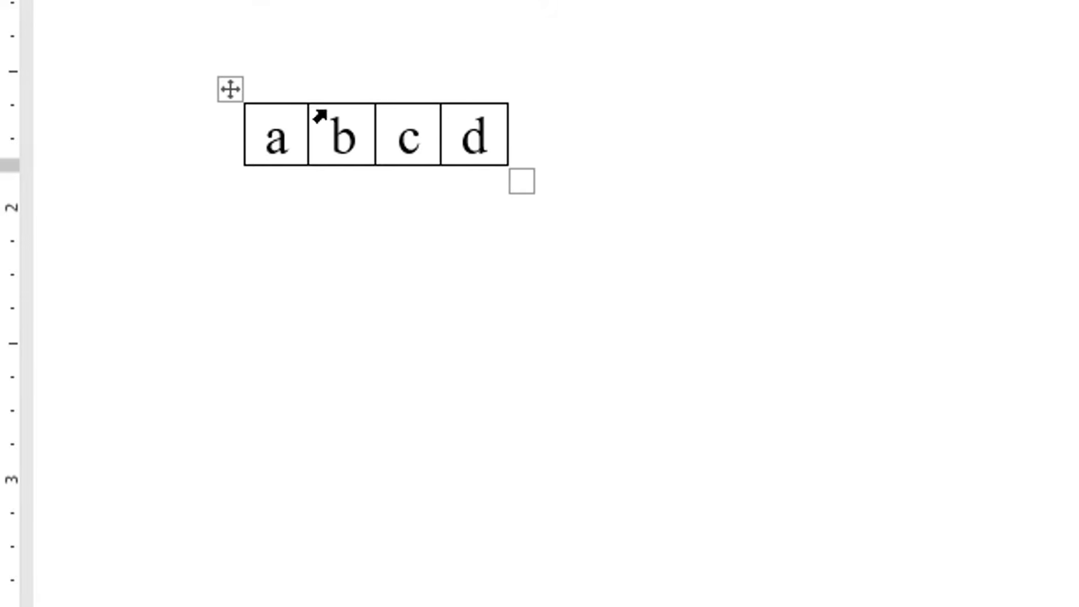
Step: Select the a and b cells of the small table and bring up the choices for inserting columns or rows
drag(366, 137, 255, 133)
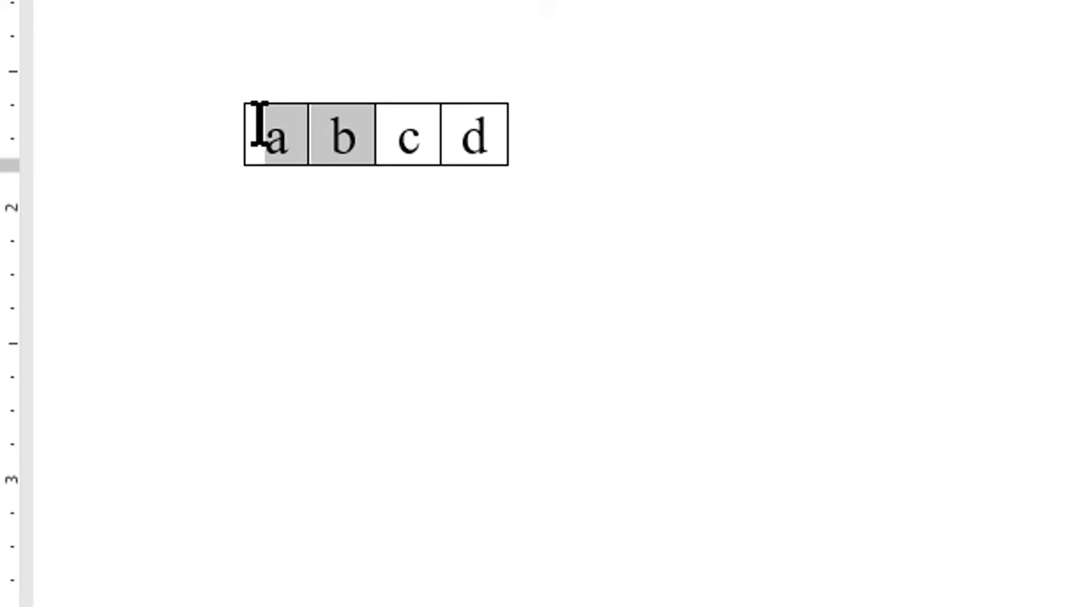
right_click(331, 117)
mouse_move(449, 310)
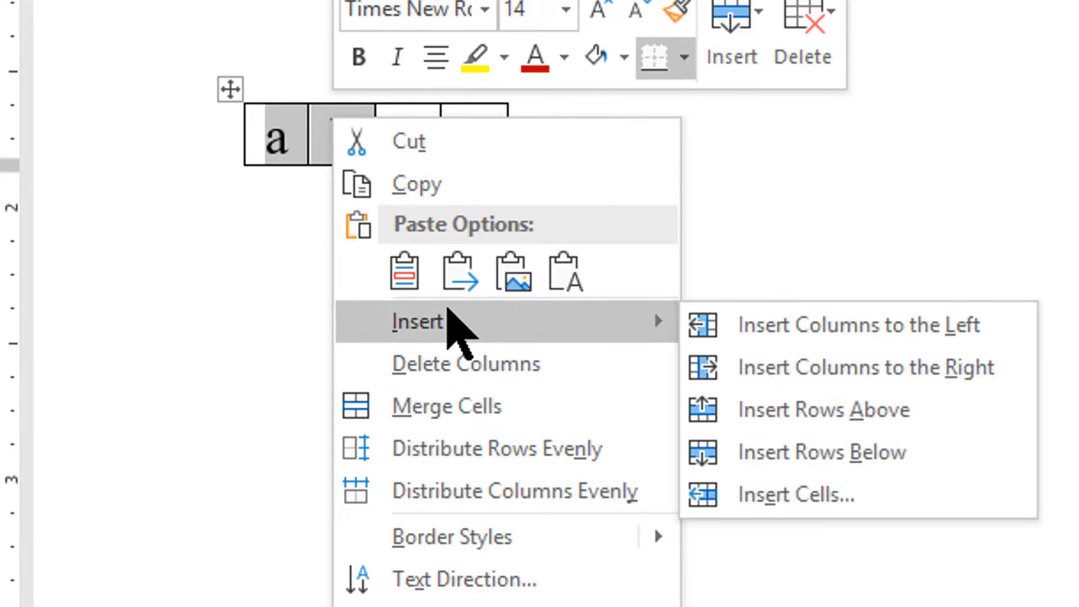
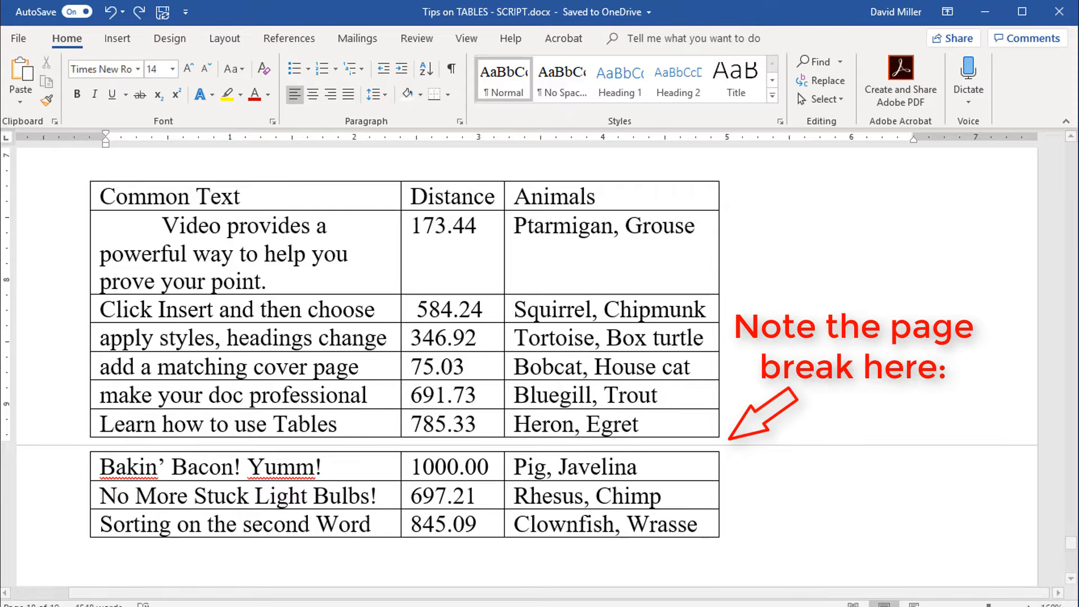
Step: Set the "Common Text, Distance, Animals" row to repeat as the header row at the top of each page
click(85, 203)
right_click(159, 197)
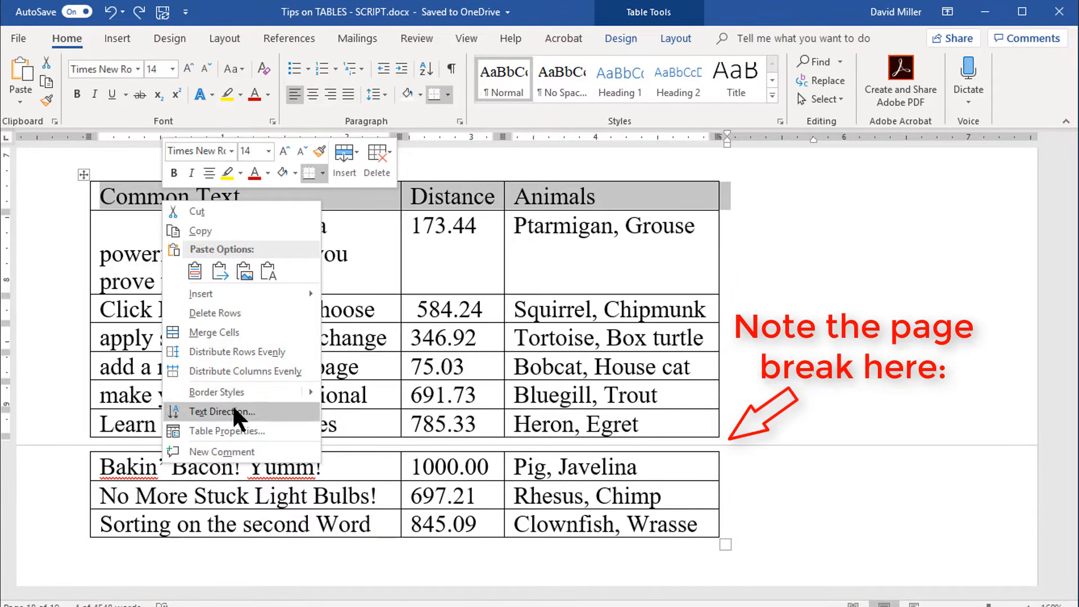
click(236, 431)
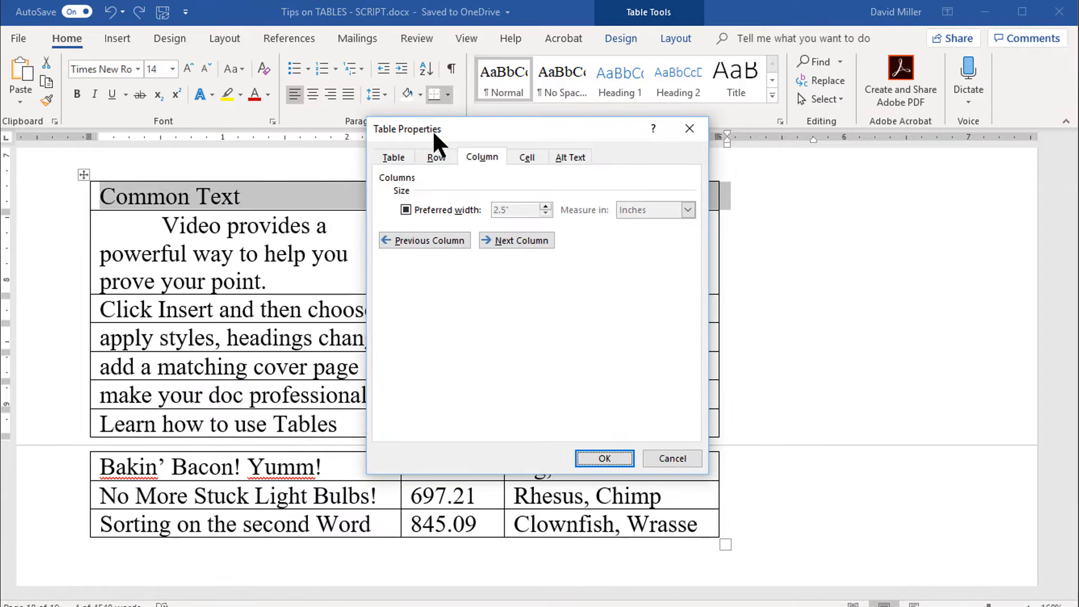
click(438, 160)
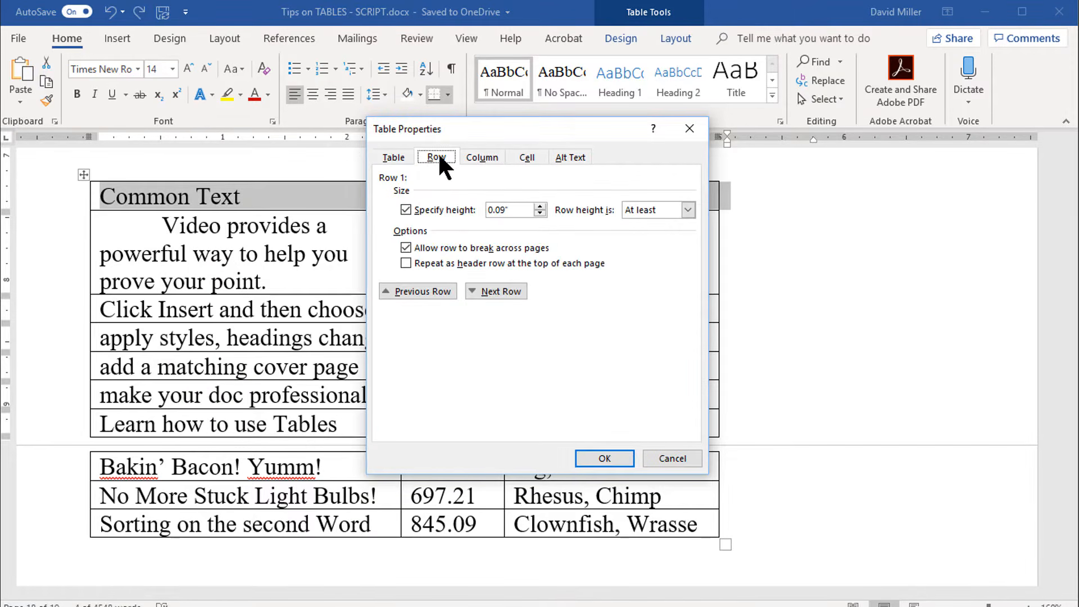
click(407, 265)
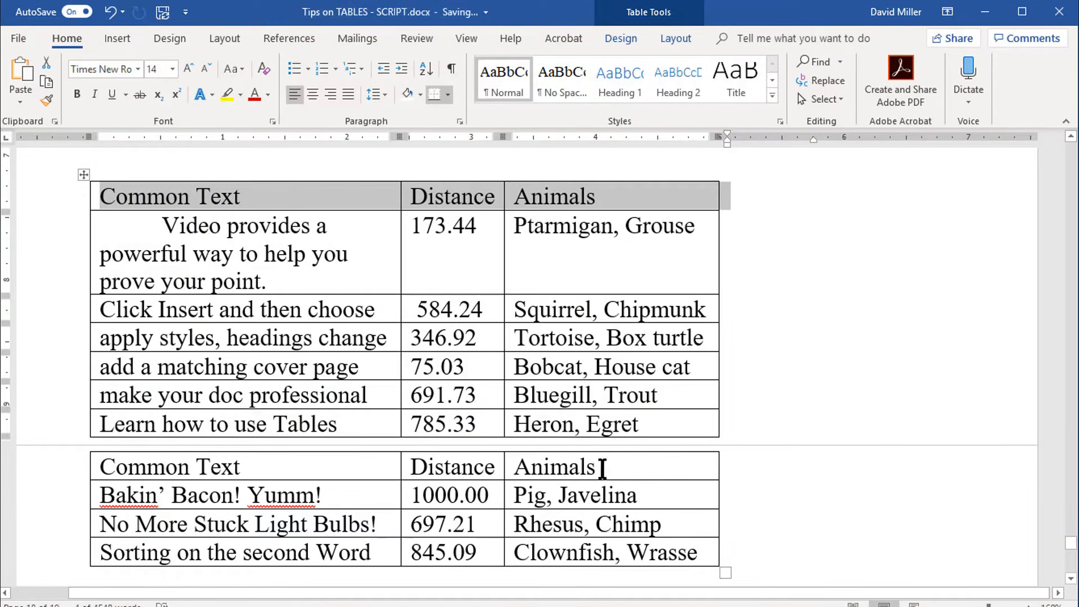
click(59, 483)
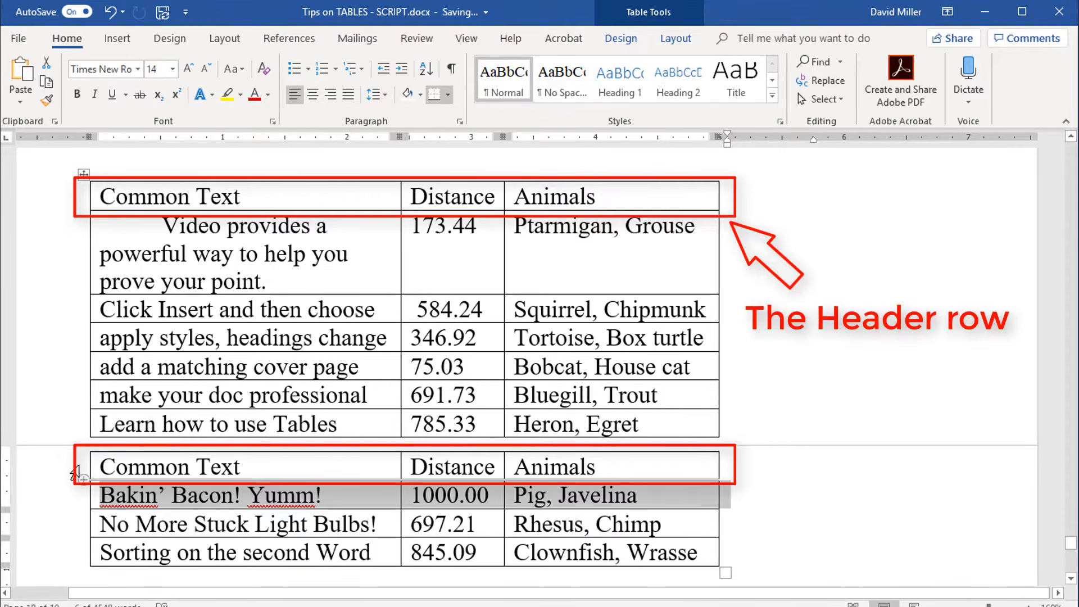
click(116, 494)
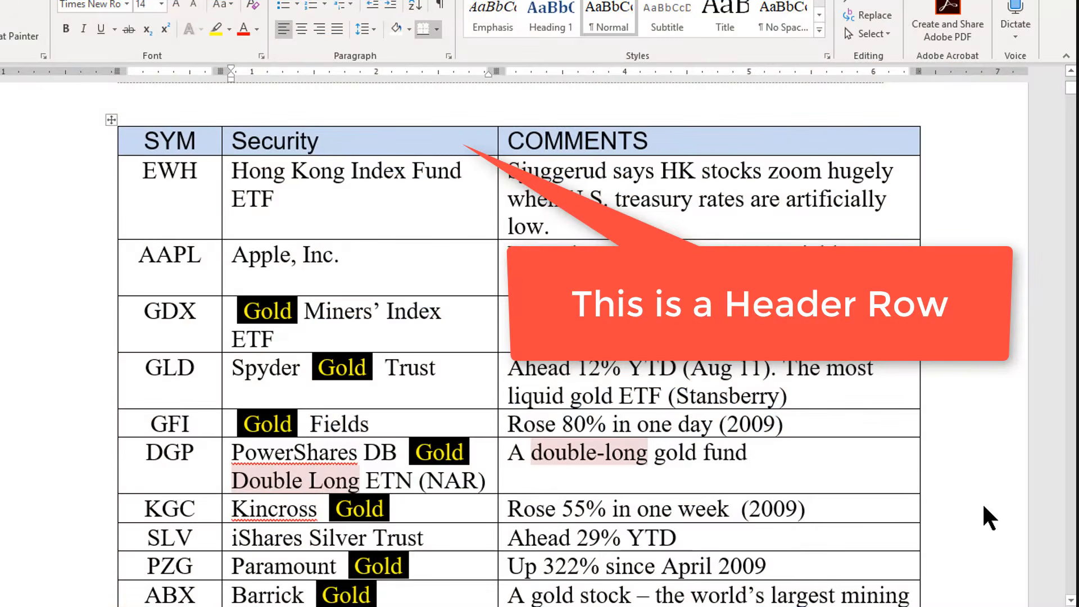
Step: Look through the multi-page securities table to examine its SYM, Security and COMMENTS header row across the pages
scroll(983, 502, down, 6)
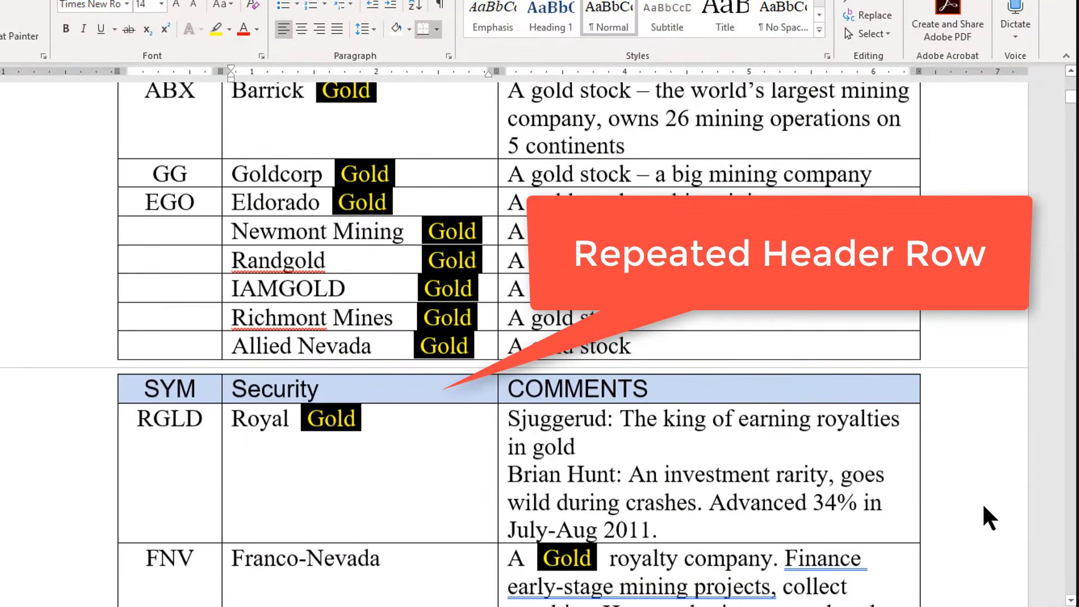
scroll(983, 502, down, 20)
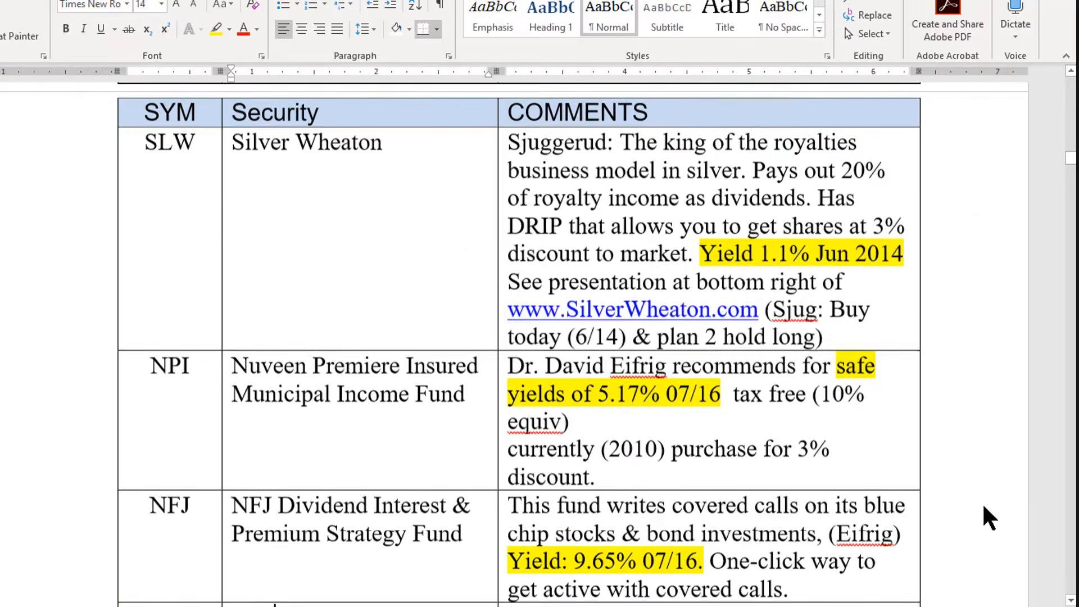
scroll(984, 506, down, 20)
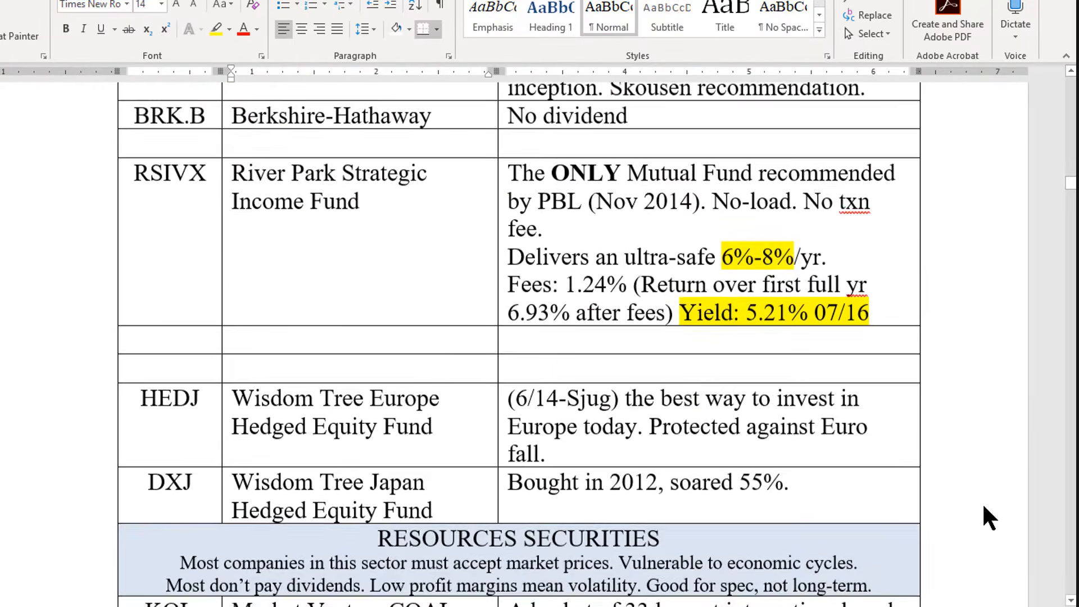
scroll(983, 501, down, 10)
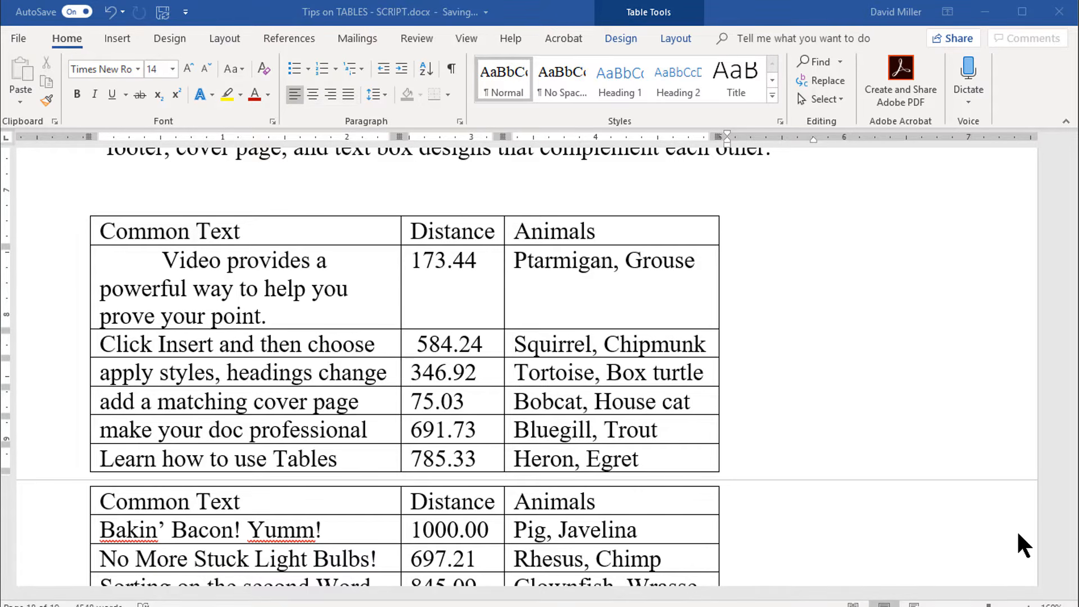
Step: Try red shading on the "Click Insert and then choose" row of the table
click(77, 351)
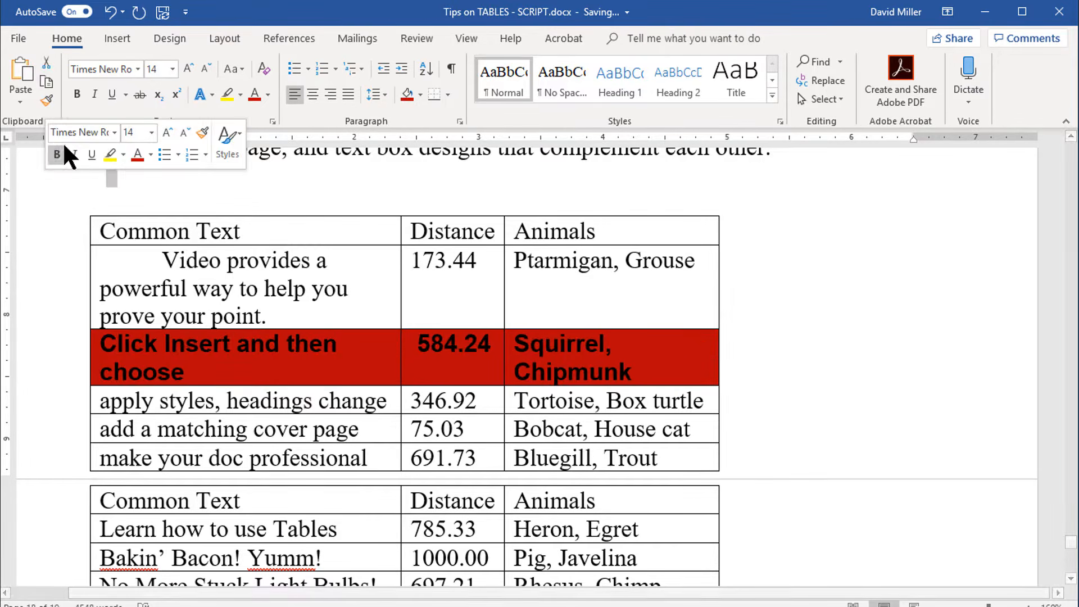
click(257, 174)
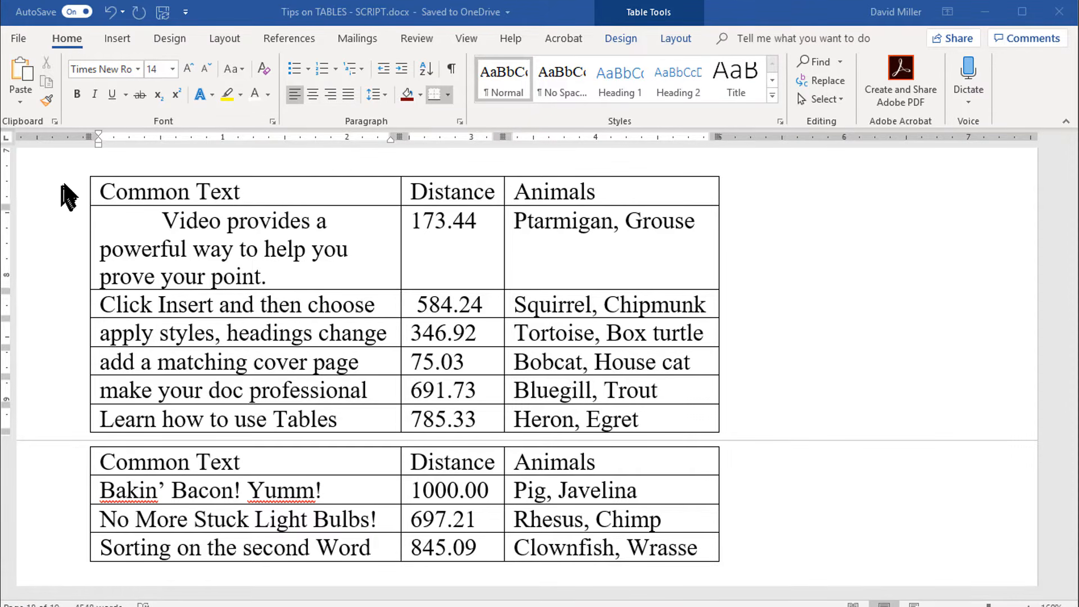
Step: Shade the table's header row dark red and set its font to Arial
click(71, 197)
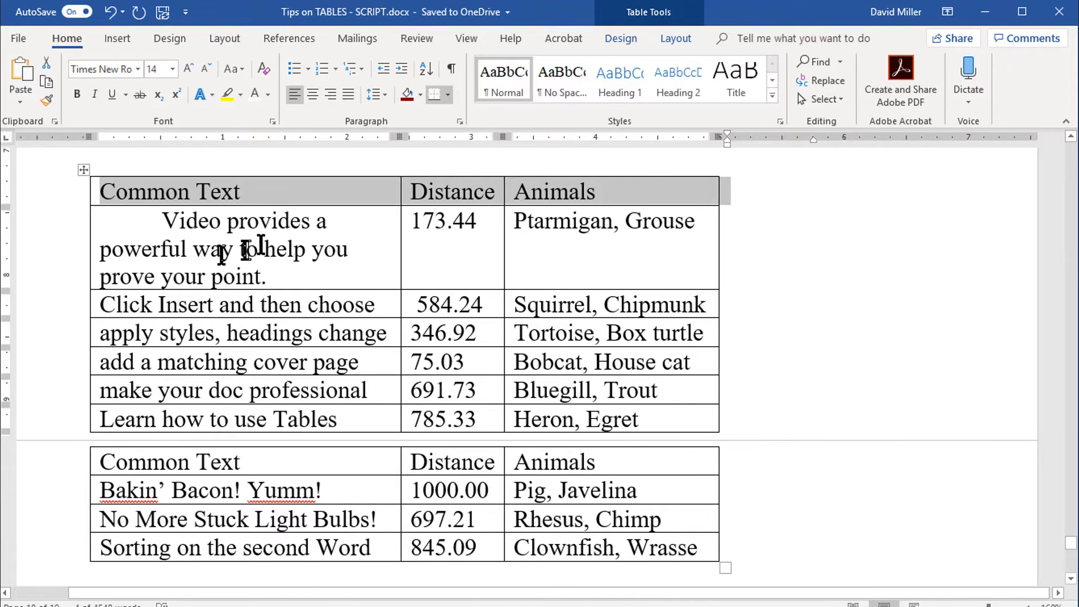
click(406, 93)
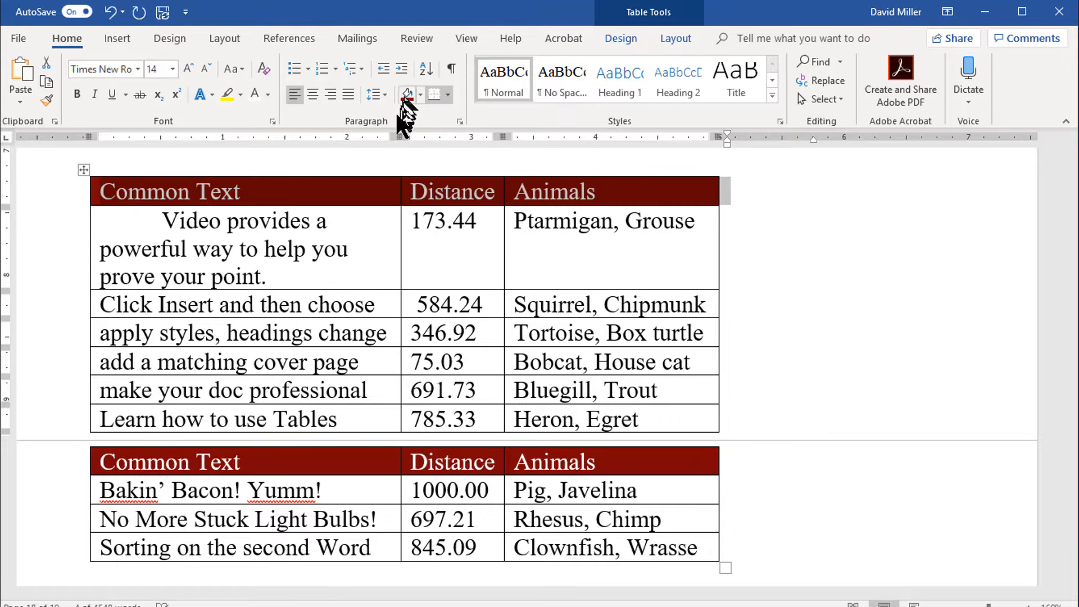
click(135, 68)
click(96, 147)
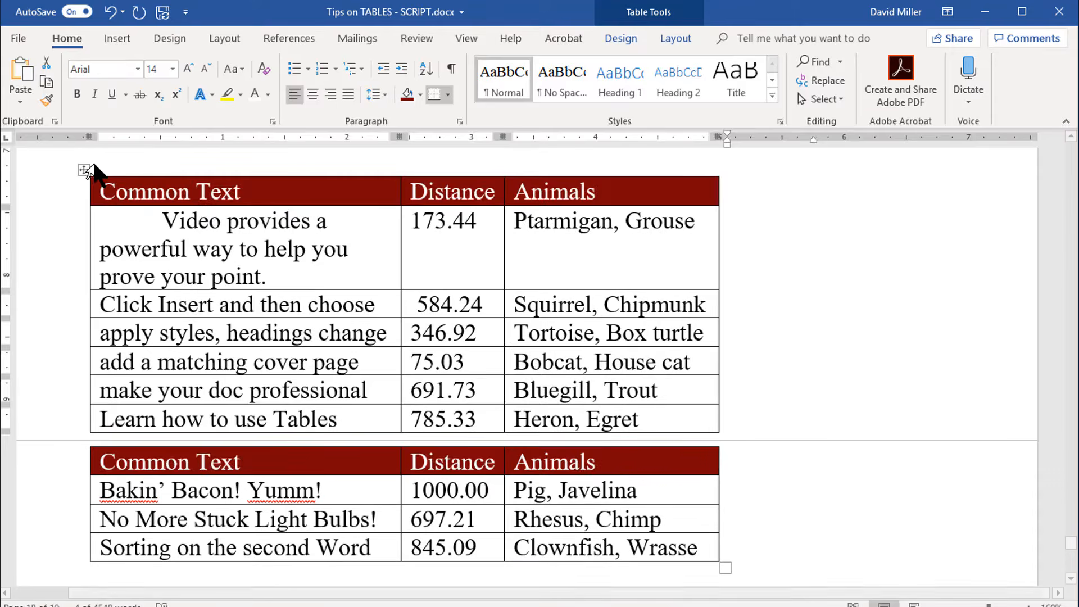
click(784, 242)
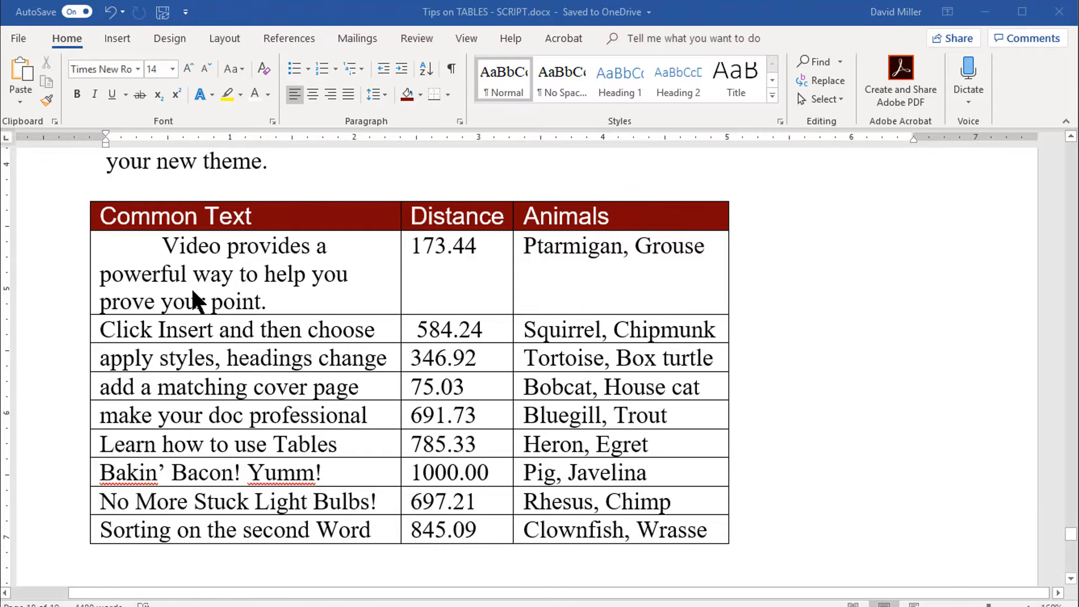
Step: Select the entire Common Text table and center it horizontally on the page
click(139, 217)
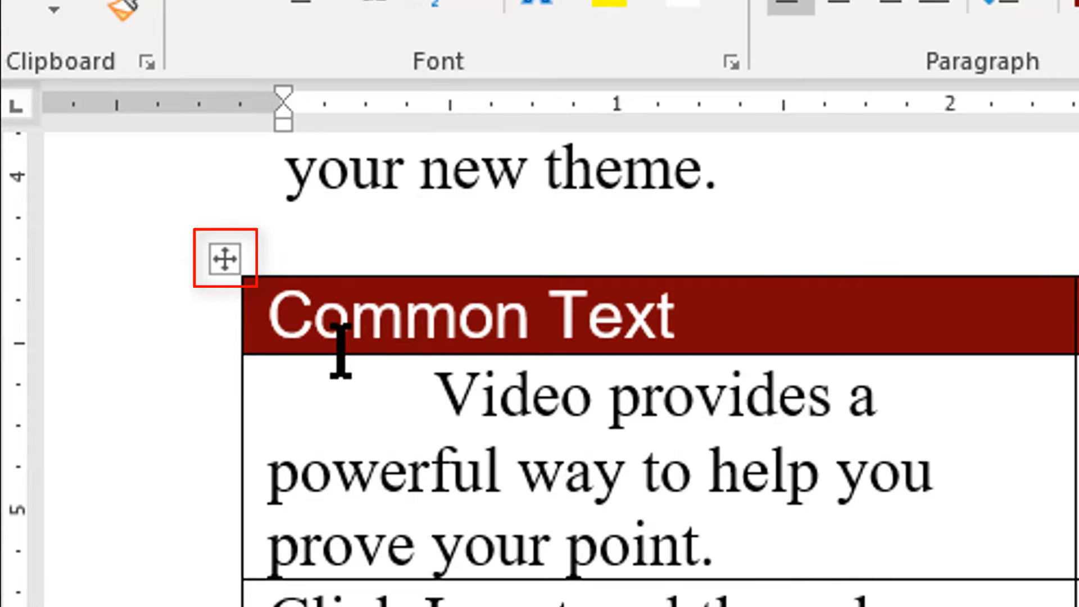
click(345, 317)
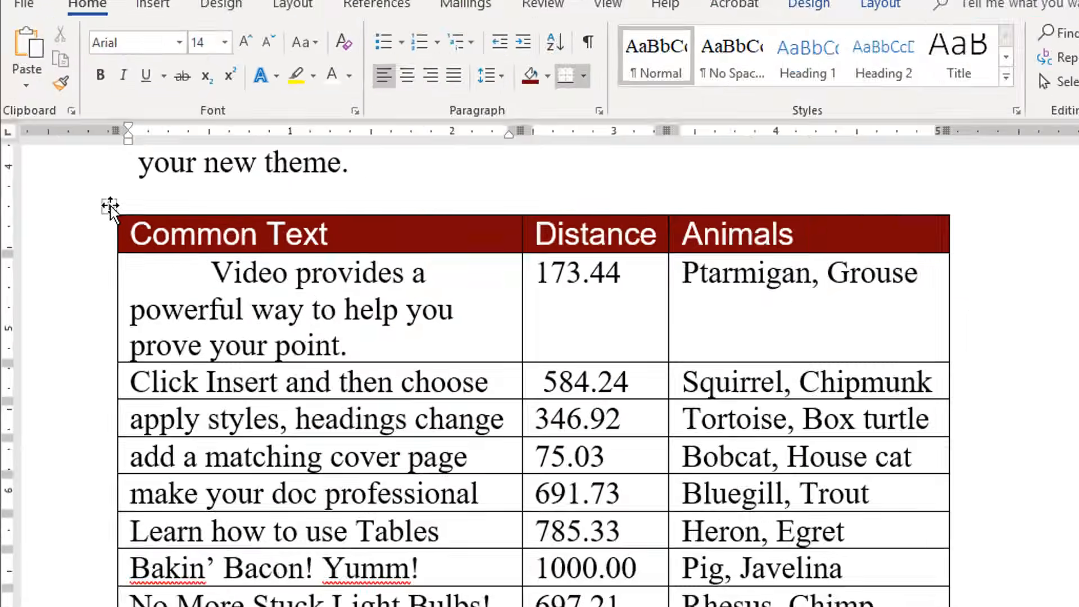
click(226, 257)
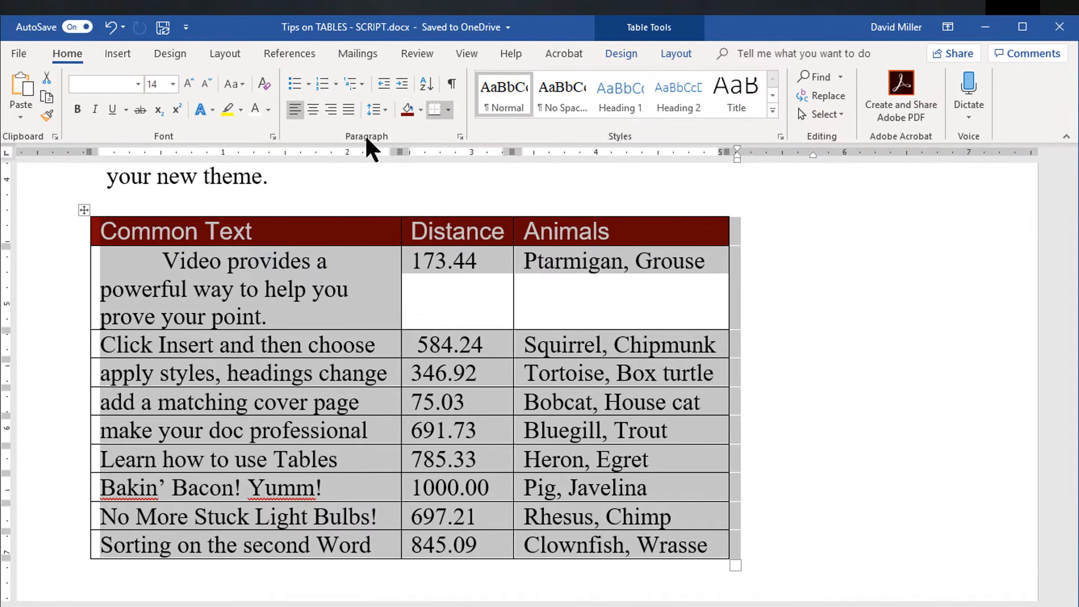
click(312, 109)
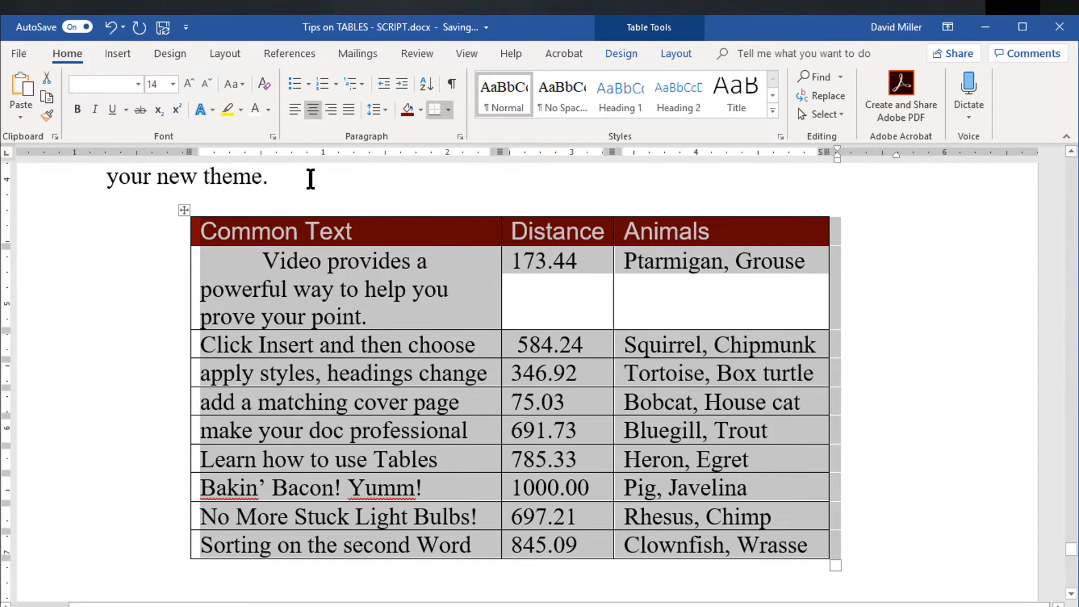
click(311, 179)
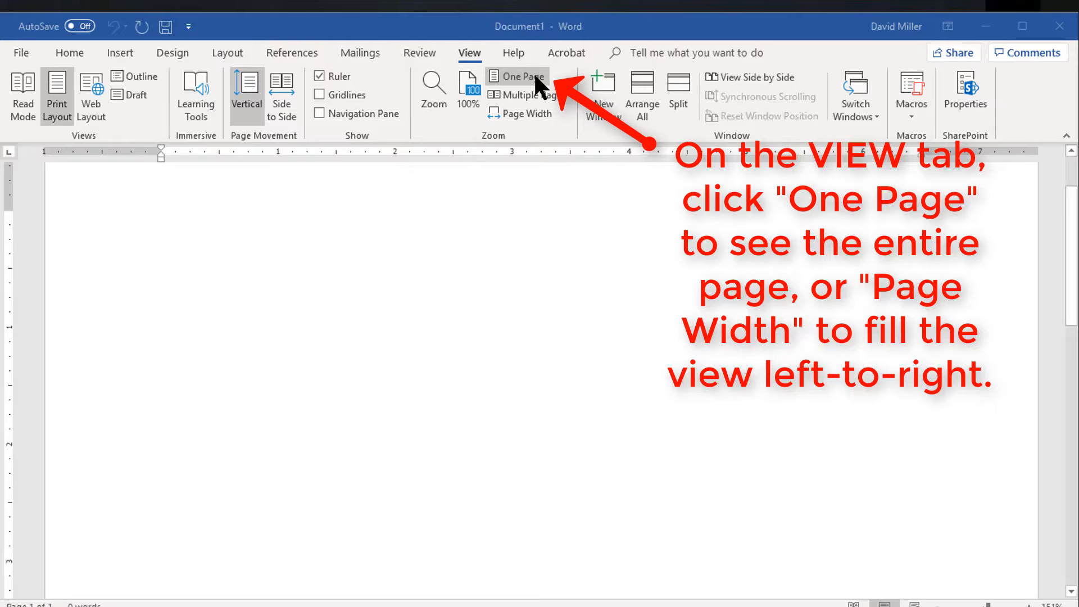
Step: Create a one-cell table in the blank document from the characters +-+ and widen it to about 5 inches
click(532, 77)
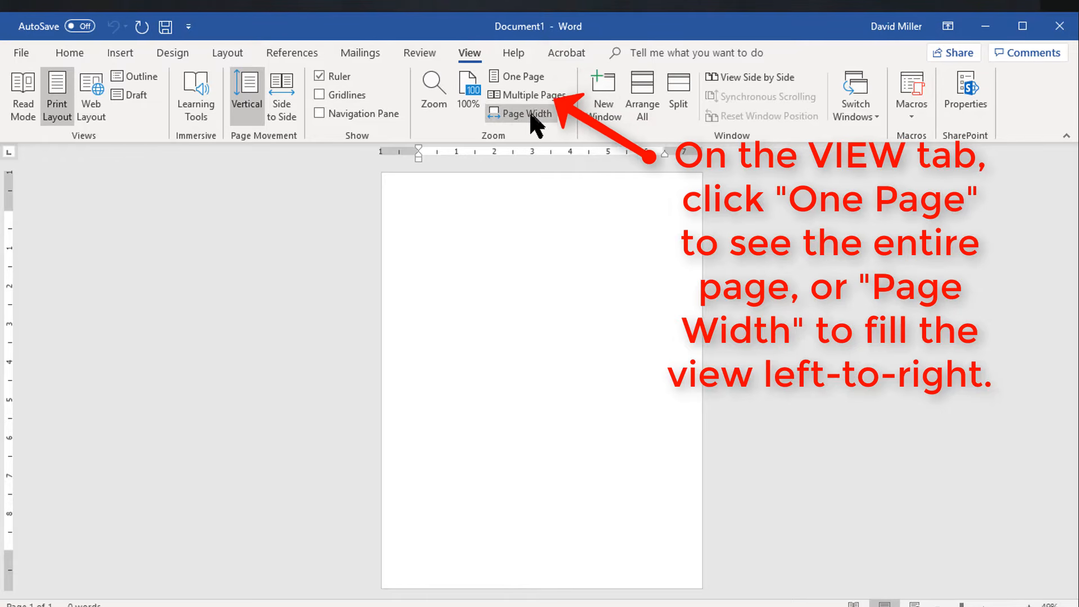
click(531, 114)
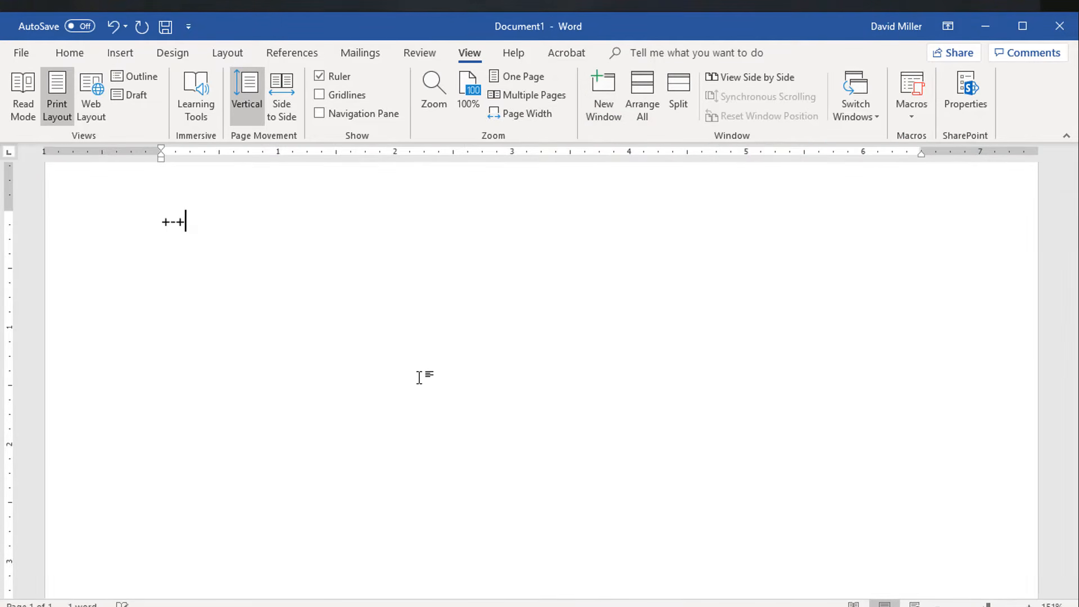
key(Return)
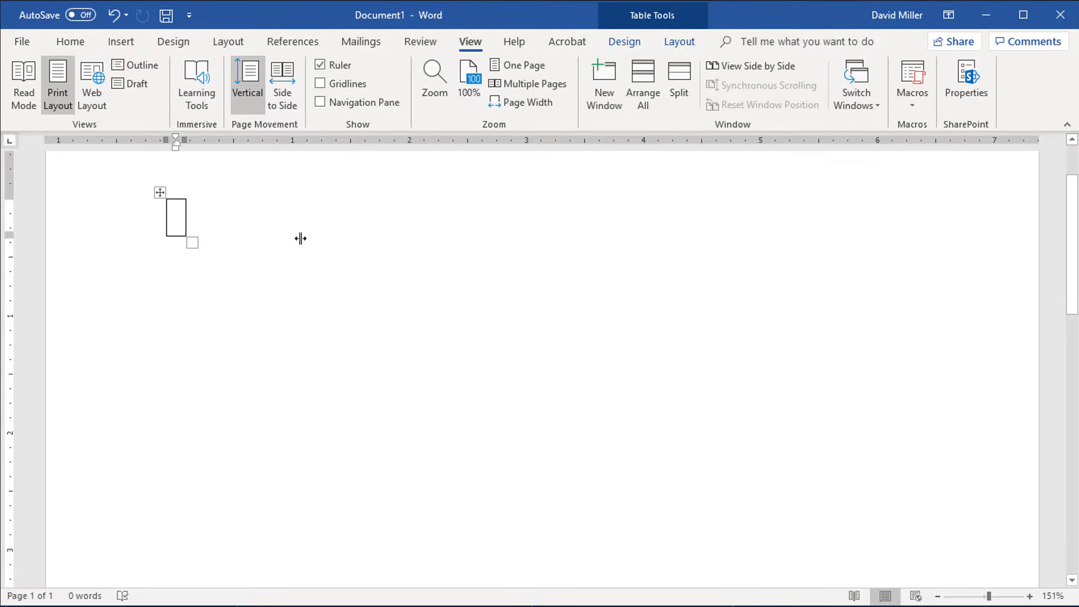
drag(300, 238, 747, 289)
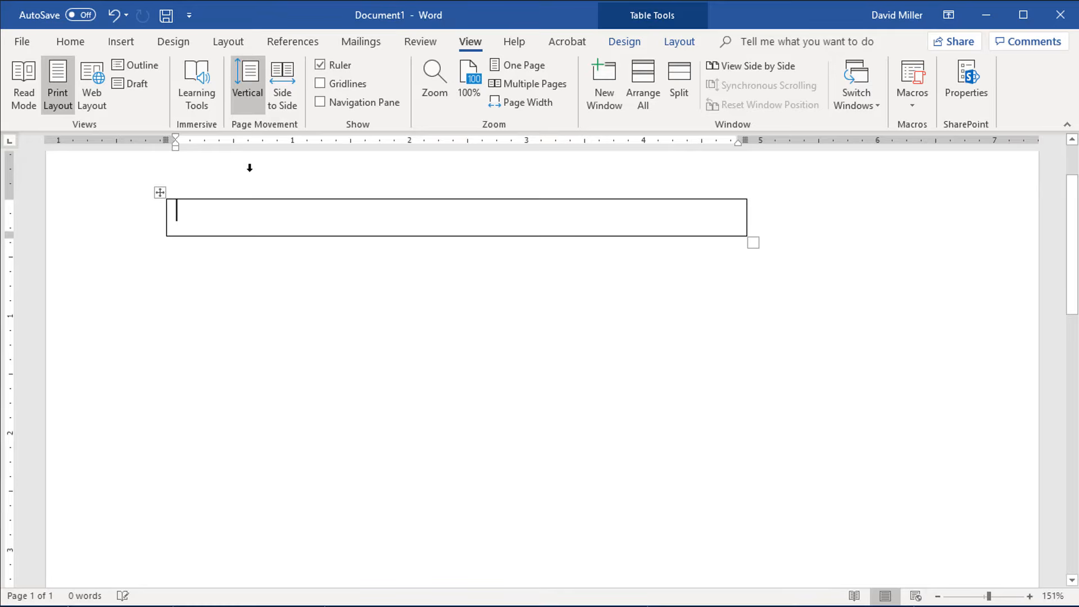
Step: Select the whole one-cell table and give it light blue shading
click(161, 193)
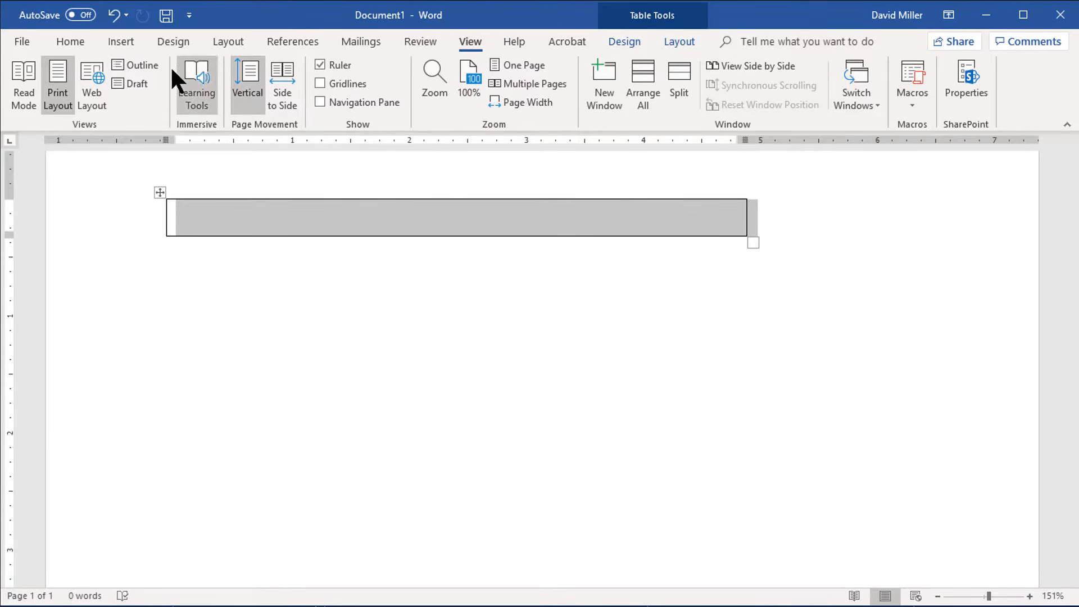
click(71, 41)
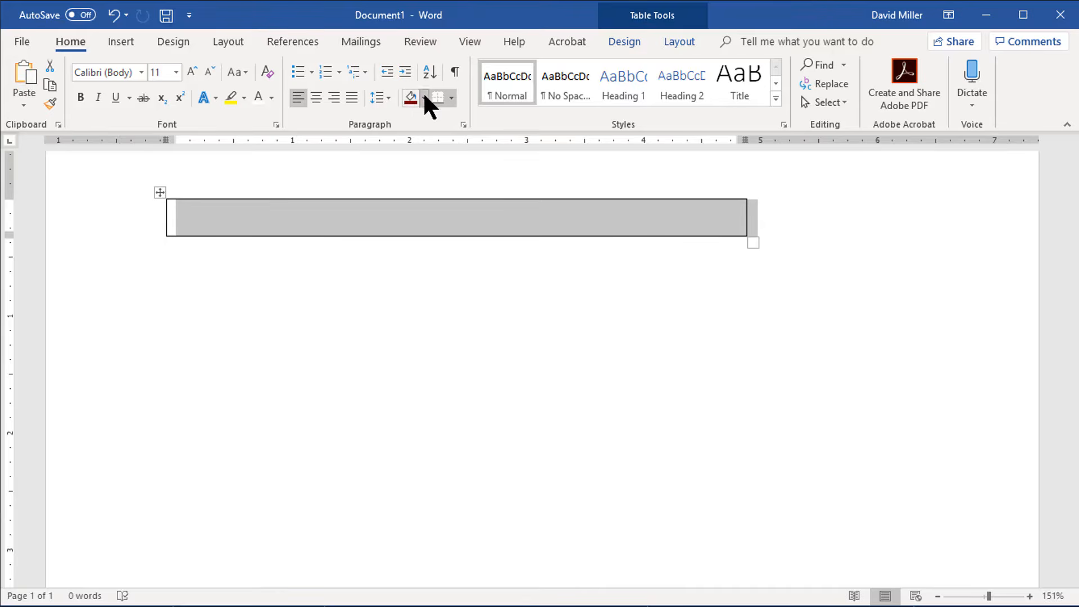
click(423, 96)
click(522, 148)
Step: Enter "This is a test table" in the shaded cell and center the text
click(453, 212)
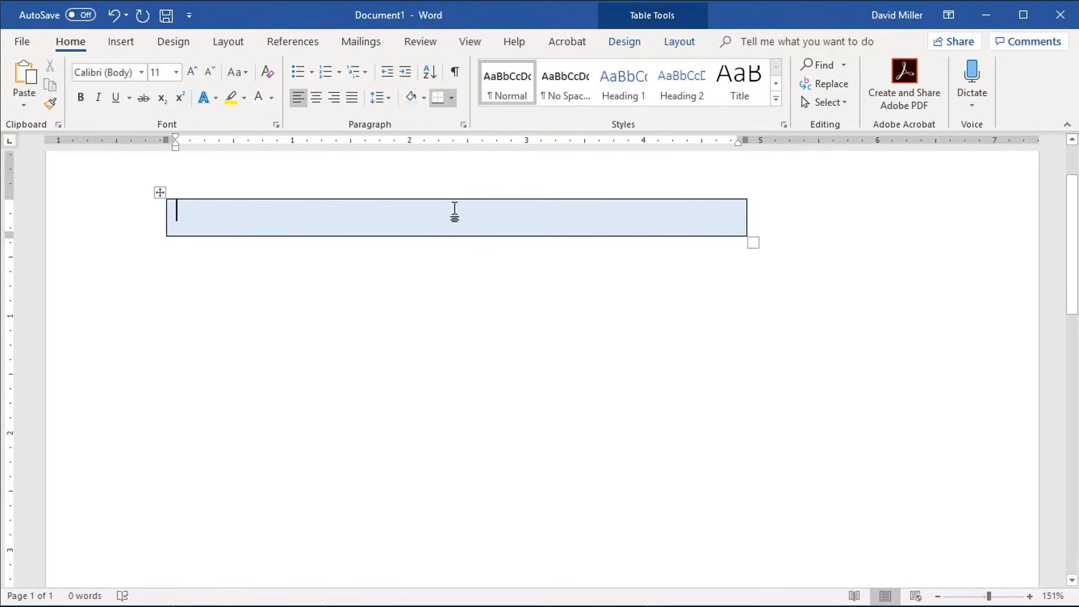
text(This is a test table)
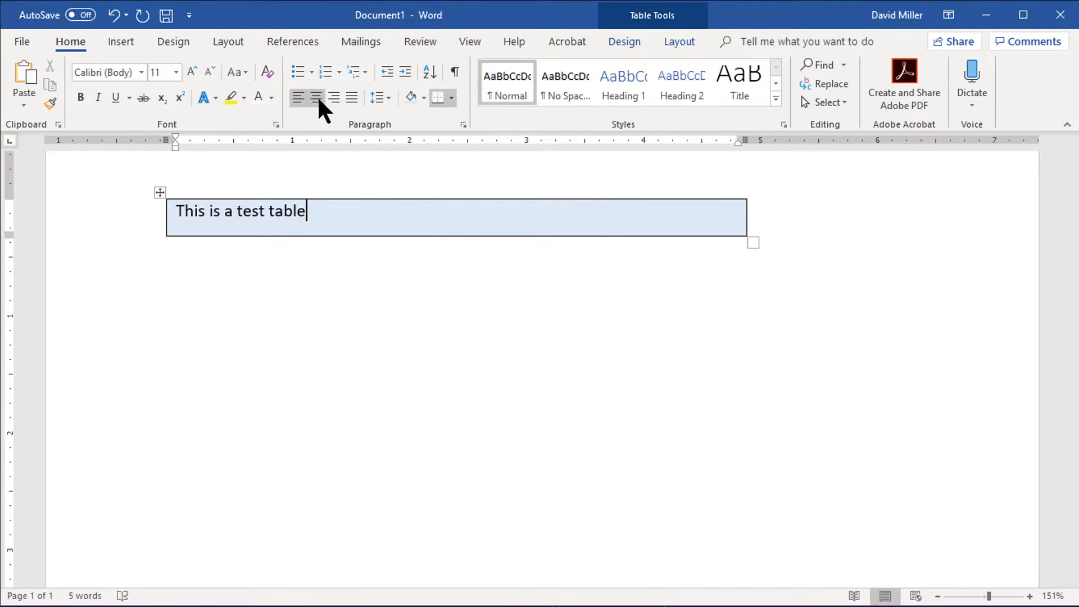
click(317, 97)
click(441, 348)
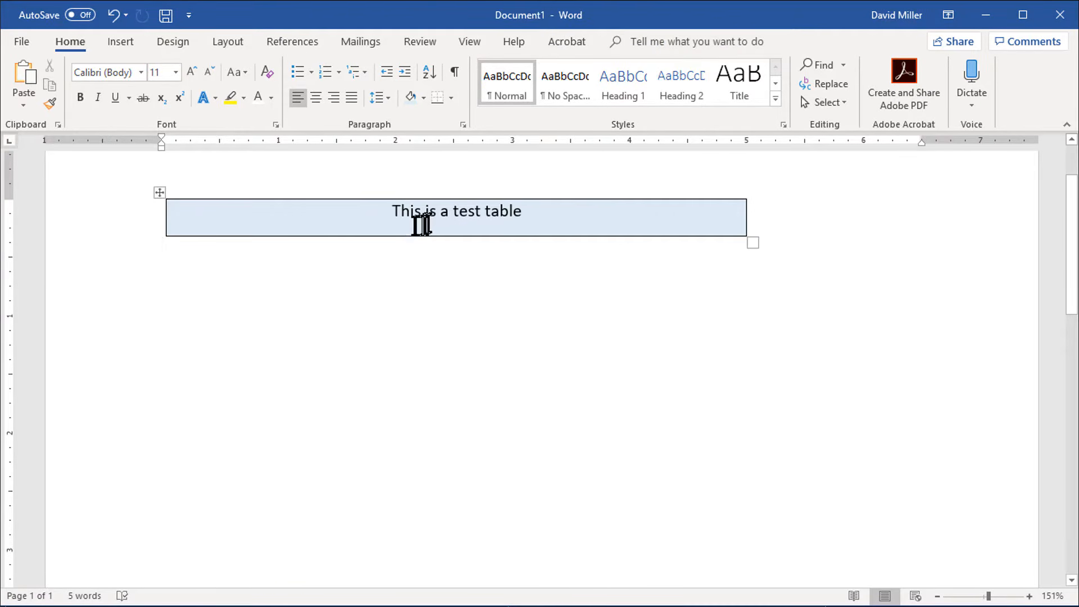
Step: Set the test table's text wrapping to Around in its table properties
right_click(381, 223)
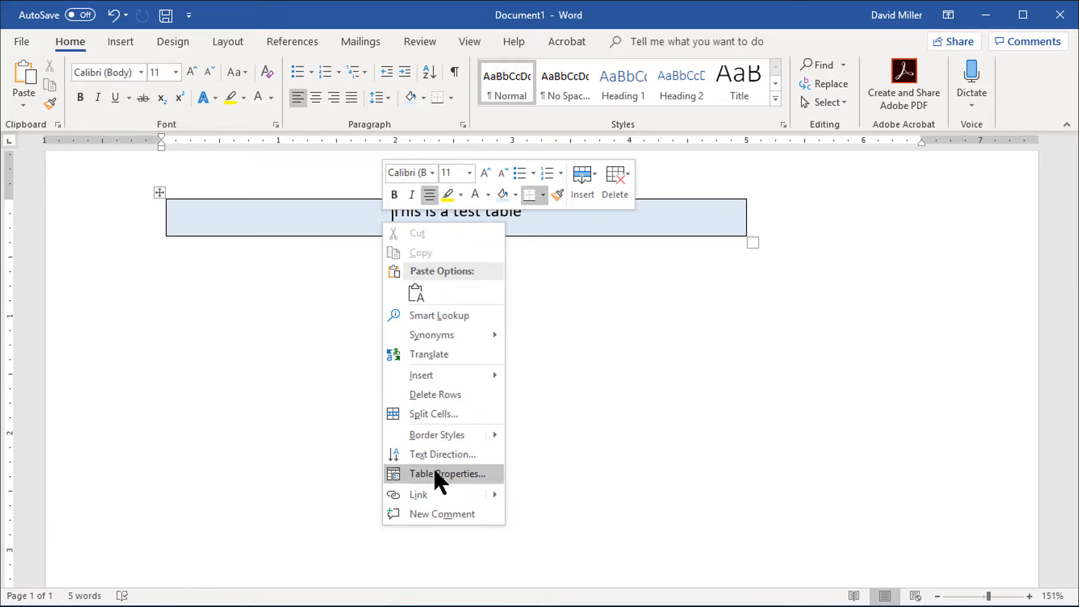
click(436, 473)
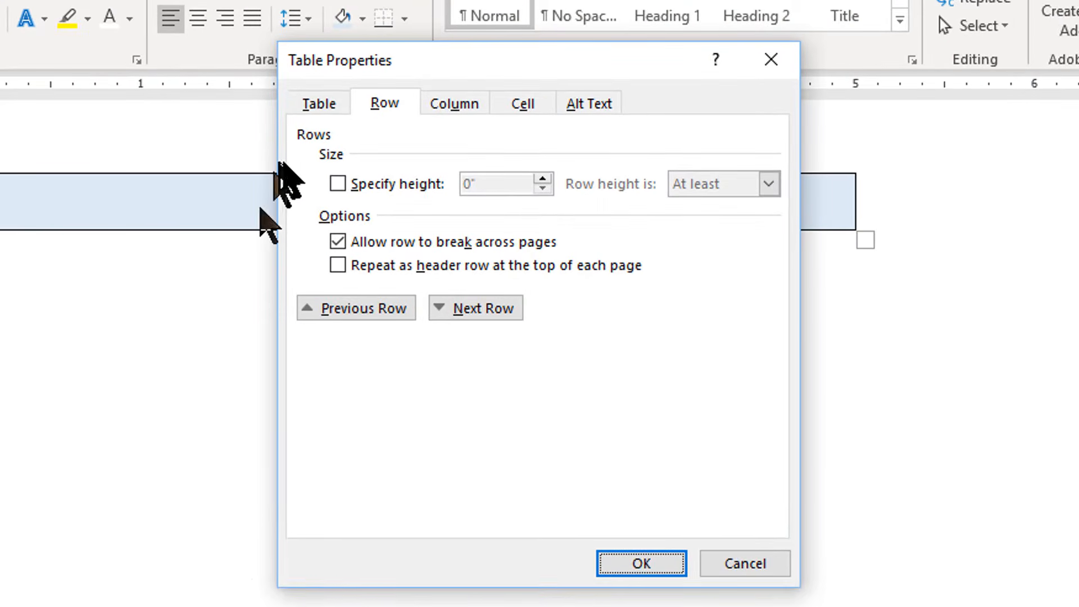
click(318, 104)
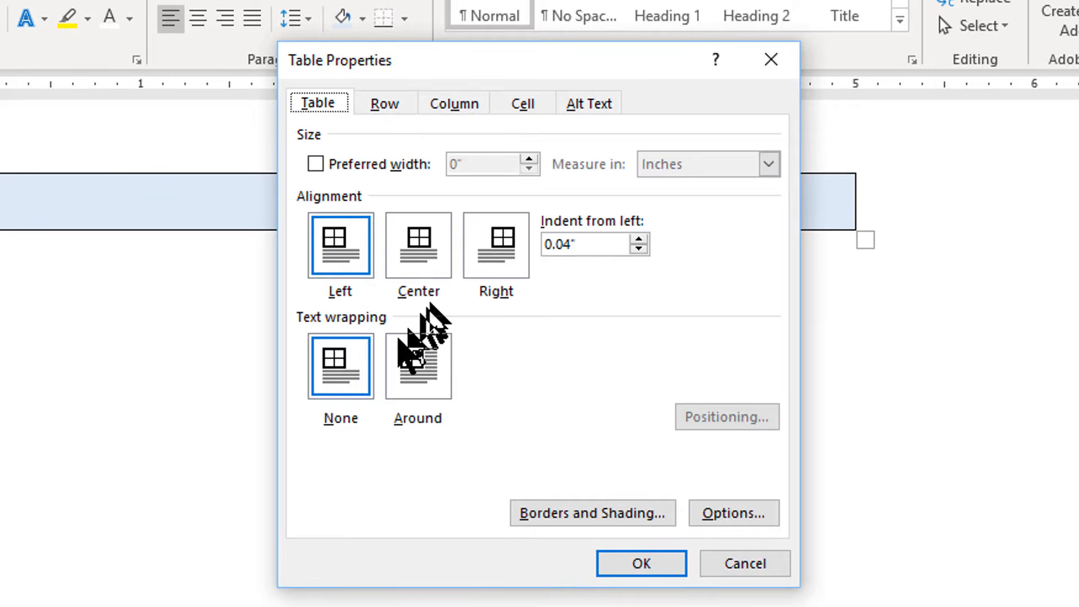
click(415, 378)
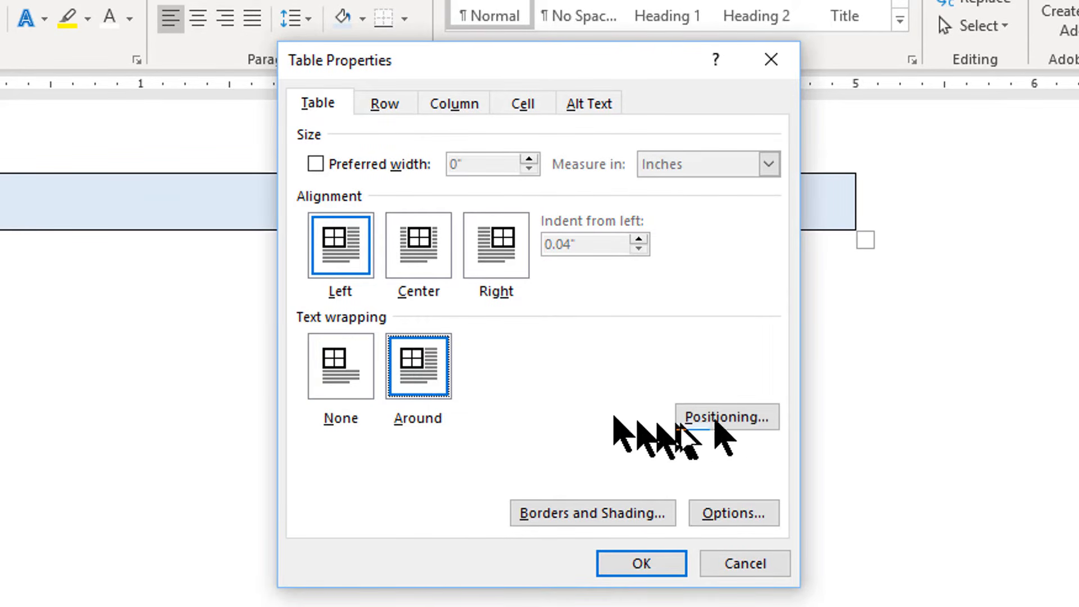
Step: Make the table's horizontal and vertical positioning both relative to Page
click(728, 417)
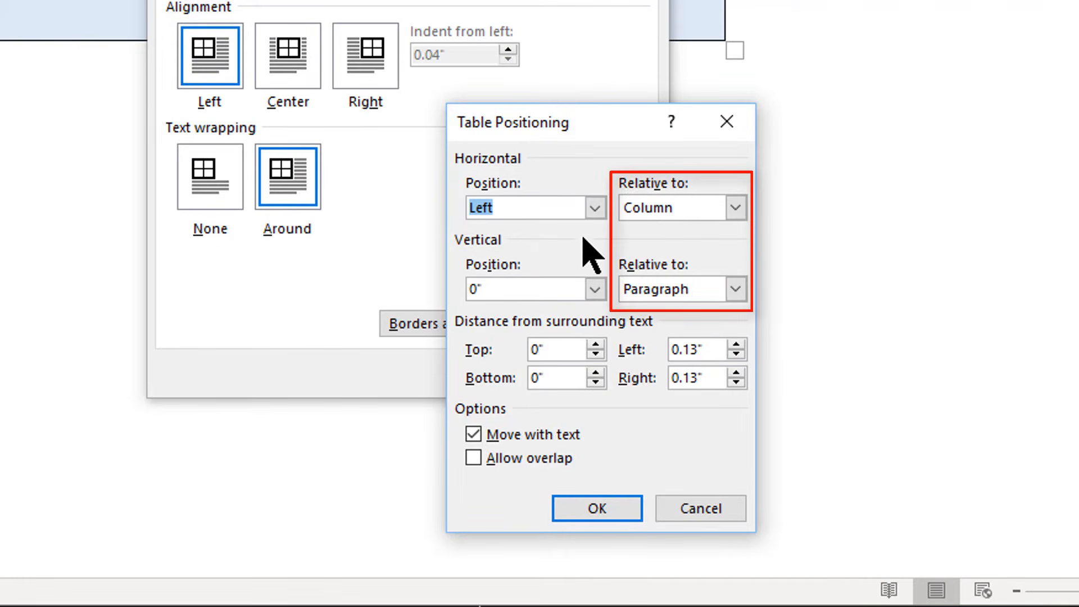
click(736, 208)
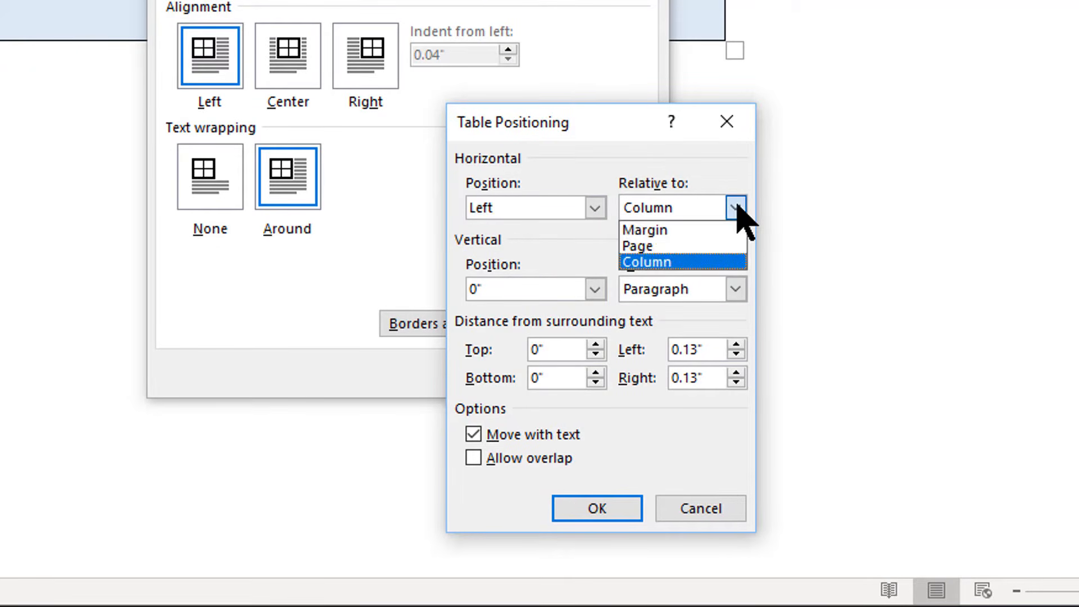
click(681, 247)
click(736, 289)
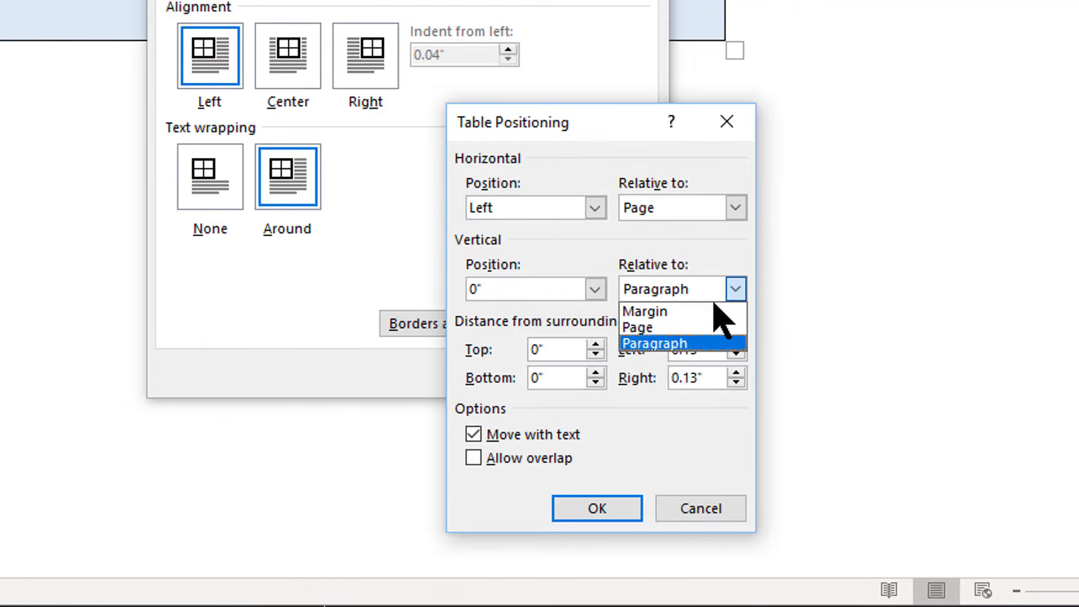
click(713, 327)
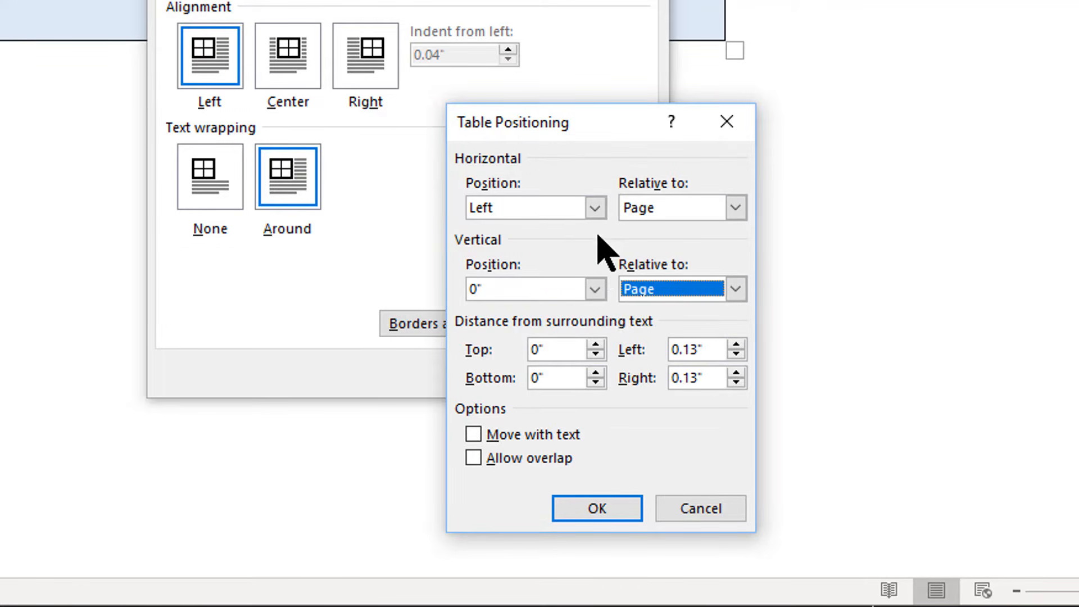
Step: Set the table's horizontal and vertical positions to Center and apply the table properties
click(595, 208)
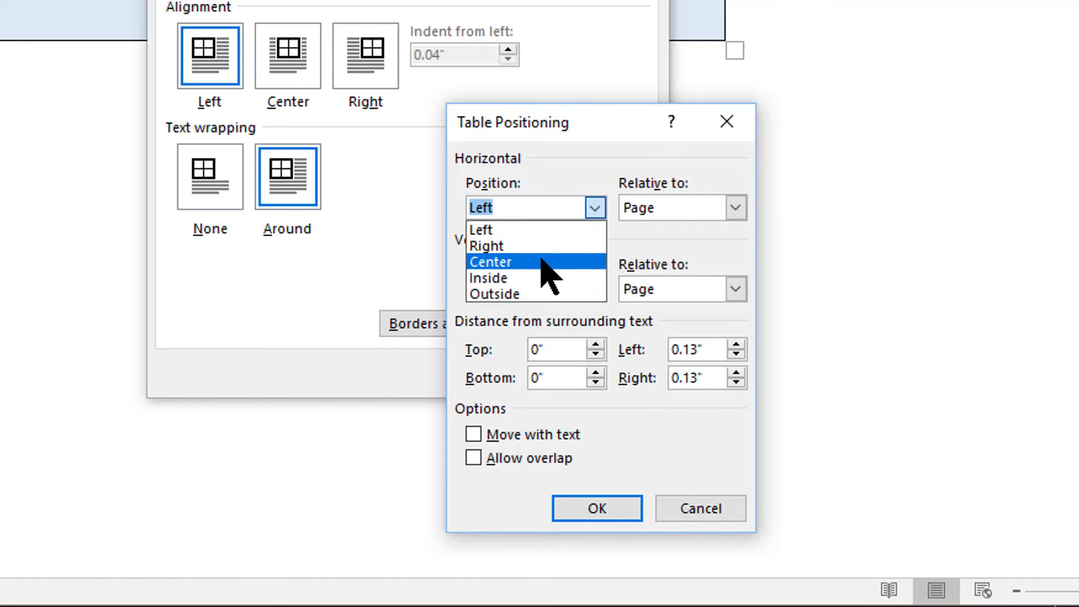
click(543, 262)
click(595, 290)
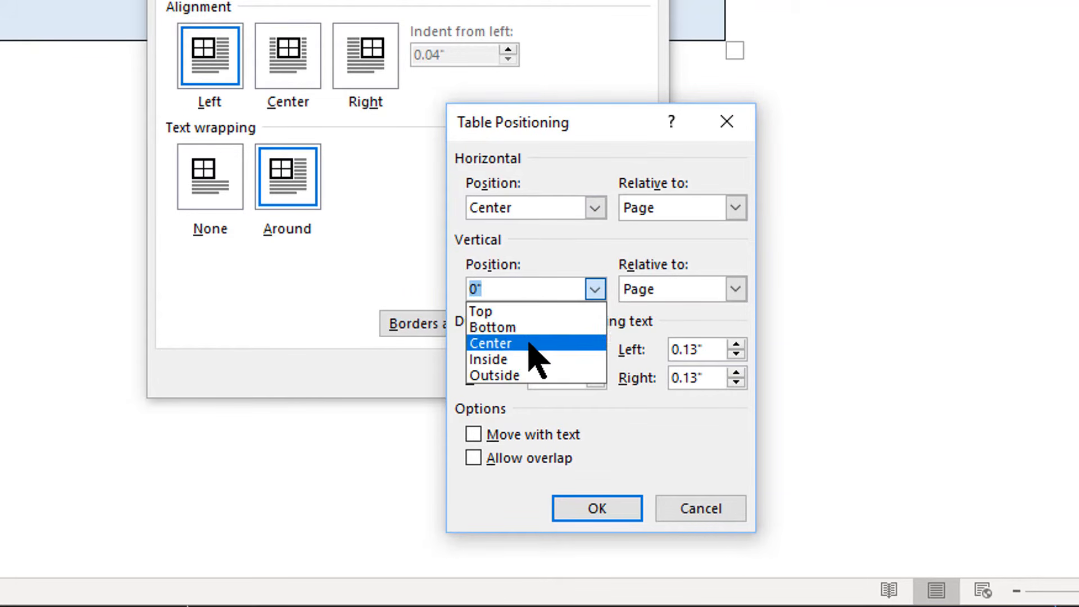
click(532, 344)
click(584, 509)
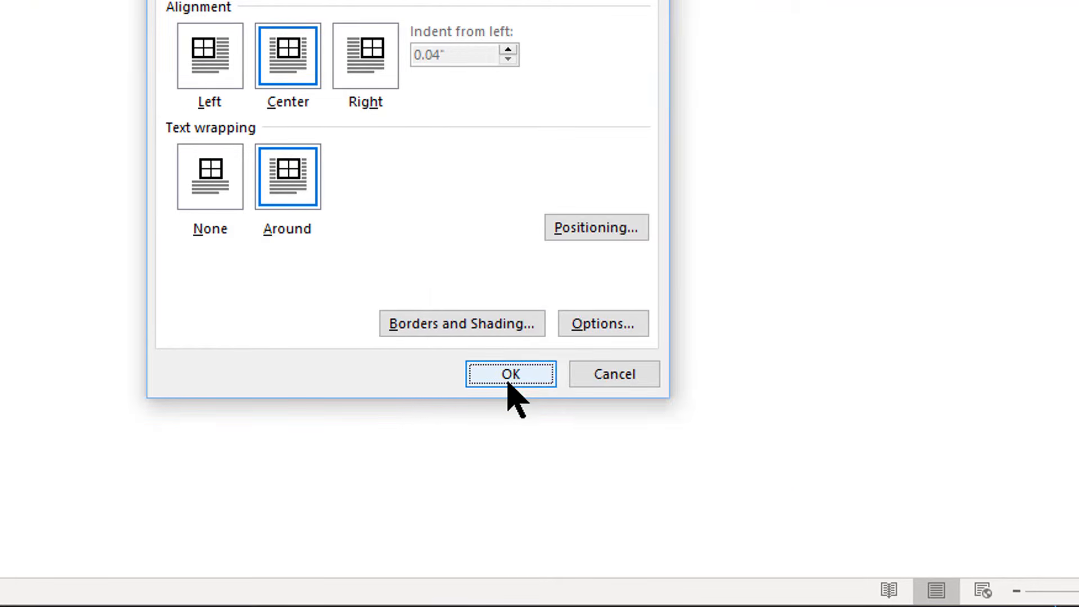
click(511, 373)
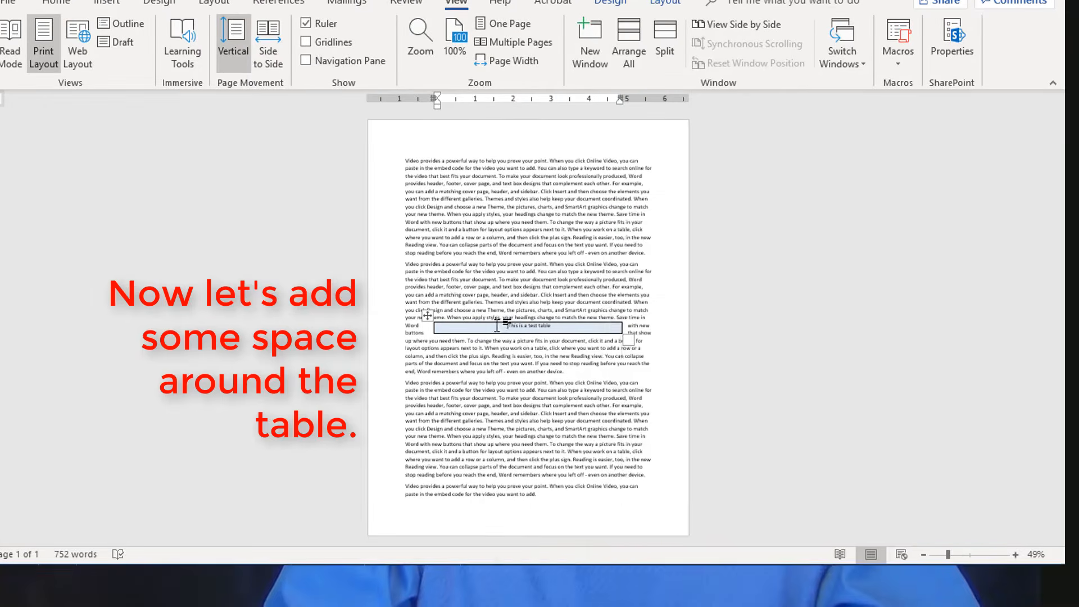
Step: Set the test table's distance from surrounding text to 0.27 inches top and bottom, 0.3 inches left and 0.2 inches right
right_click(510, 366)
click(540, 577)
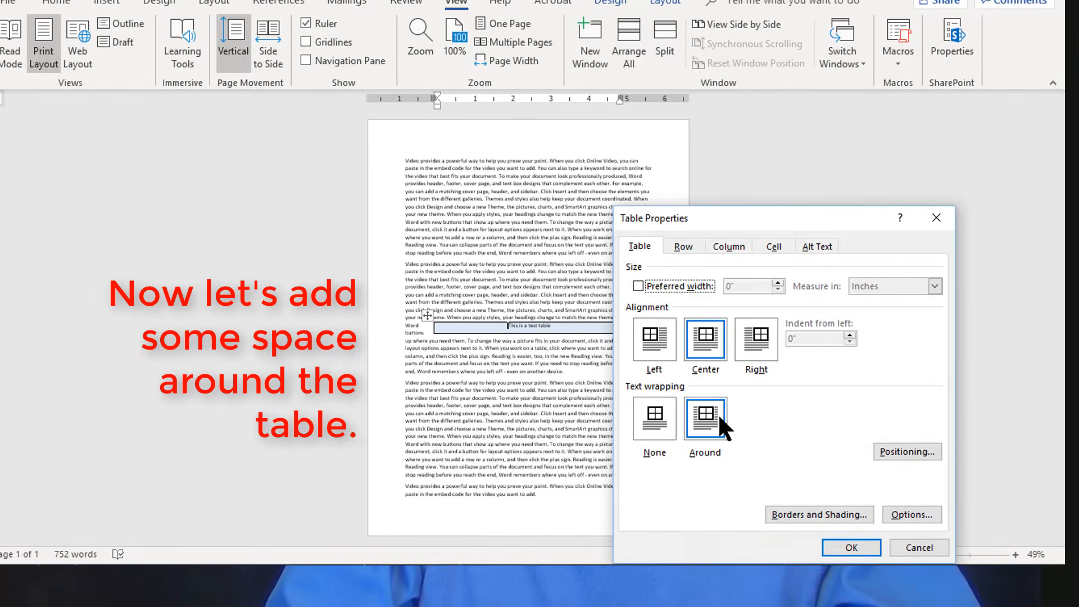
click(894, 451)
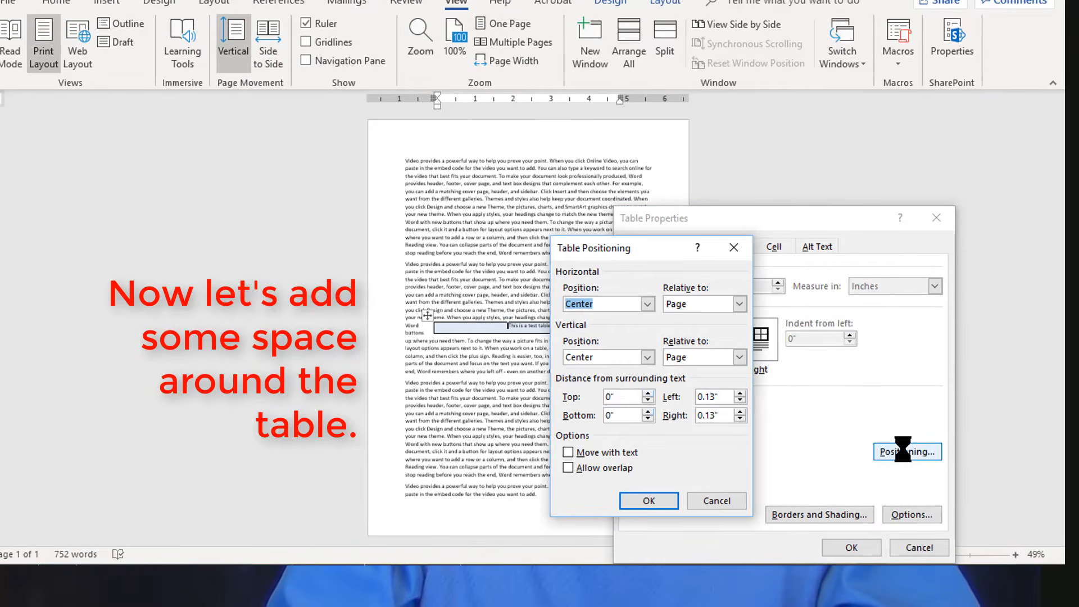
click(648, 393)
click(648, 400)
click(649, 412)
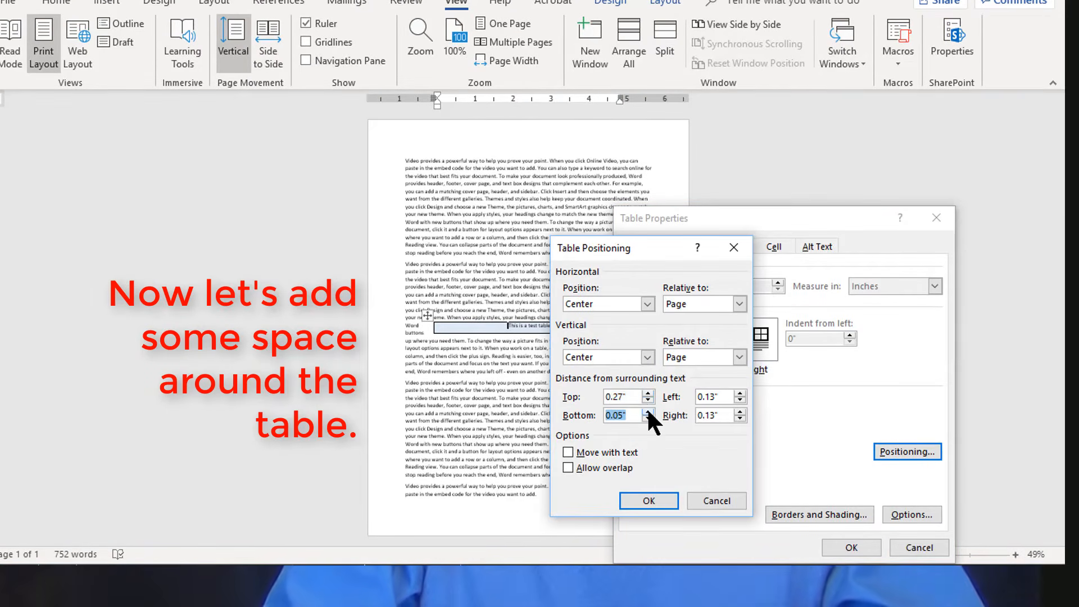
click(648, 412)
click(739, 393)
click(740, 412)
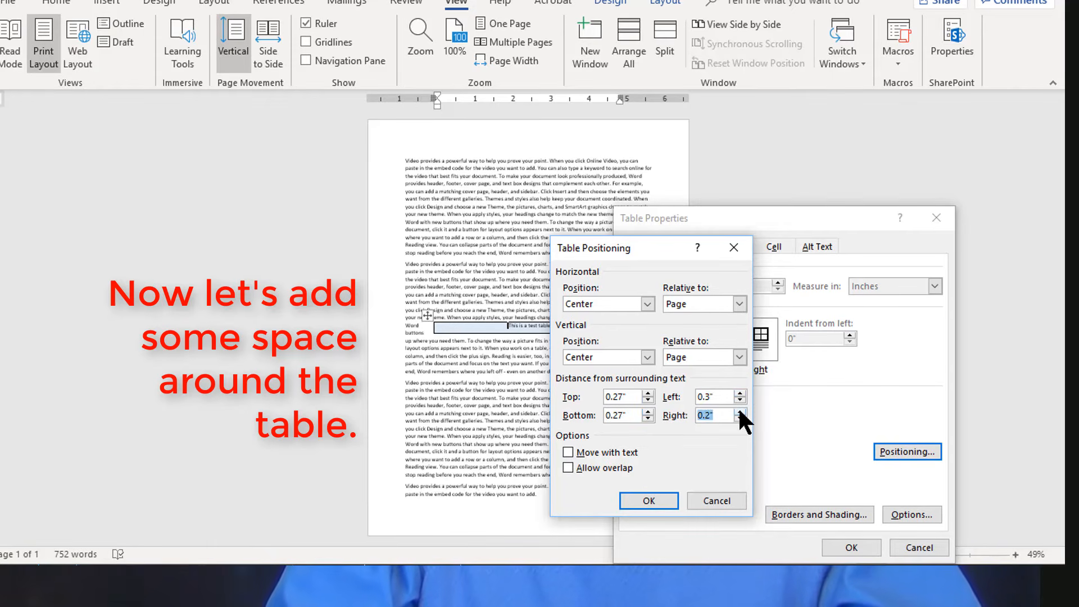
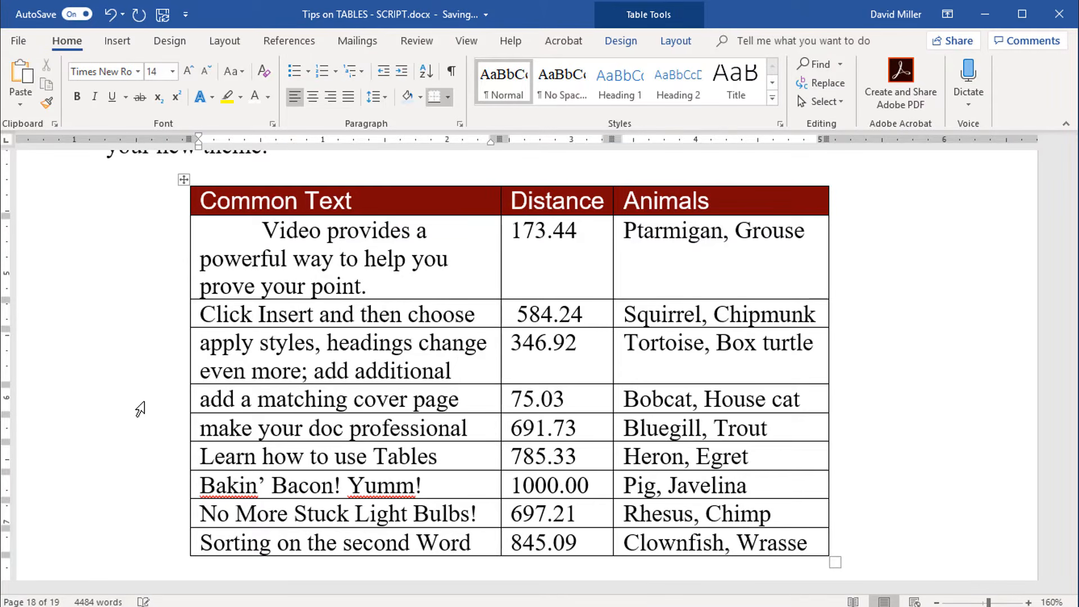
Step: Add "TEXT TO THIS BOX!!" to the end of the Common Text cell starting with "apply styles, headings change"
text(TEX)
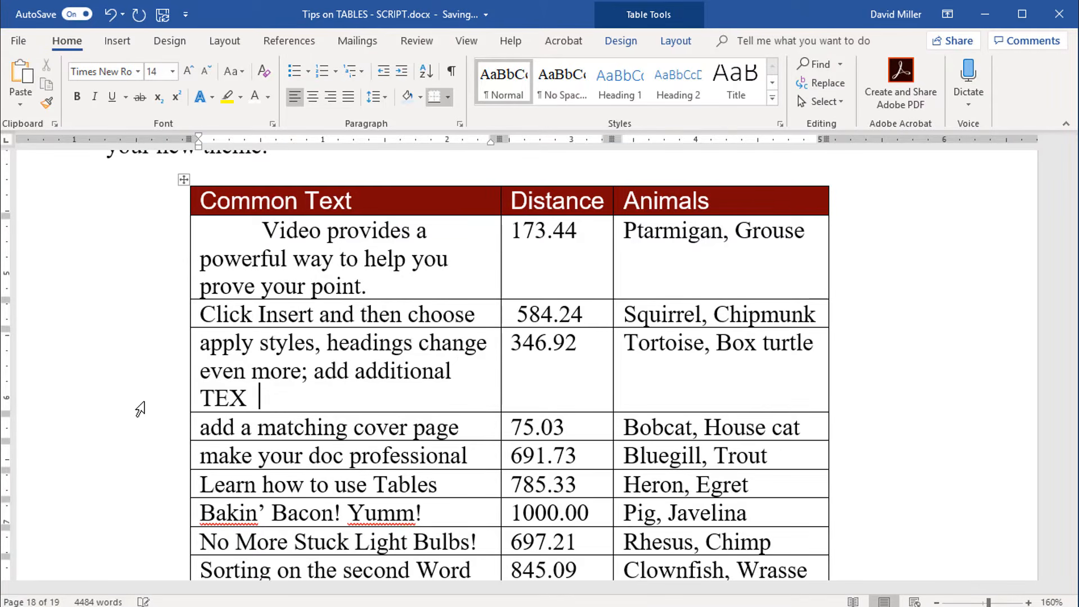
text(T TO THIS BOX!!)
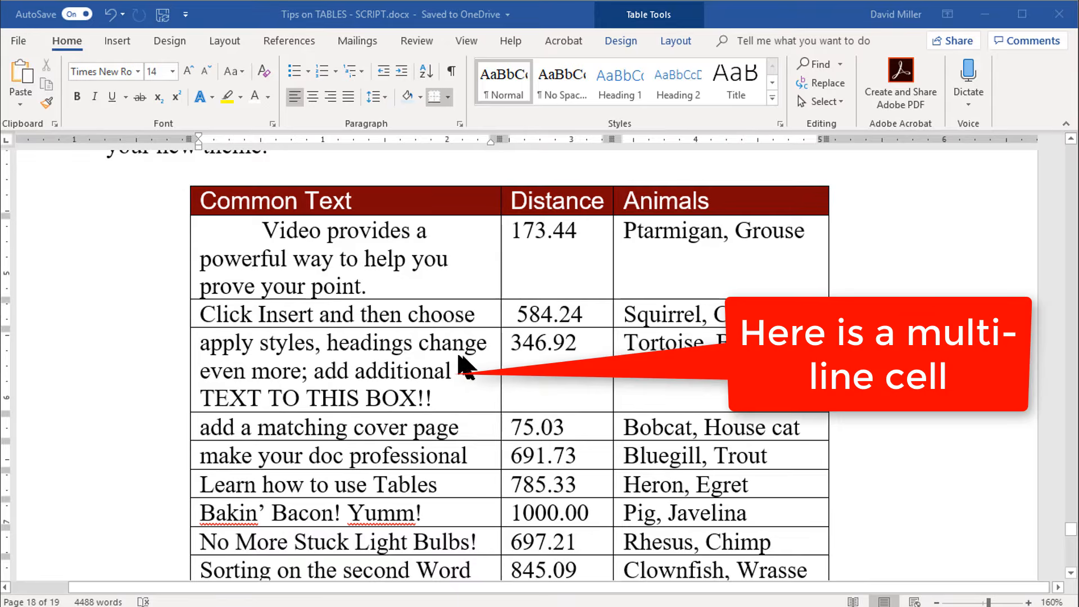
Step: Turn off Wrap text in the cell options of the multi-line "apply styles" cell and apply the cell properties
right_click(443, 371)
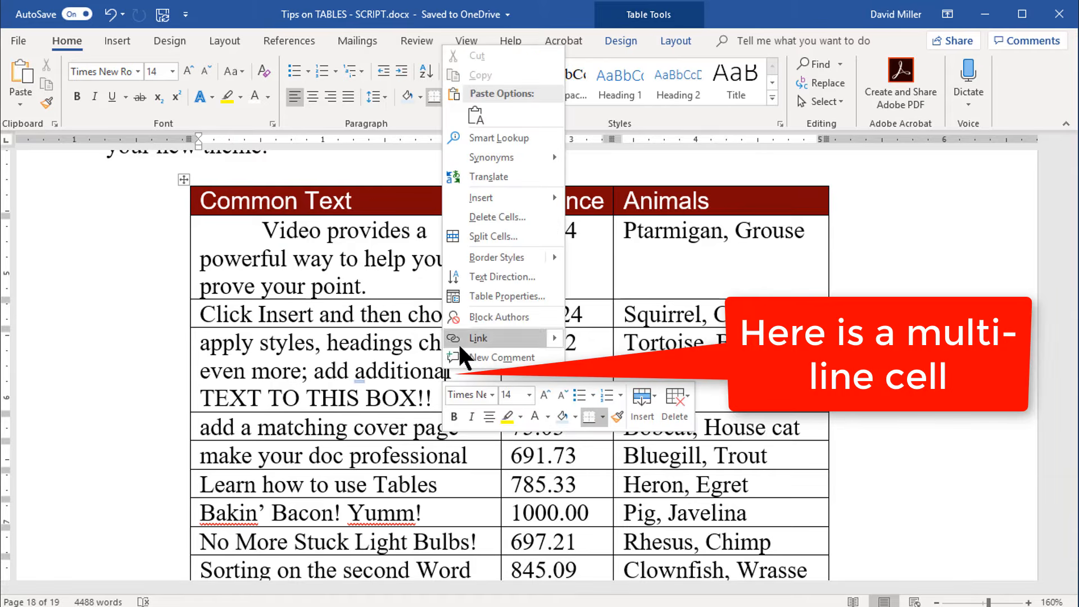
click(476, 289)
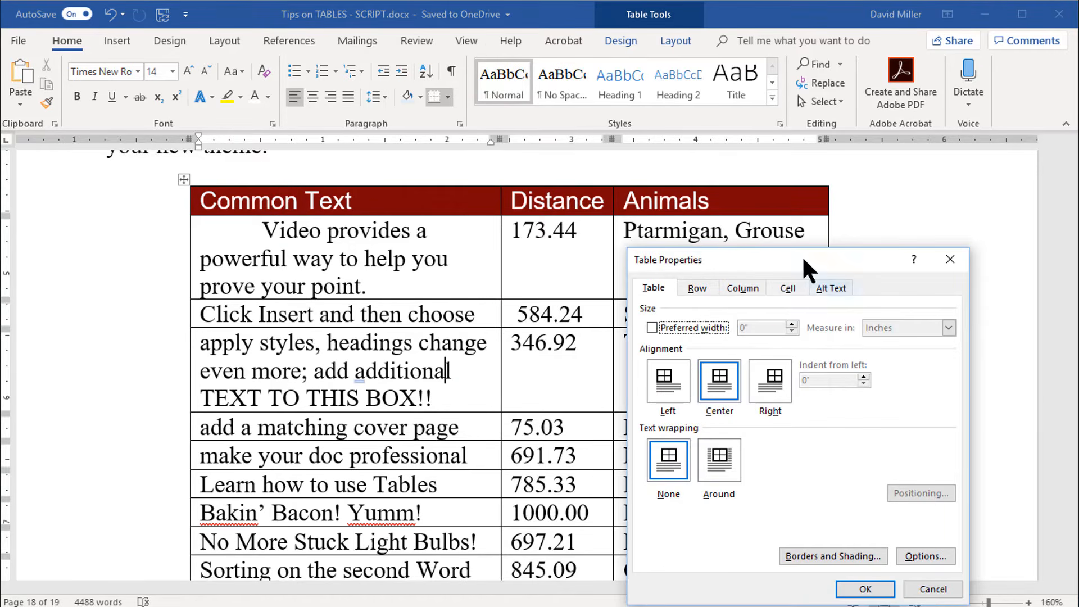
drag(802, 255, 678, 181)
click(661, 209)
click(791, 484)
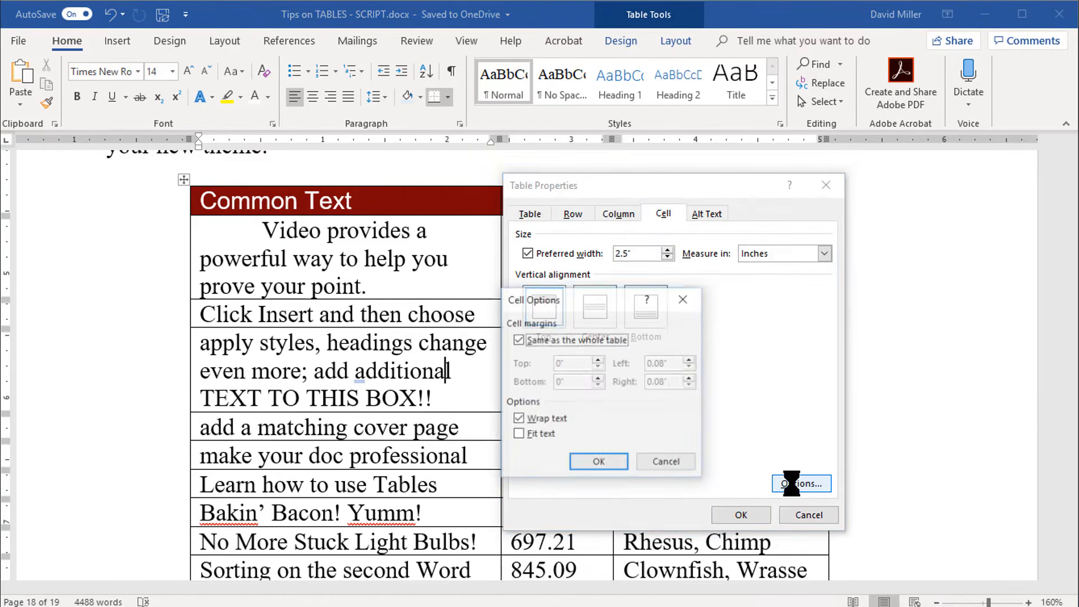
click(518, 419)
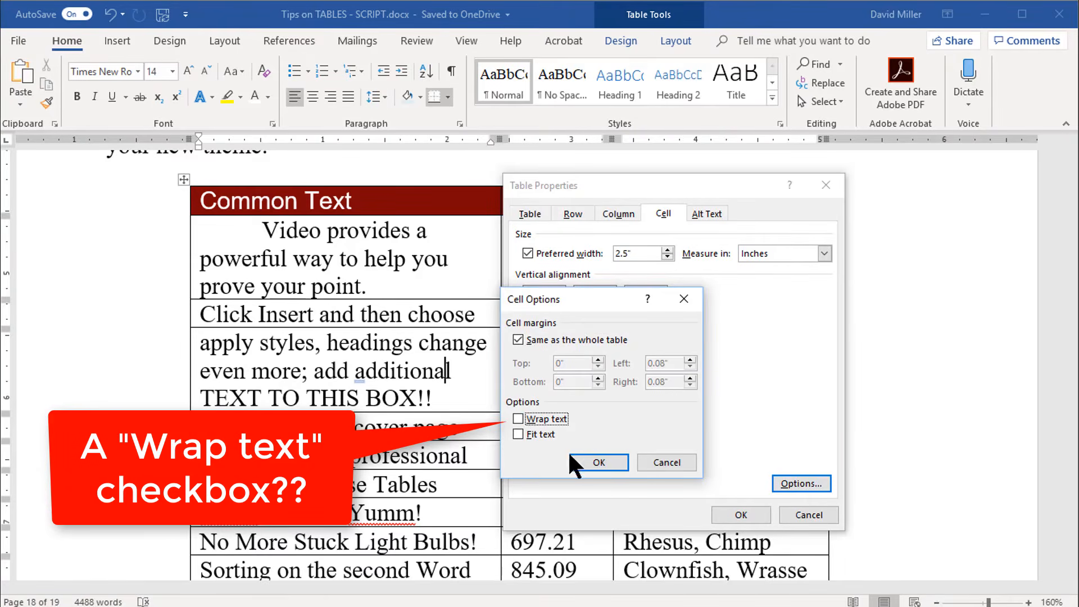
click(611, 461)
click(756, 514)
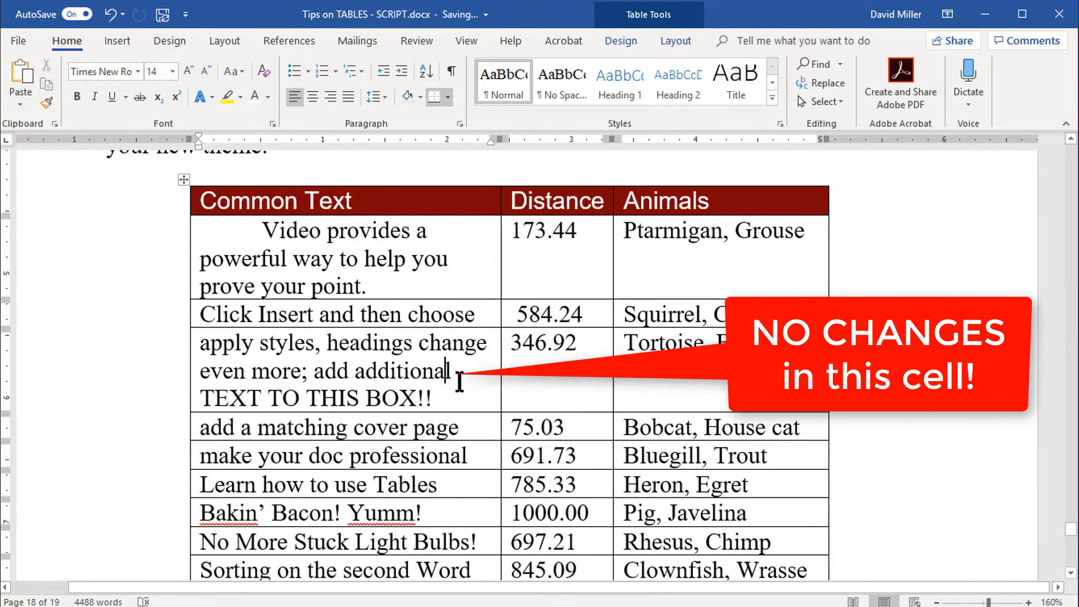
Step: Toggle the Wrap text option of the "apply styles" cell again, apply it, and undo the last change
right_click(460, 383)
click(504, 307)
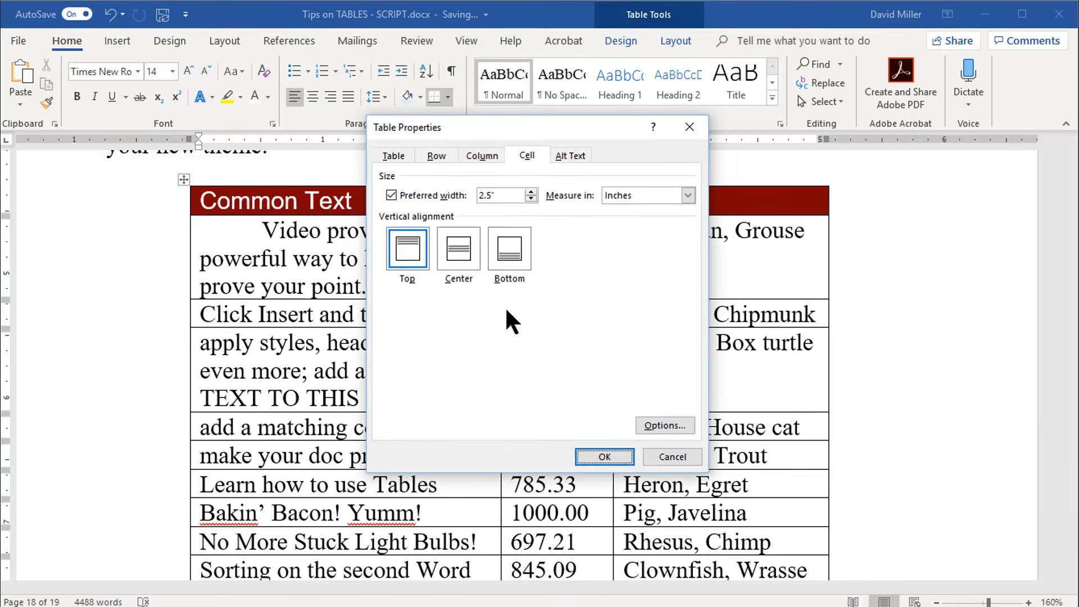
click(674, 425)
click(518, 419)
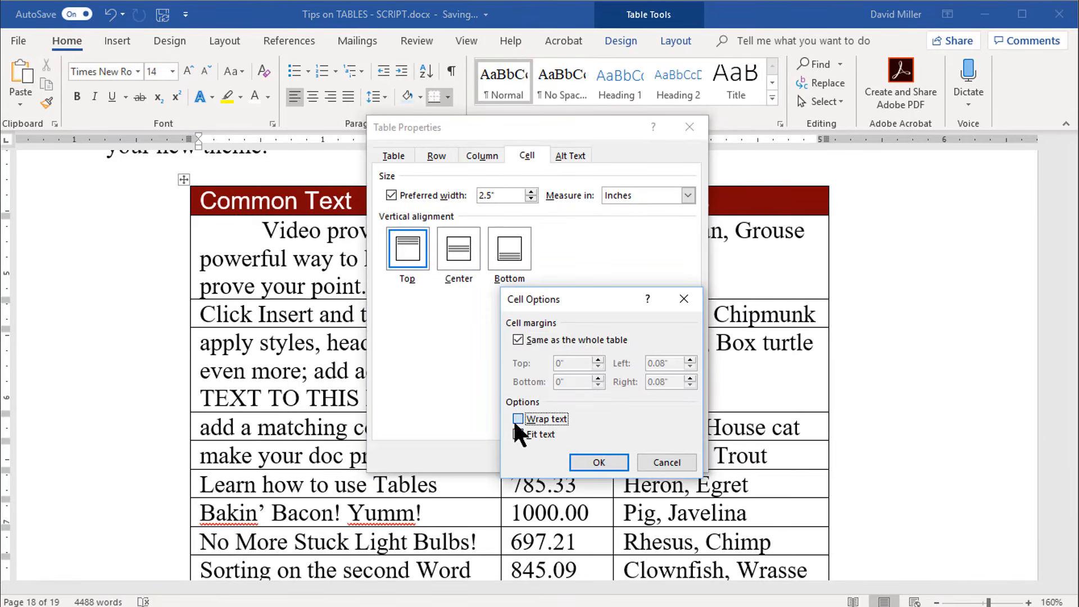
click(601, 459)
click(604, 456)
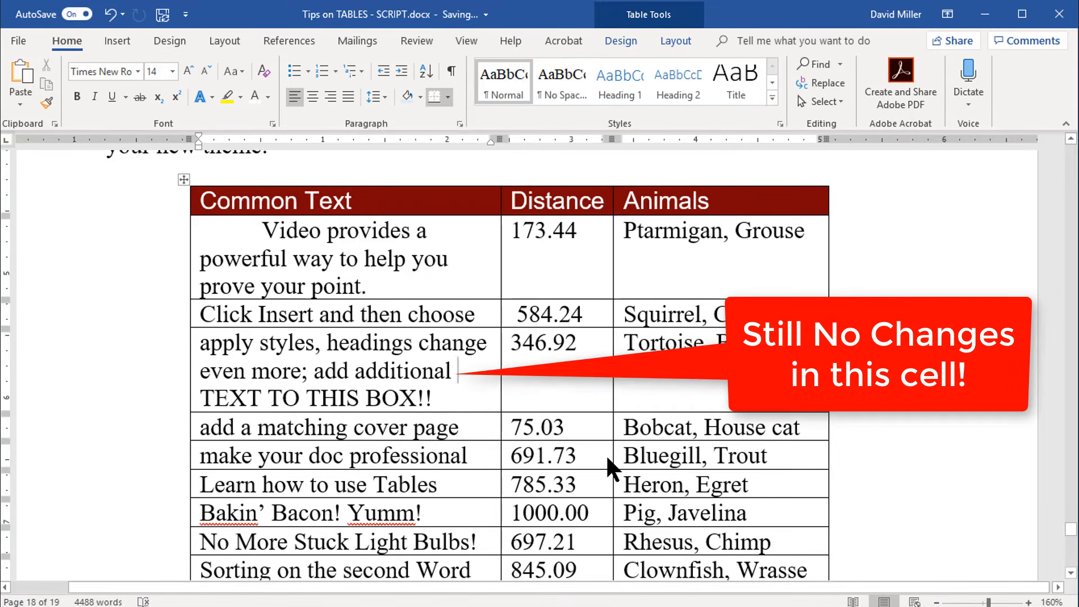
key(ctrl+z)
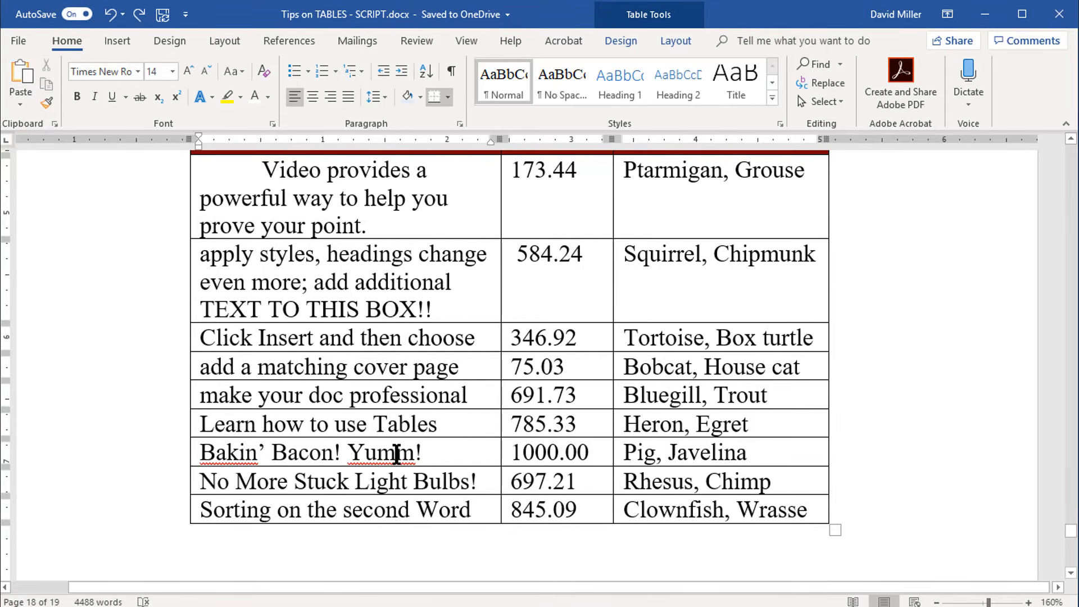
drag(431, 306, 193, 285)
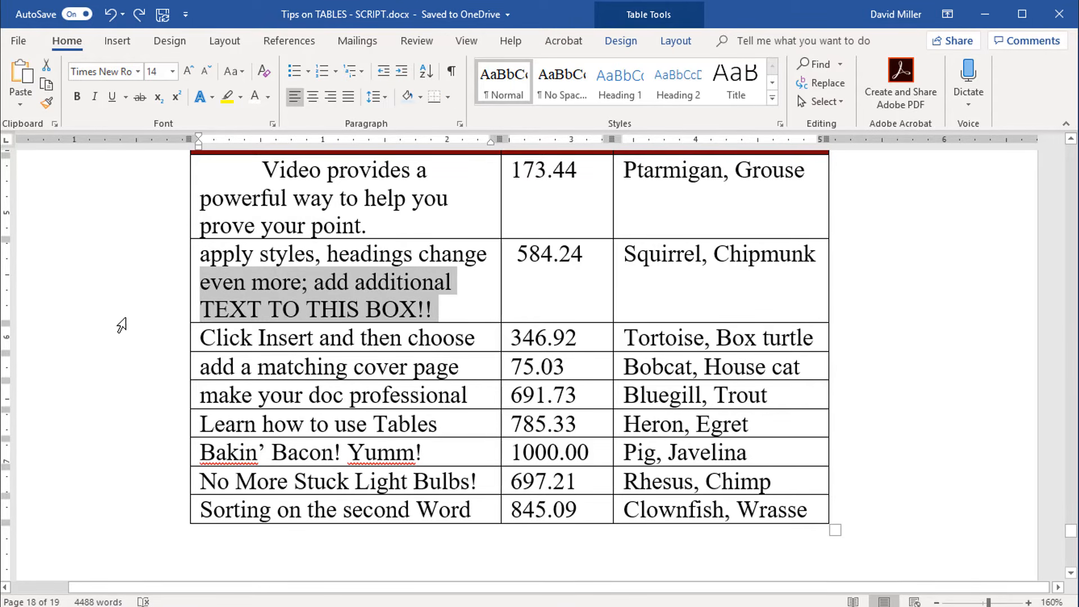
click(140, 279)
click(375, 368)
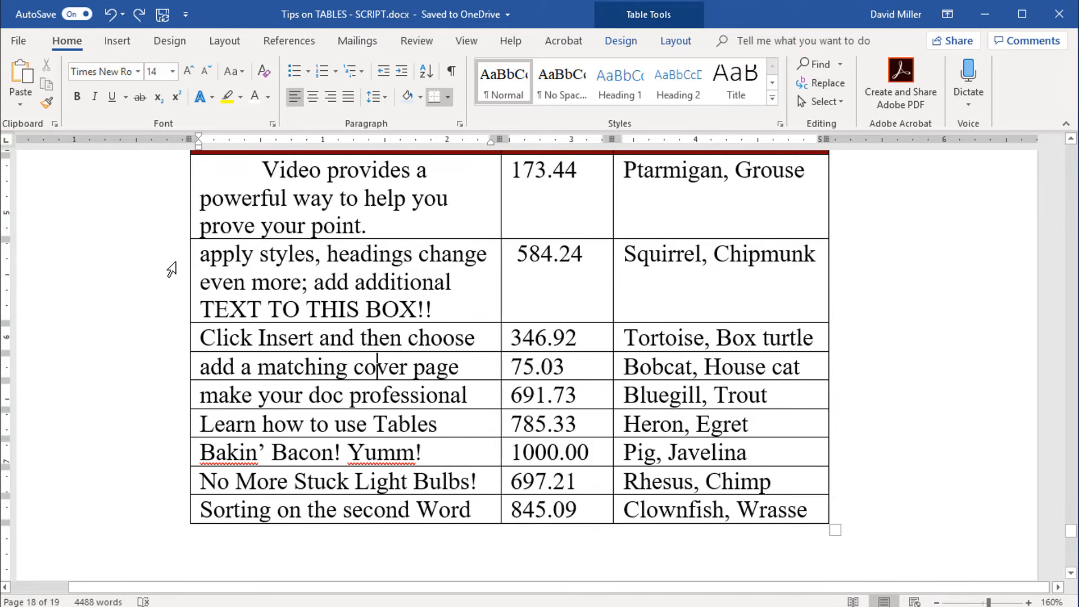
Step: Set the height of the table row starting with "apply styles" to exactly 0.24 inches
click(170, 271)
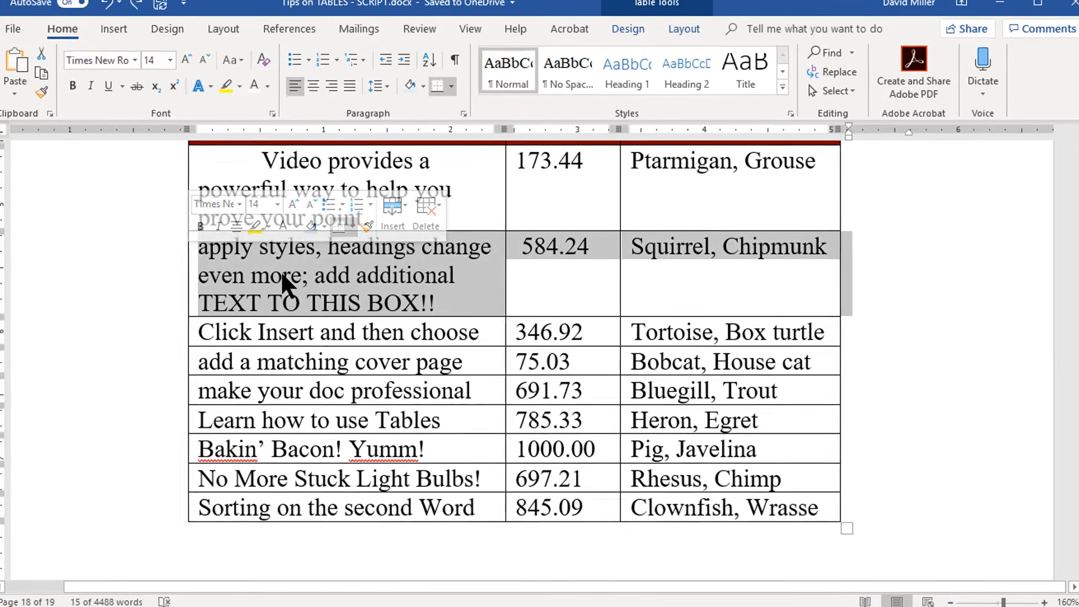
right_click(281, 272)
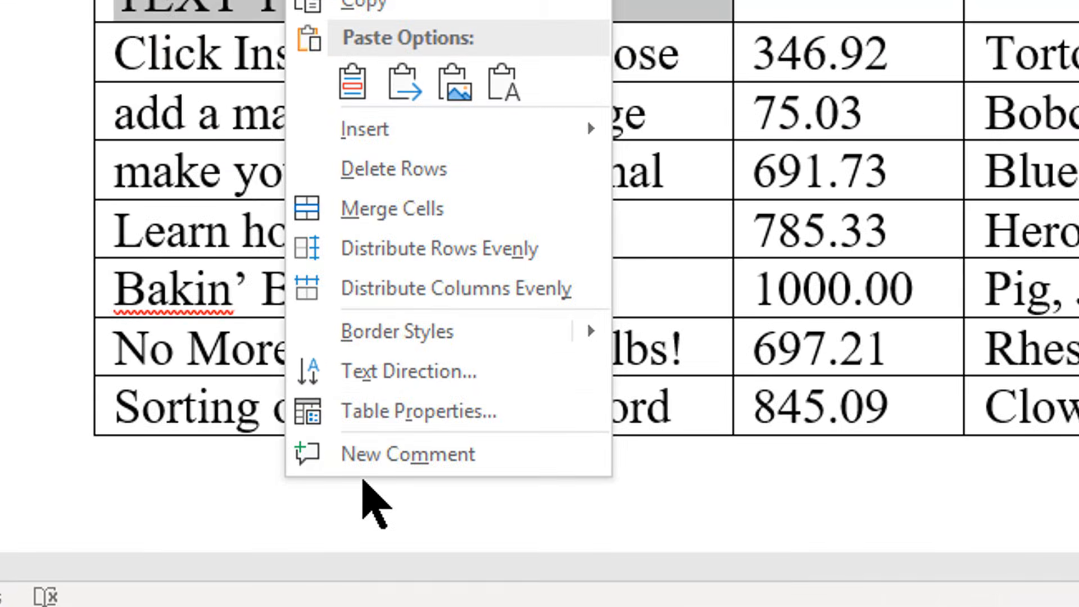
click(326, 450)
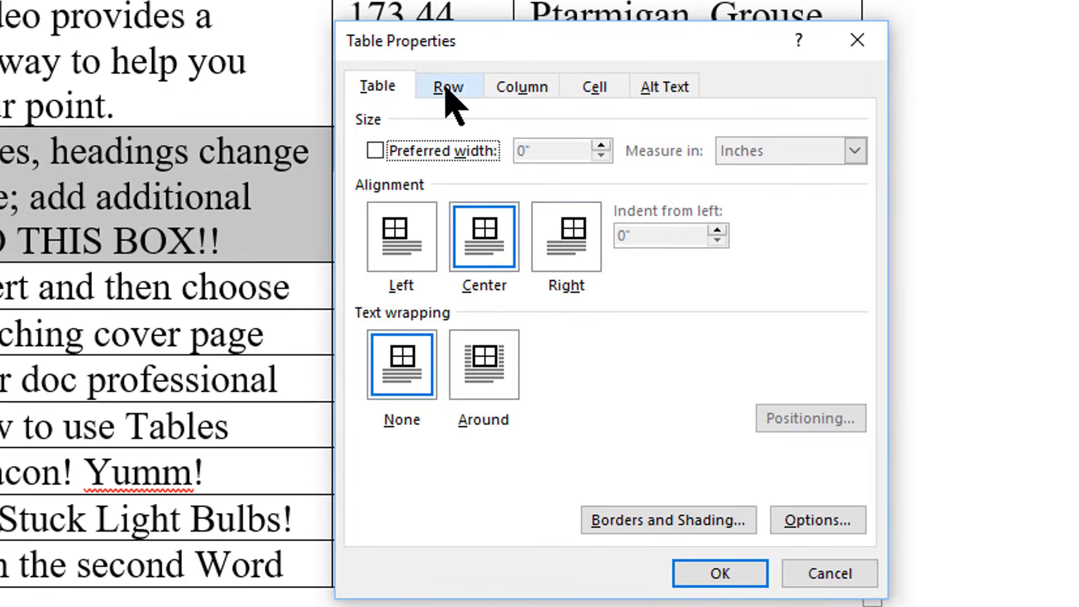
click(447, 89)
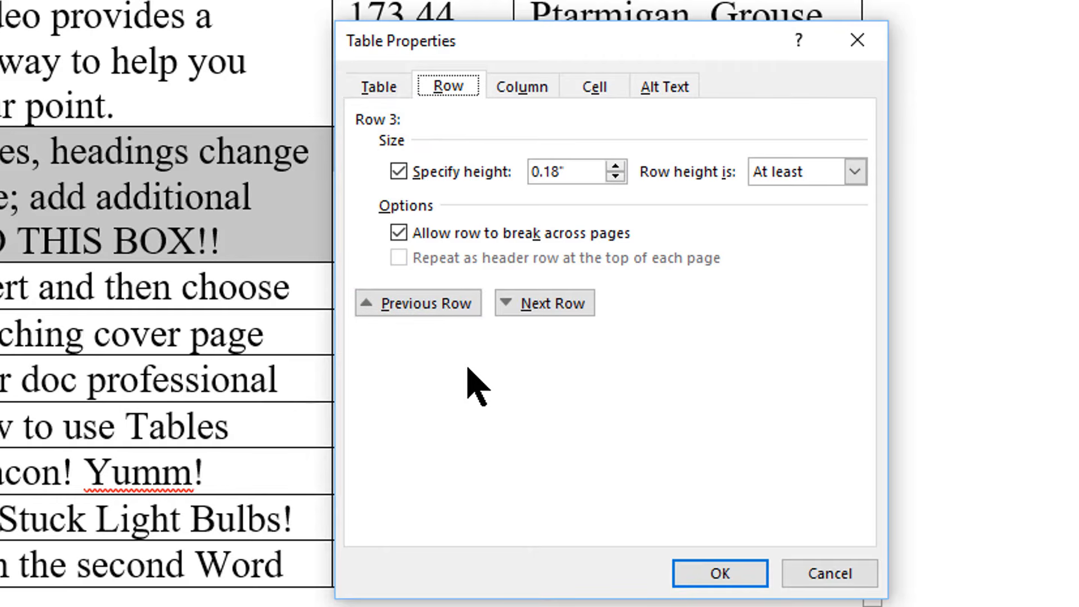
click(853, 173)
click(819, 214)
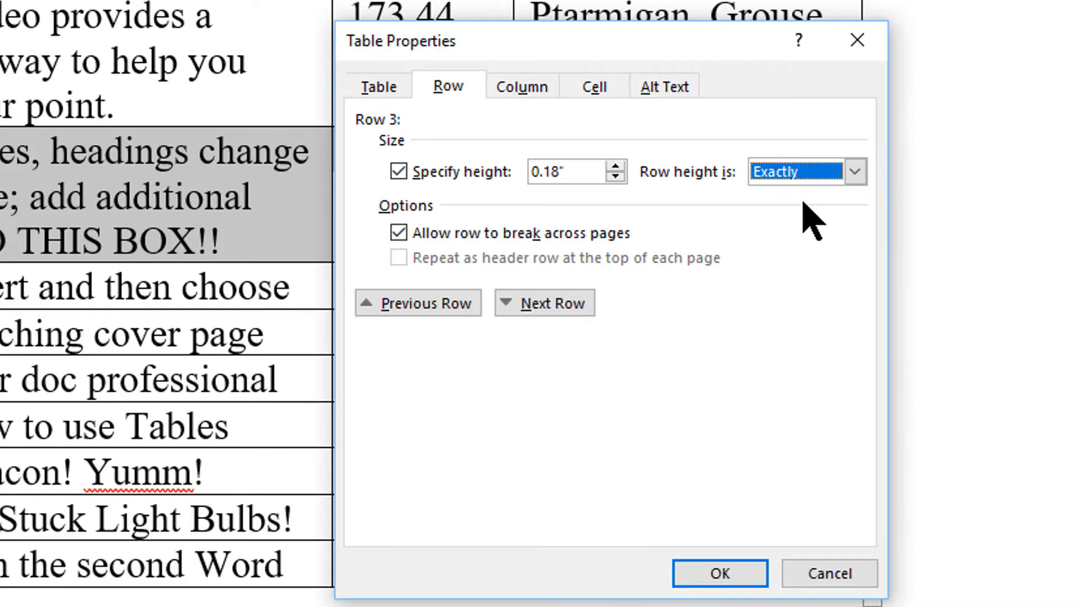
click(556, 171)
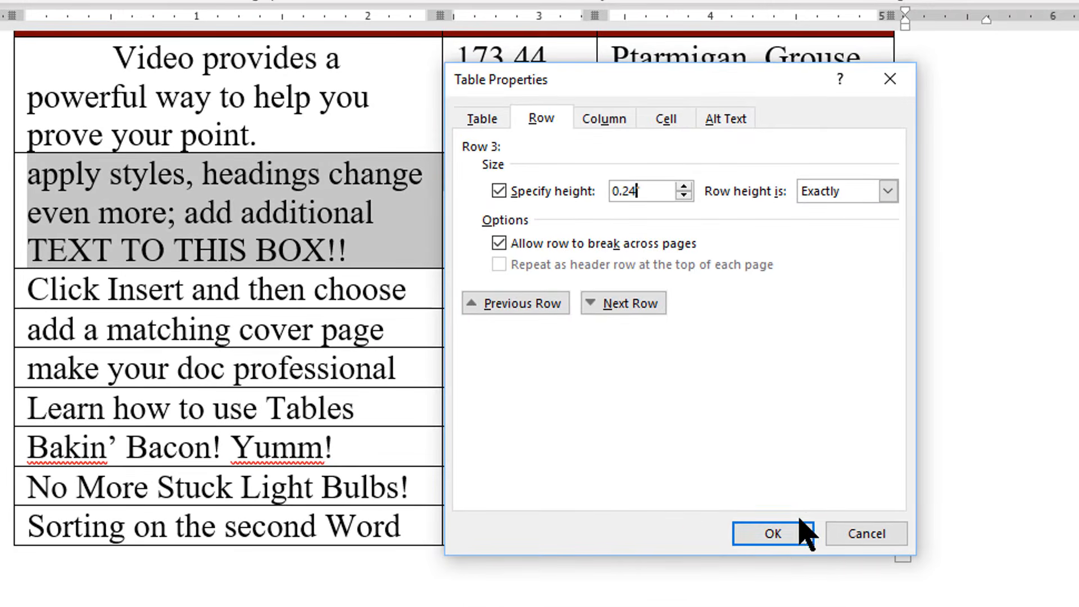
click(805, 533)
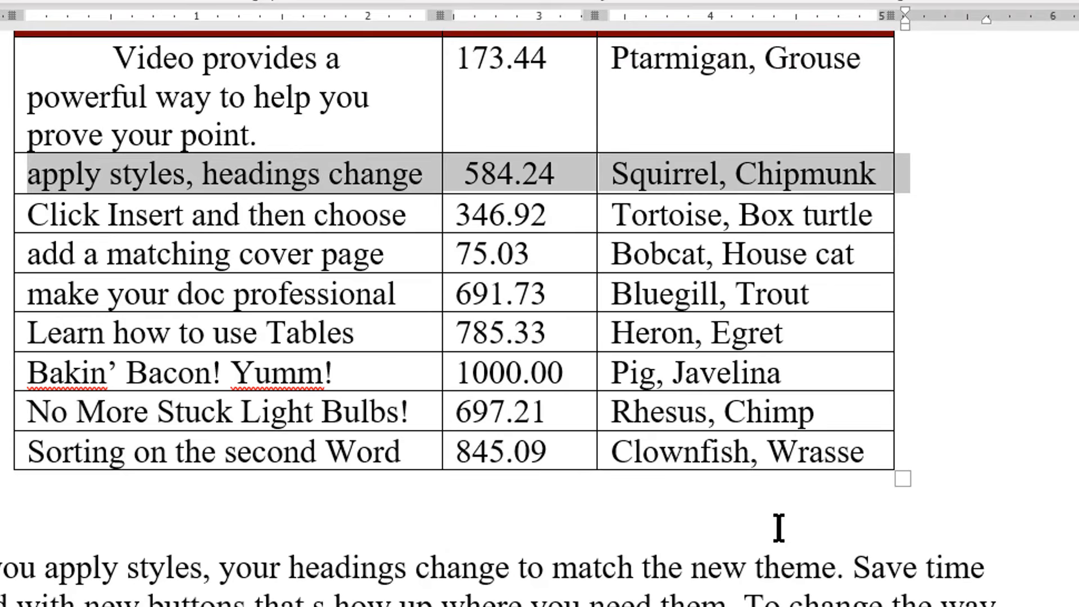
Step: Delete characters one after another from the start of the text in the fixed-height row's Common Text cell
click(217, 172)
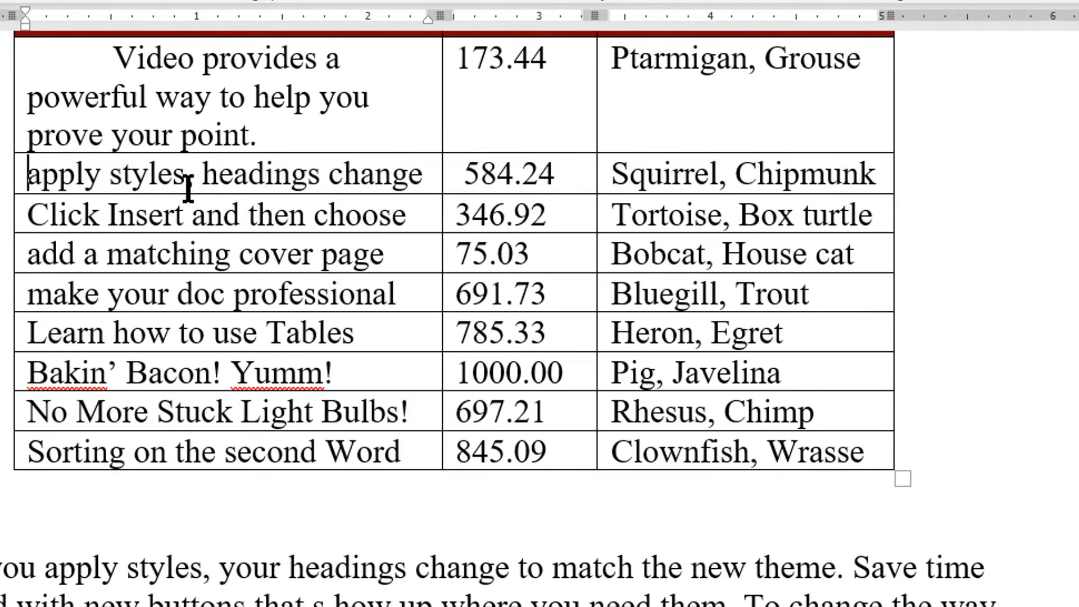
key(Delete)
key(Delete)
key(Delete)
key(Delete)
key(Delete)
key(Delete)
key(Delete)
key(Delete)
key(Delete)
key(Delete)
key(Delete)
key(Delete)
key(Delete)
key(Delete)
key(Delete)
key(Delete)
key(Delete)
key(Delete)
key(Delete)
key(Delete)
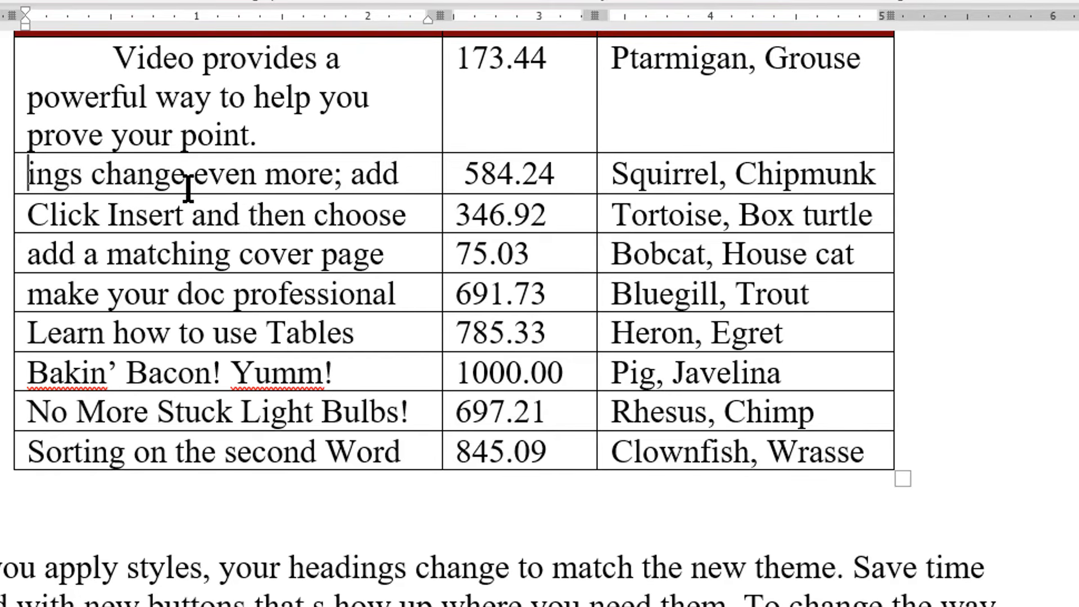
key(Delete)
key(Delete)
key(Delete)
key(Delete)
key(Delete)
key(Delete)
key(Delete)
key(Delete)
key(Delete)
key(Delete)
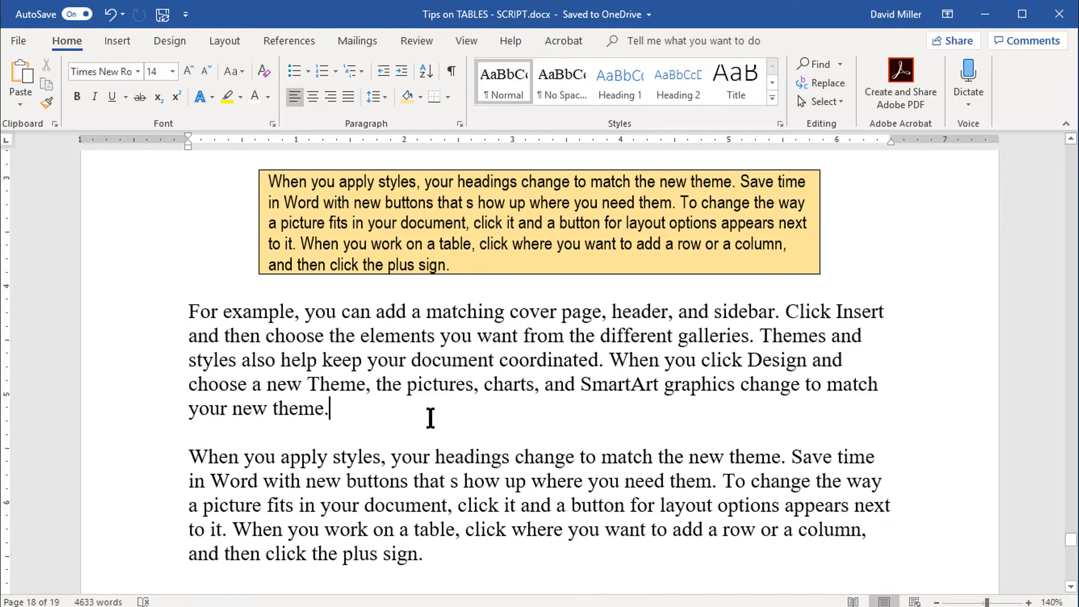
Step: Open the cell options of the yellow single-cell table and stop its cell margins from matching the whole table
right_click(382, 241)
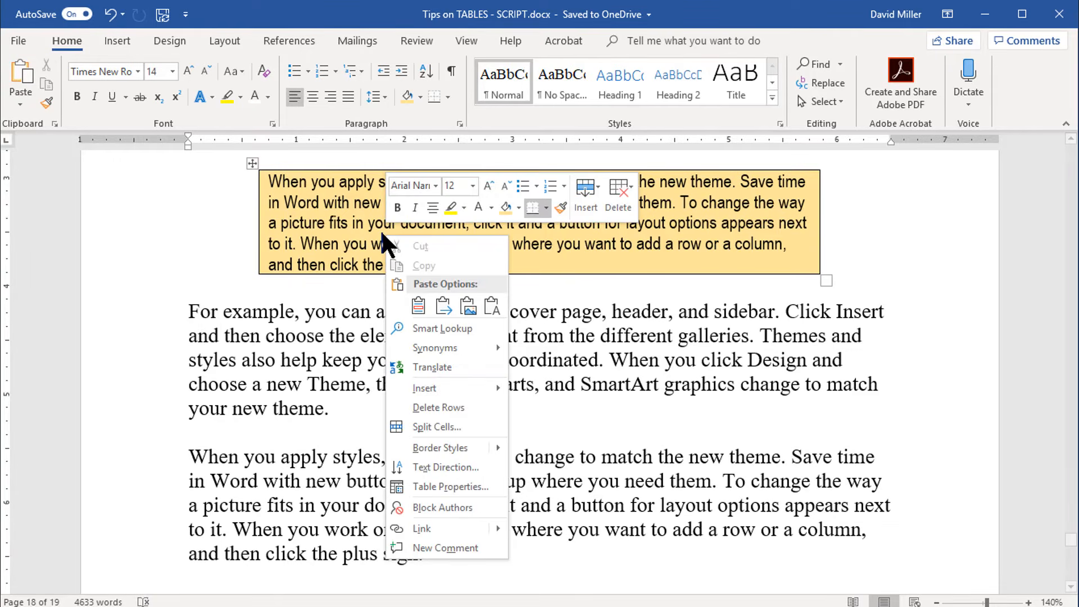
click(443, 487)
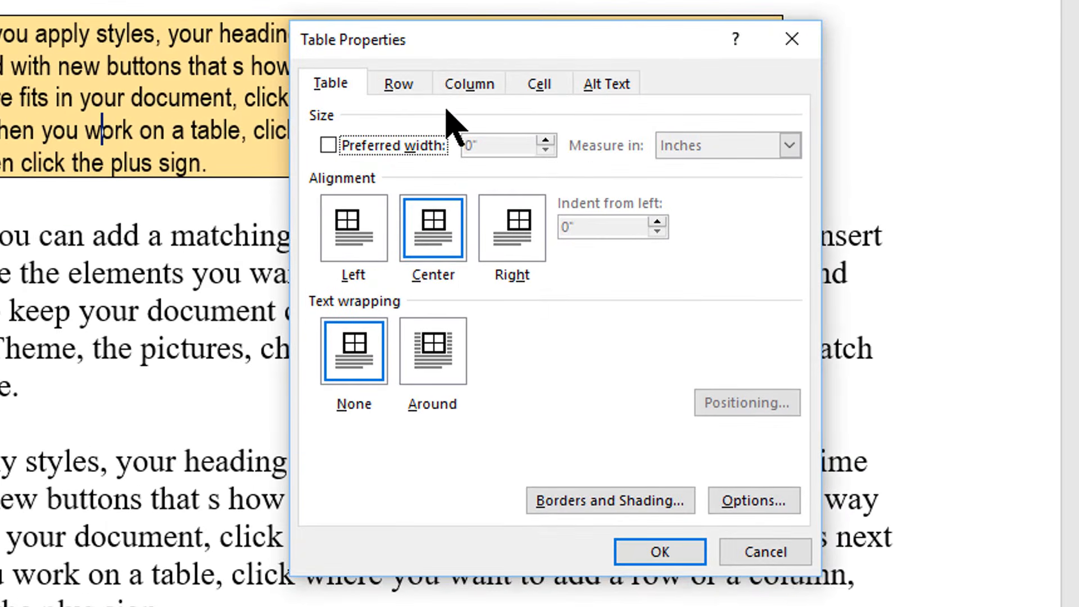
click(539, 84)
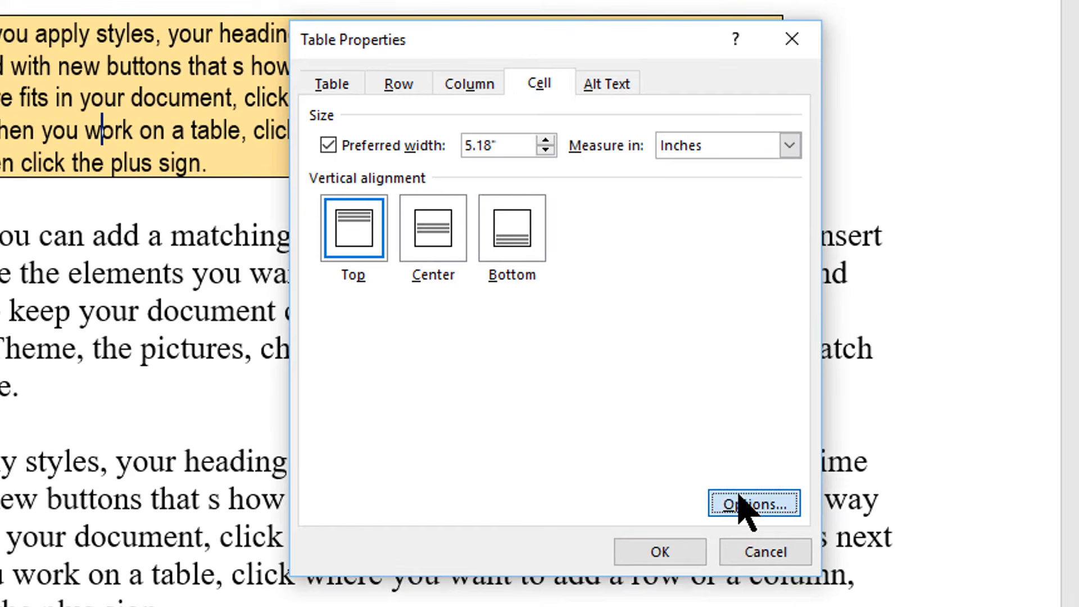
click(740, 505)
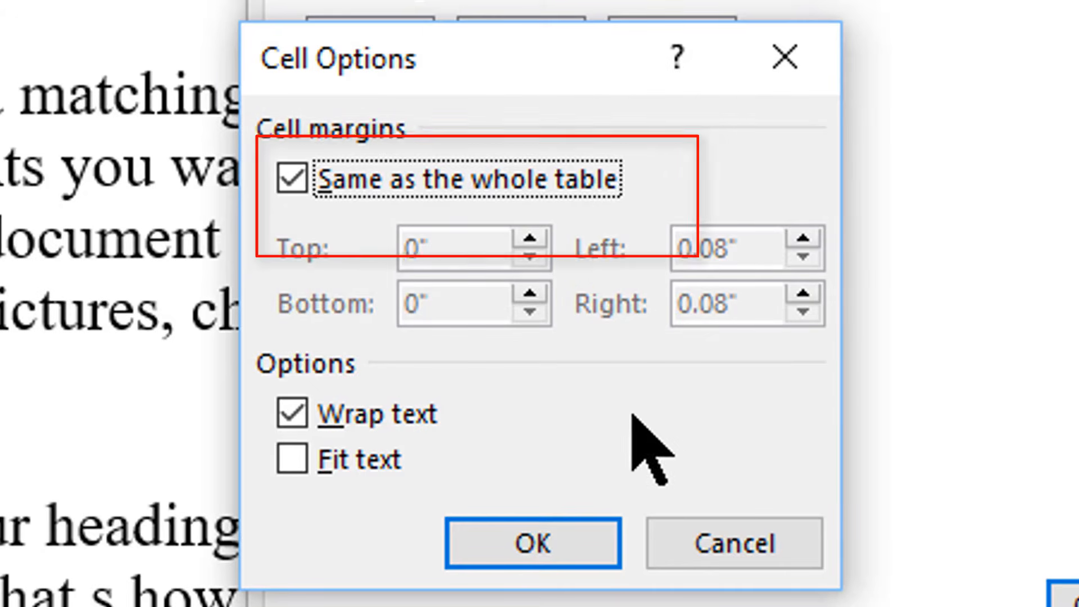
click(289, 180)
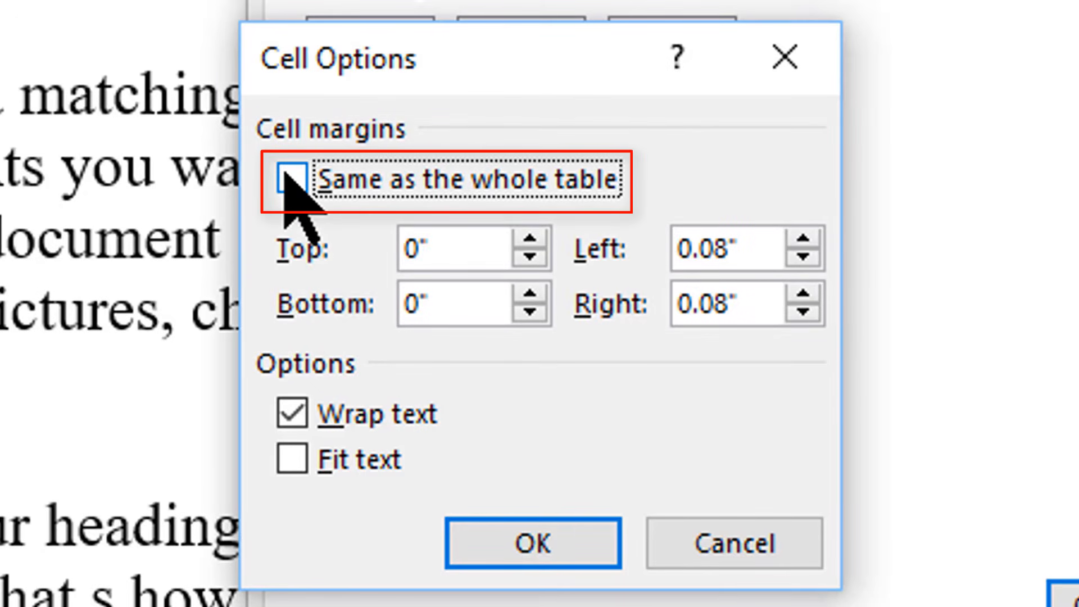
Step: Set the yellow cell's top, bottom, left and right margins to 0.2 inches and apply the cell properties
click(447, 248)
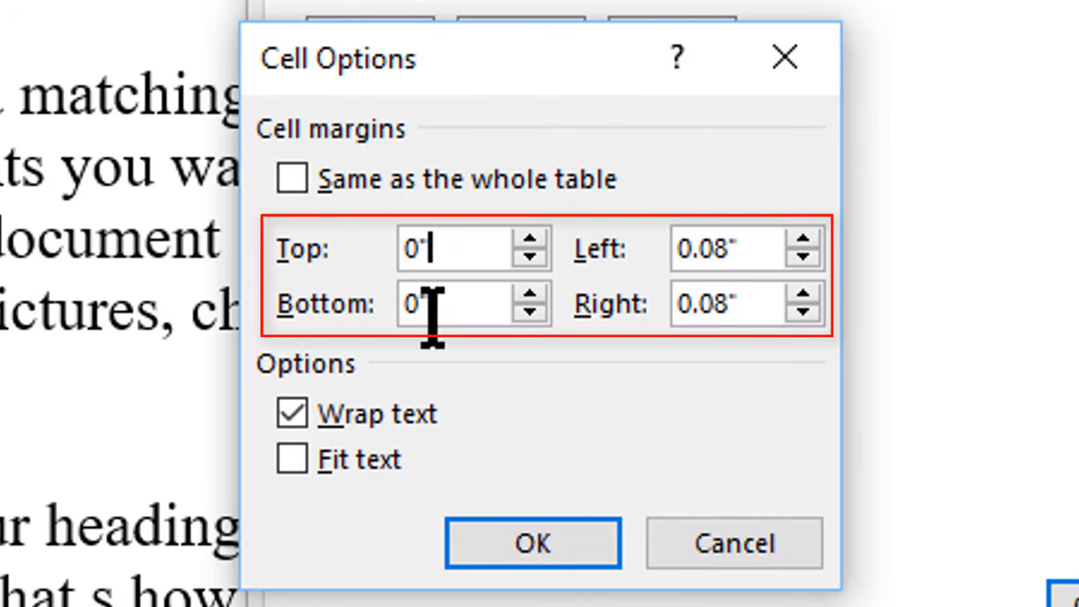
key(BackSpace)
key(BackSpace)
text(.2)
key(Tab)
text(.2)
key(Tab)
text(.2)
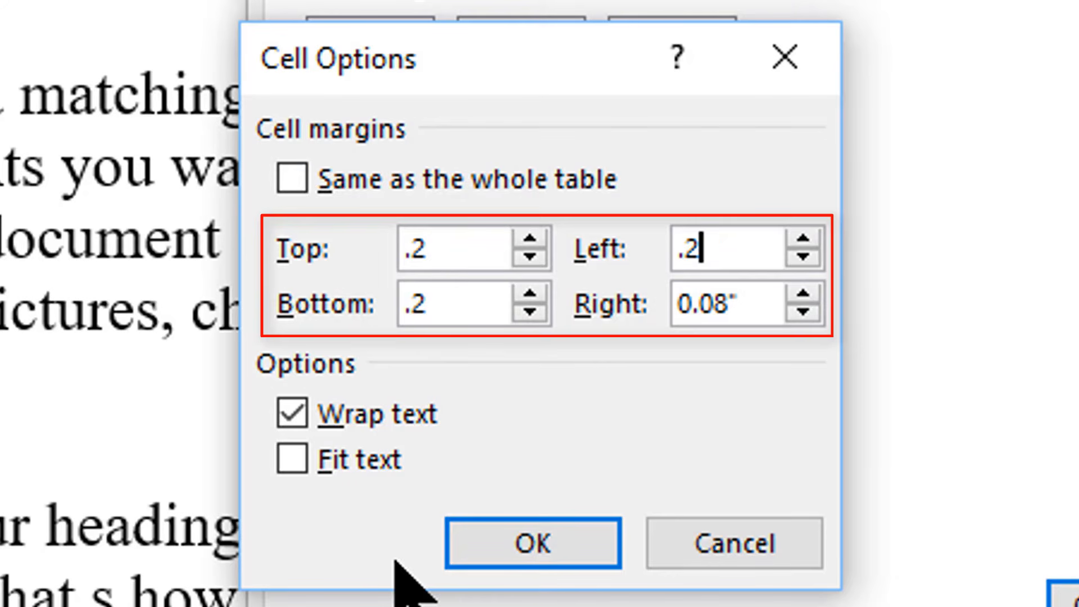
key(Tab)
text(.2)
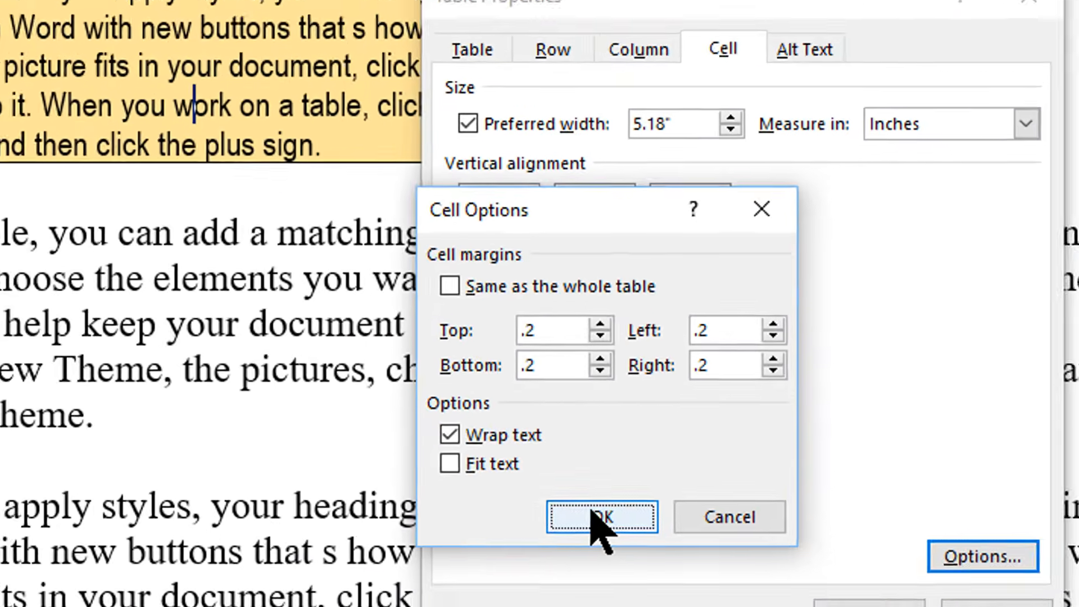
click(512, 534)
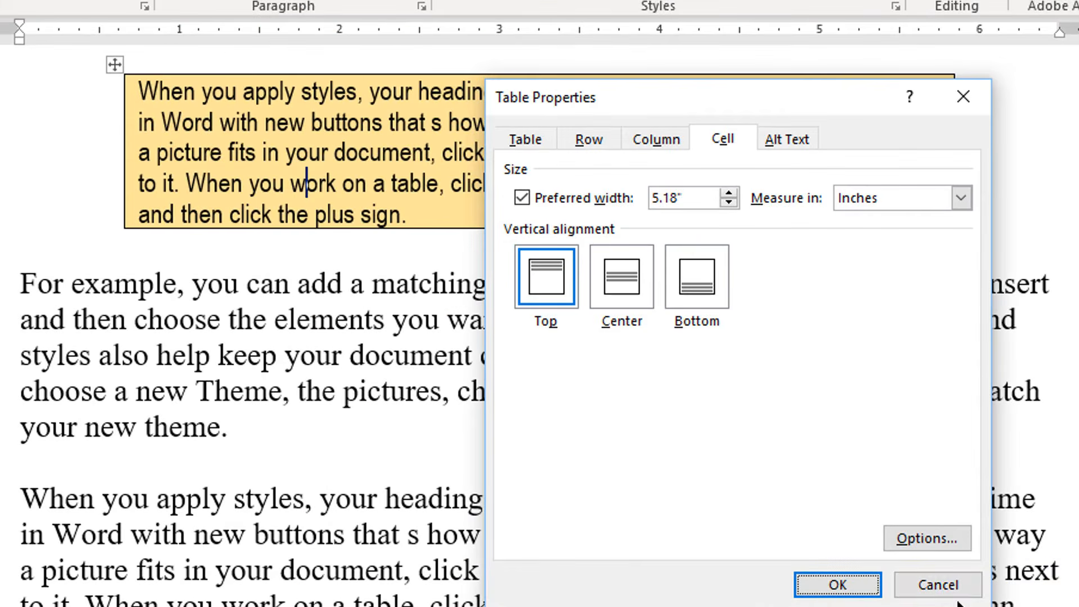
click(854, 586)
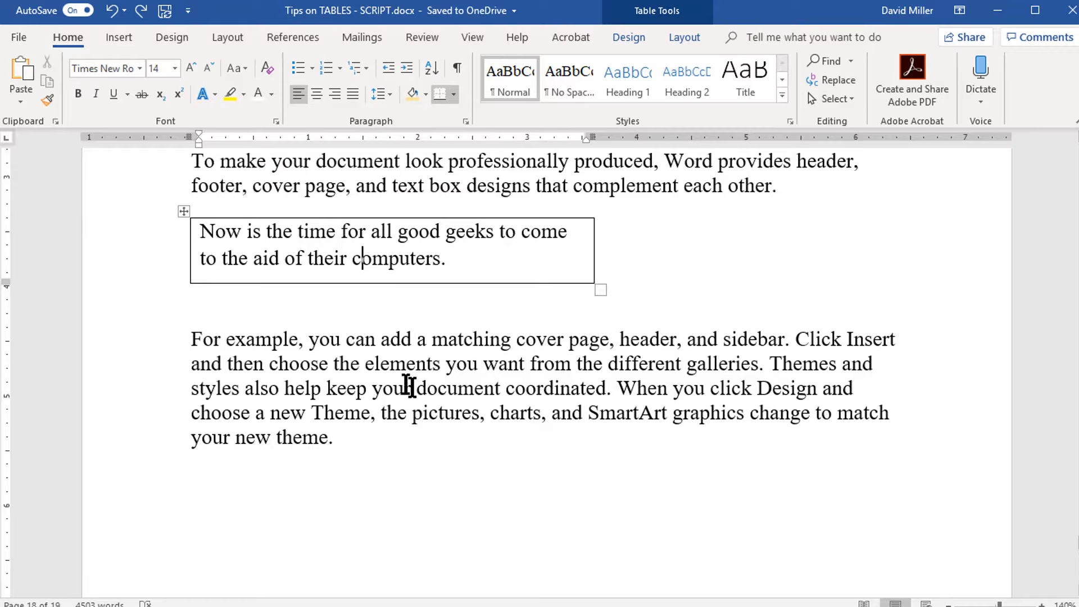
Step: Turn on Fit text in the cell options of the table containing "Now is the time for all good geeks" and apply the properties
right_click(207, 248)
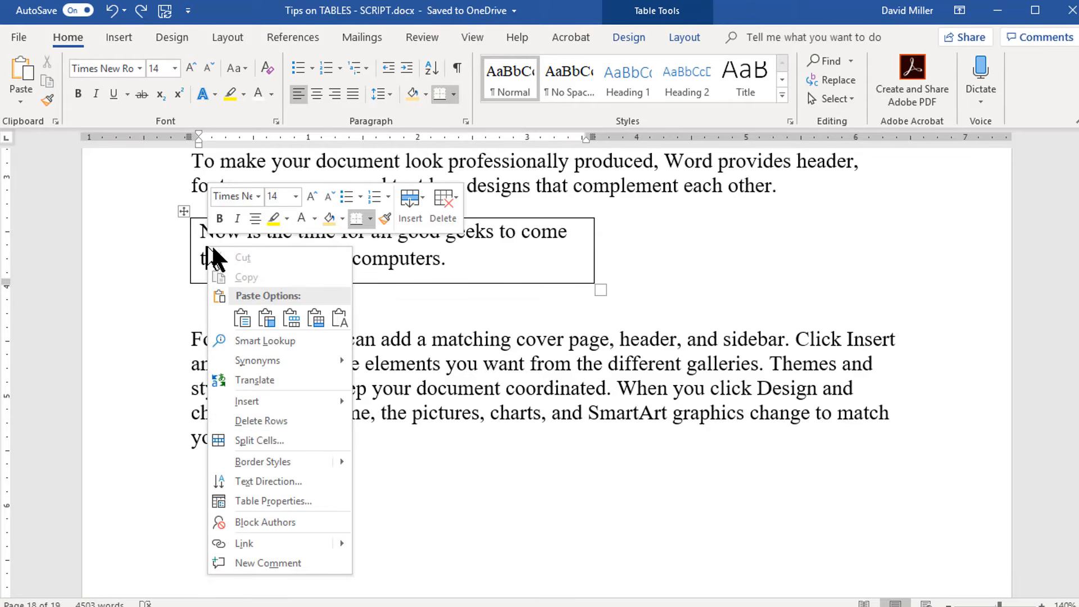
click(289, 501)
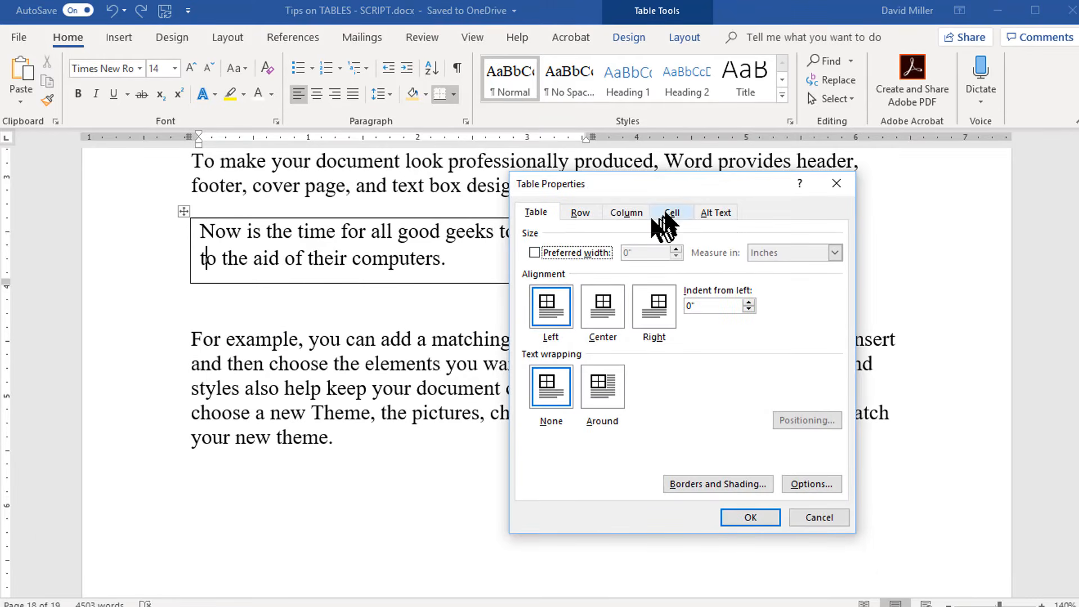
click(671, 212)
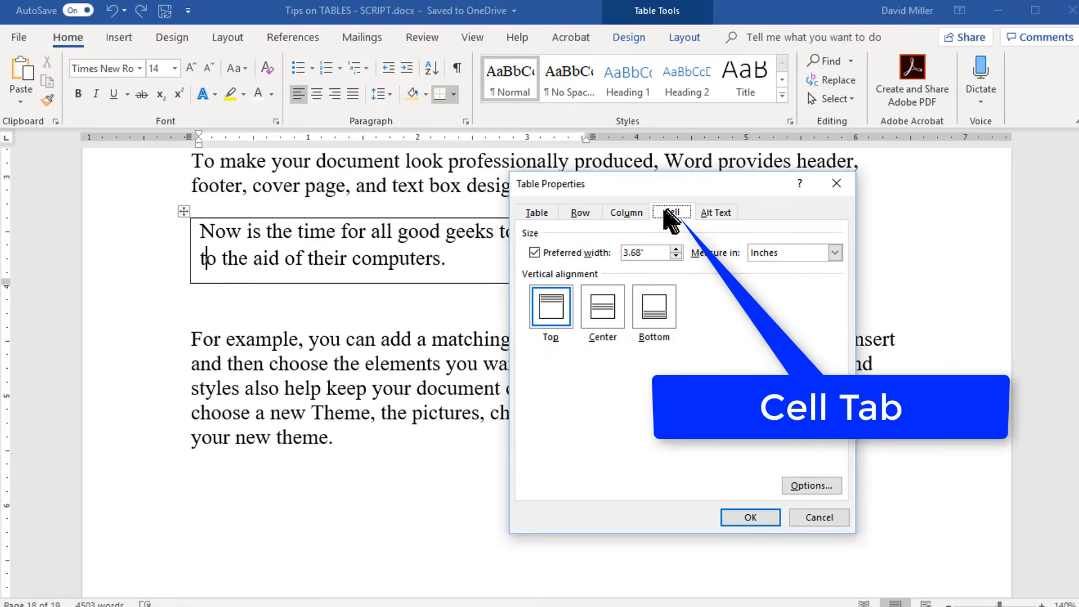
click(814, 485)
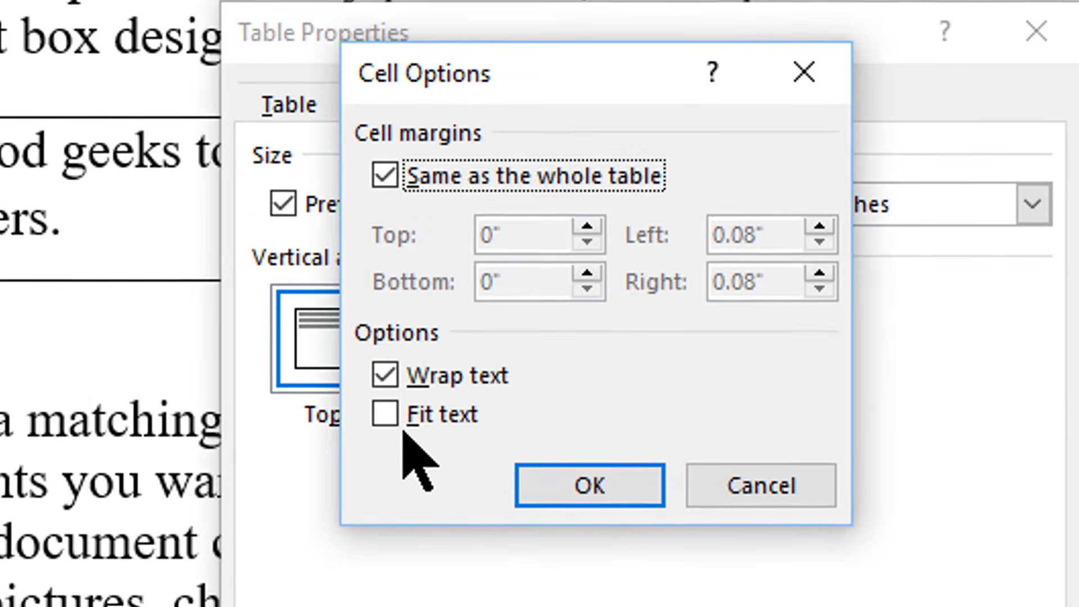
click(386, 419)
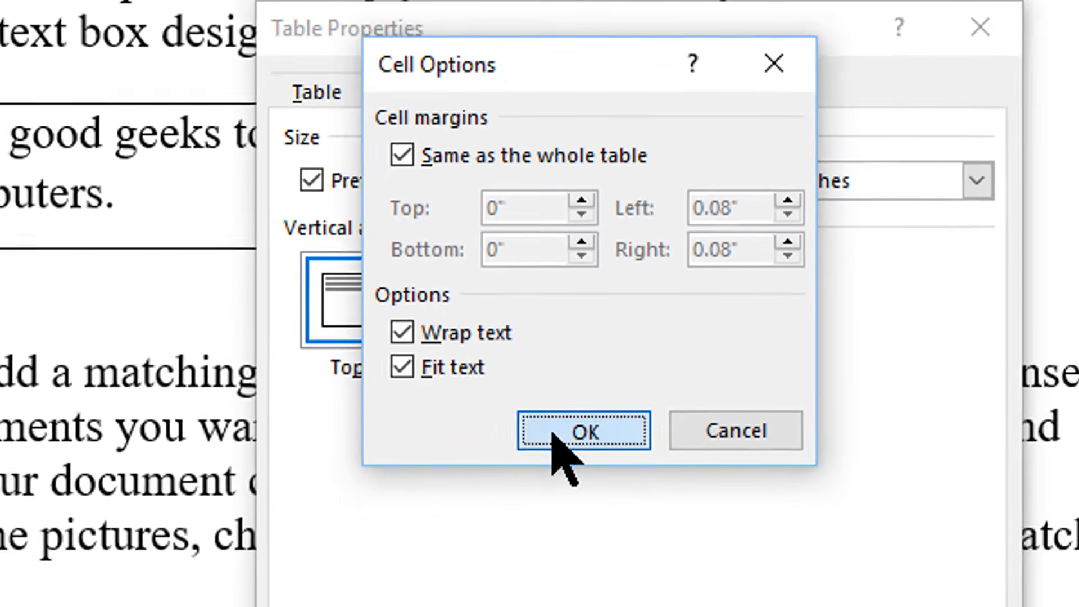
click(589, 488)
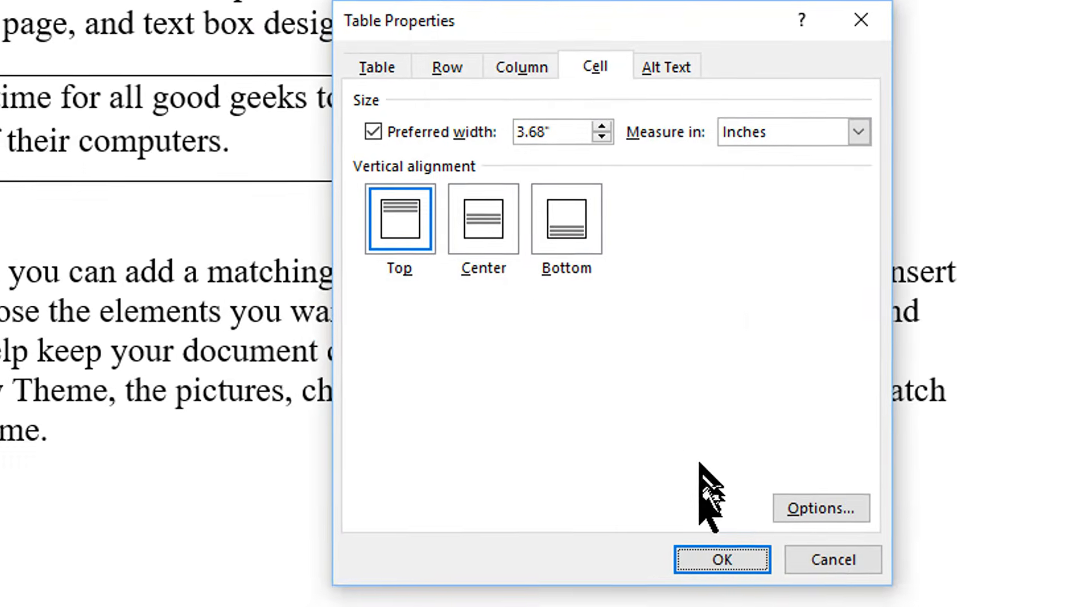
click(706, 562)
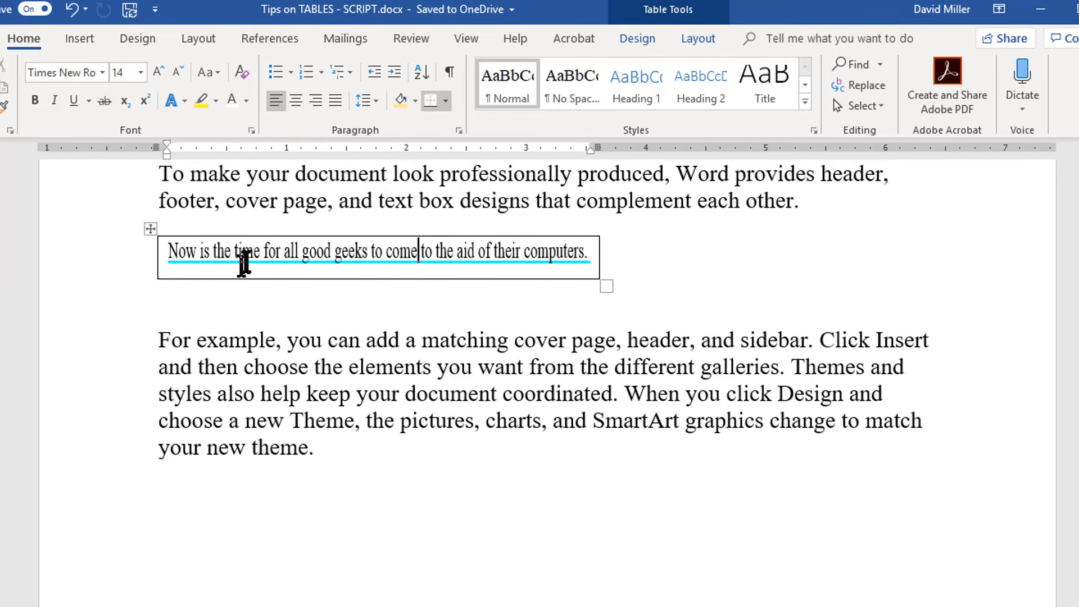
Step: Give the fitted-text table the alt text title "This table demonstrates FIT TEXT TO CELL" and the description "This is a test description"
right_click(252, 252)
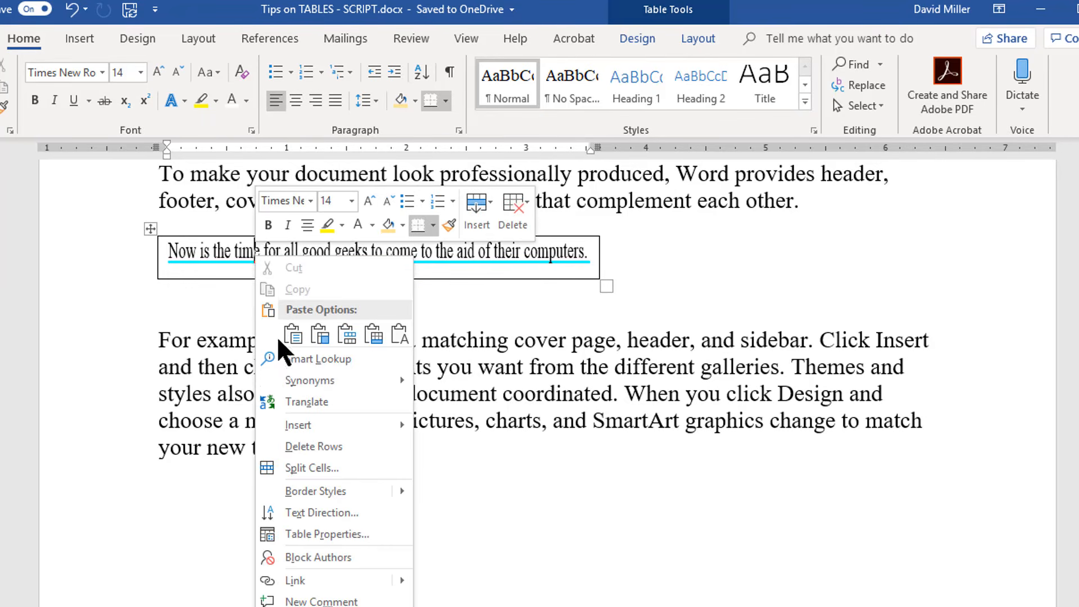
click(331, 533)
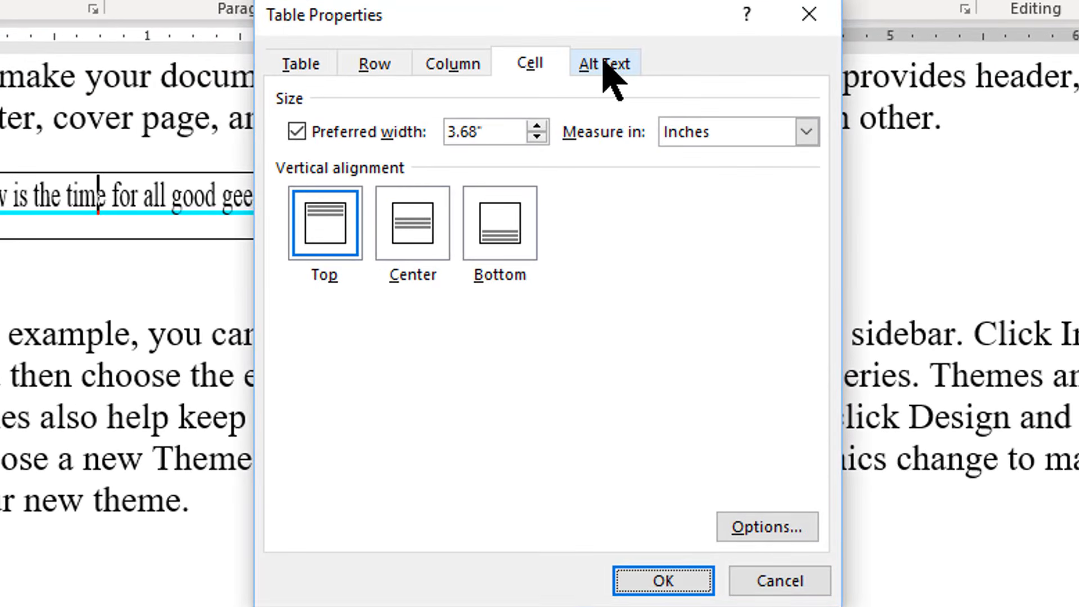
click(607, 64)
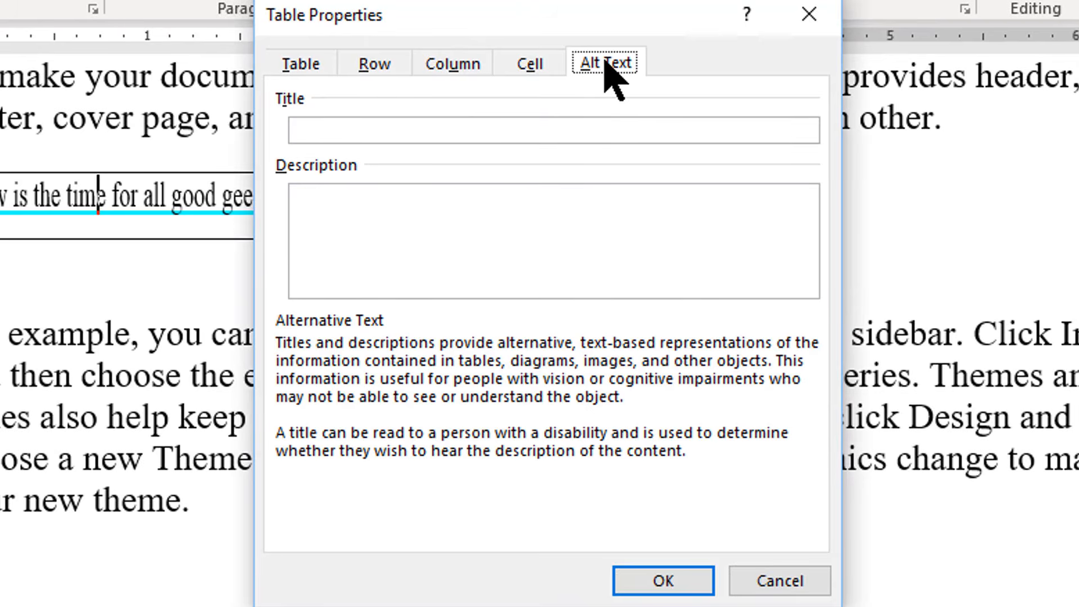
click(515, 125)
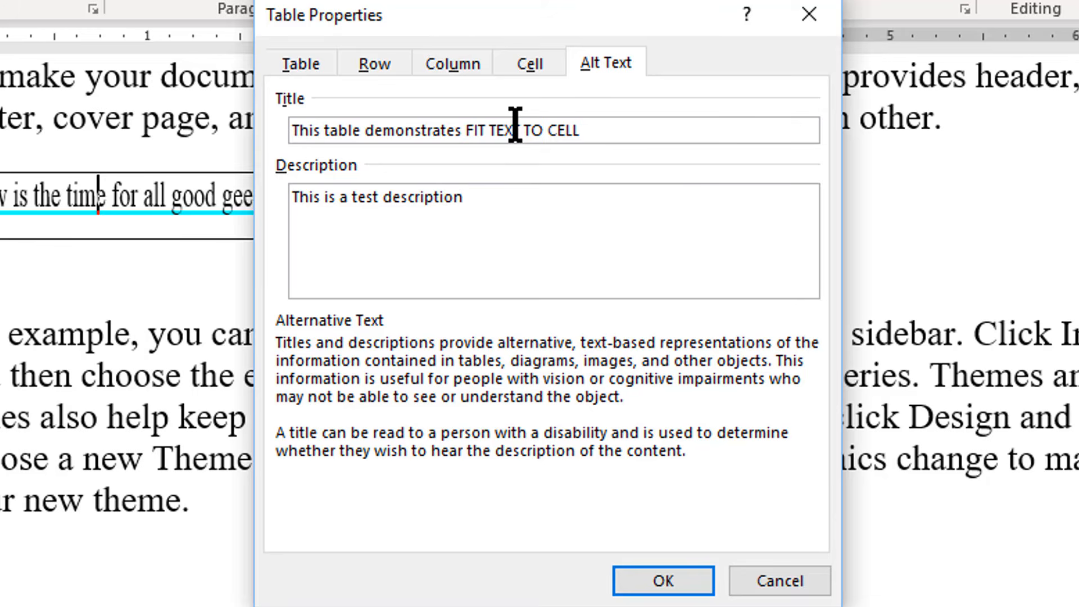
click(672, 583)
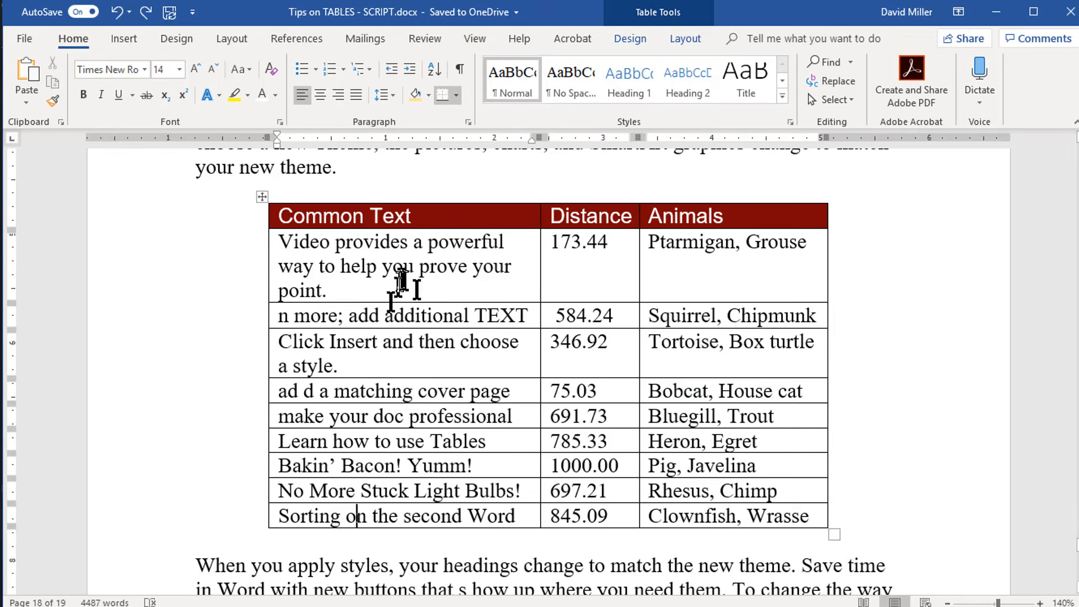
Step: Clear the contents of every row in the Common Text, Distance and Animals table and undo the deletion
drag(251, 225, 246, 521)
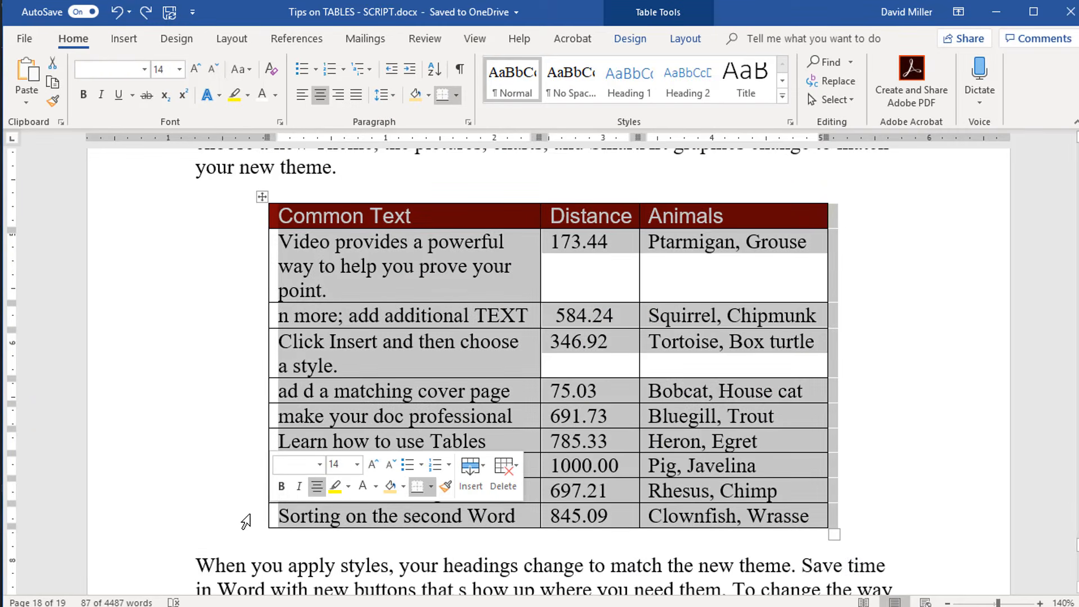
key(Delete)
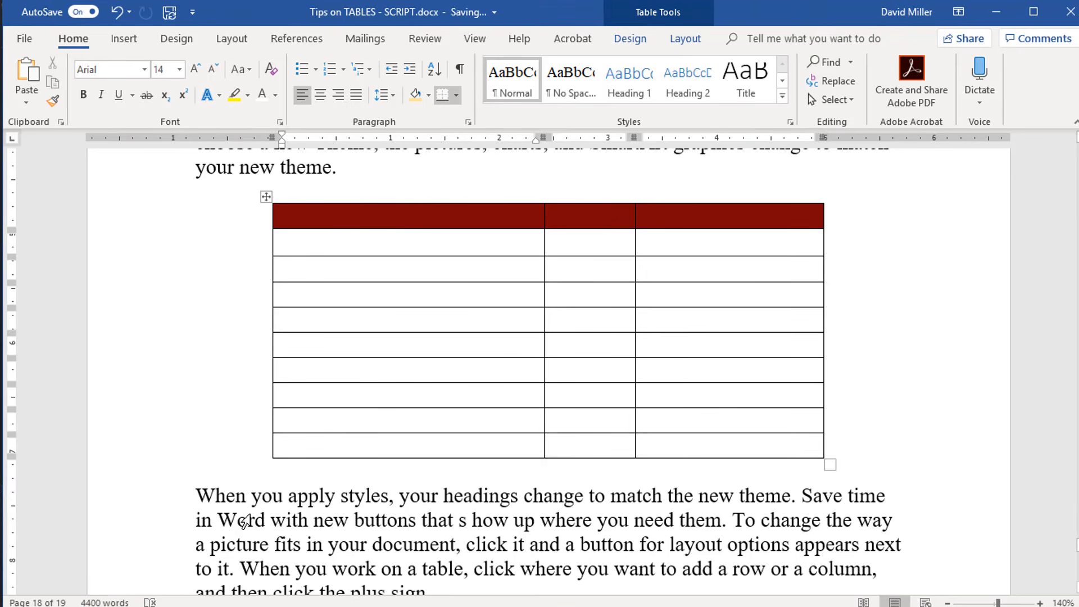
key(ctrl+z)
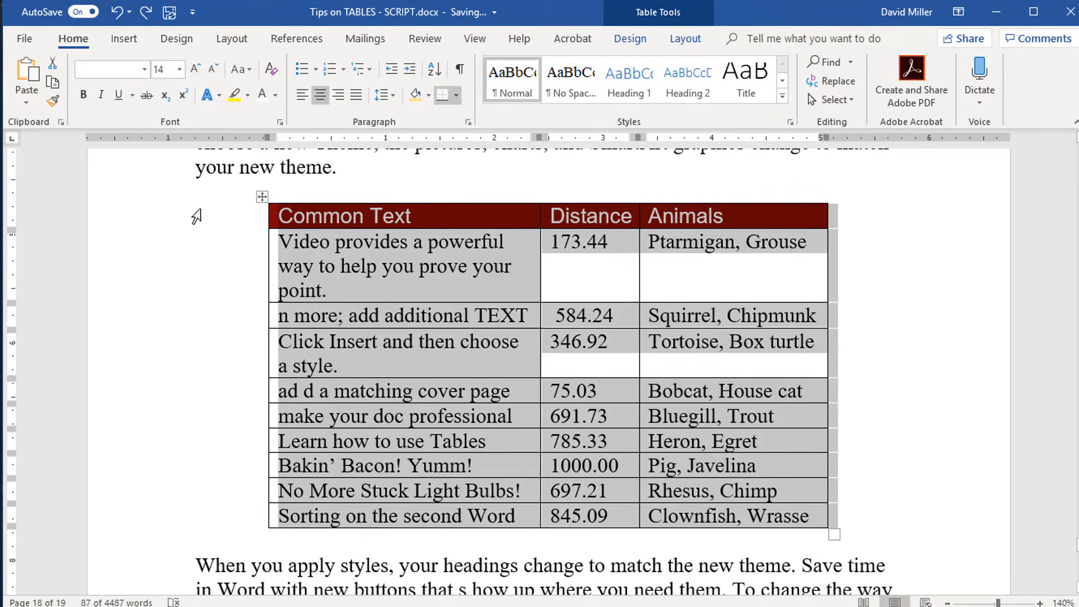
Step: Delete the Common Text table together with the blank lines before and after it, and undo the deletion
drag(211, 191, 236, 539)
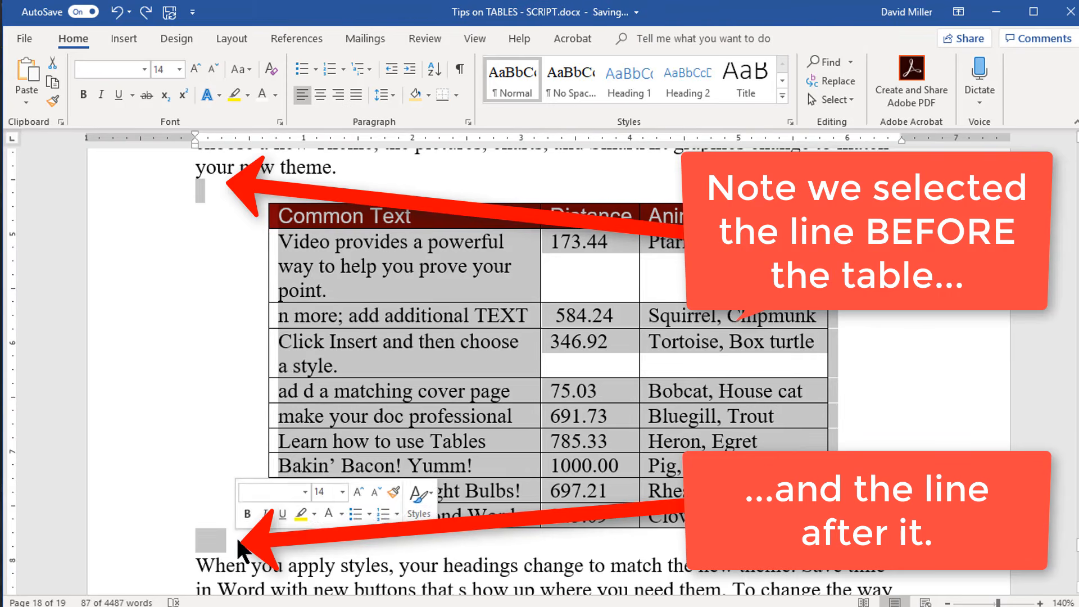
key(Delete)
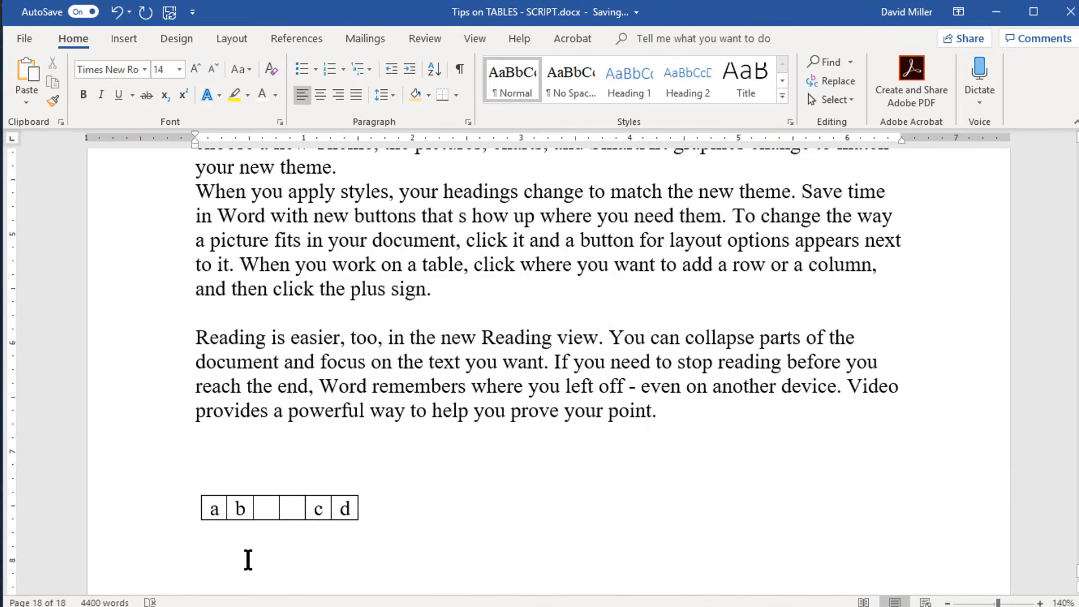
key(ctrl+z)
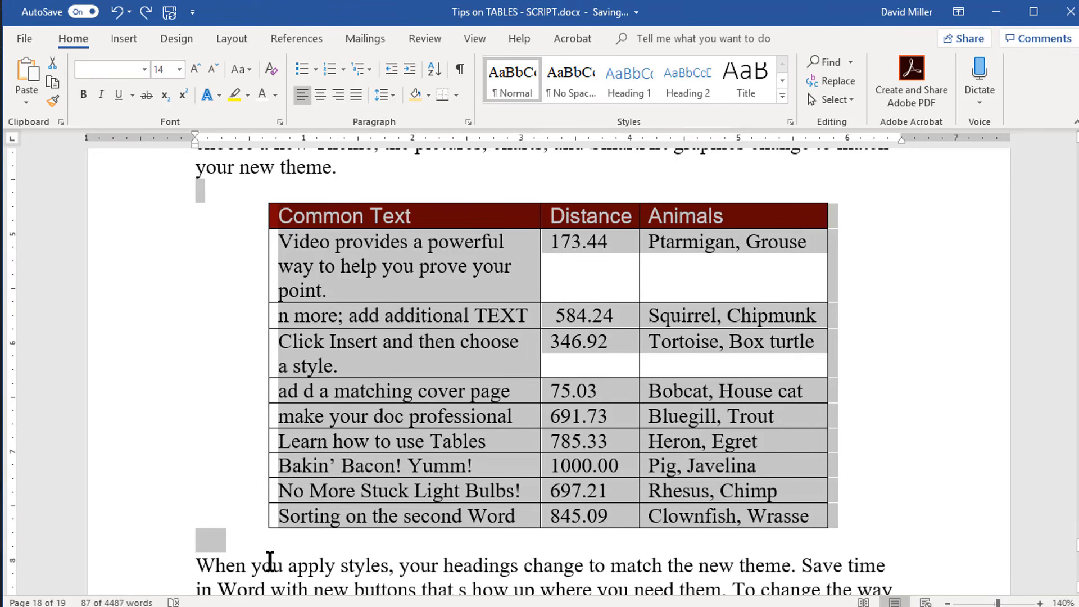
Step: Select only the whole Common Text table, without its surrounding lines, and delete it from the document
click(220, 358)
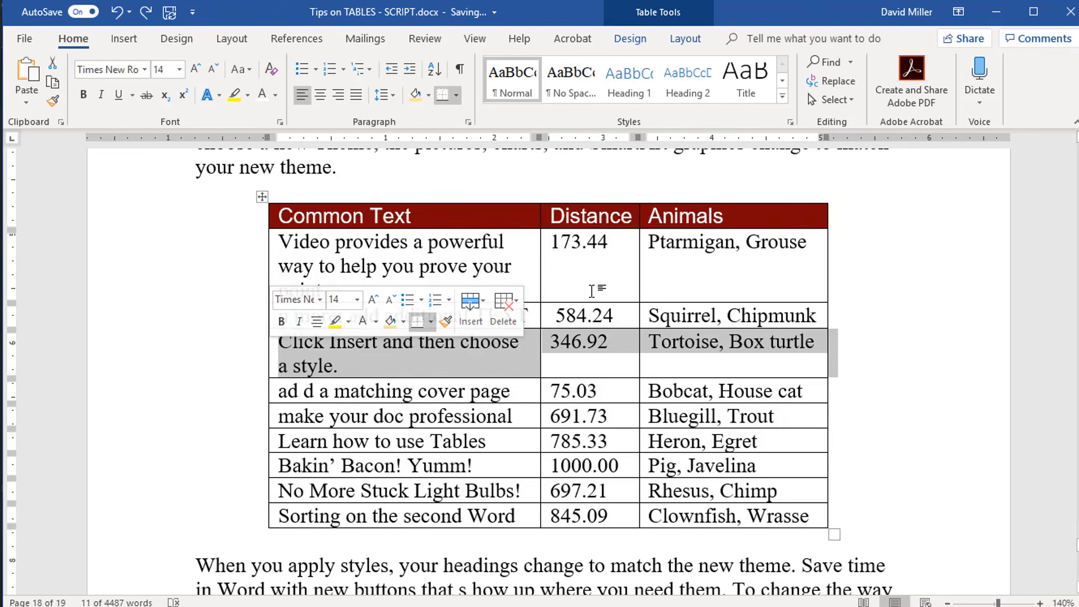
click(914, 265)
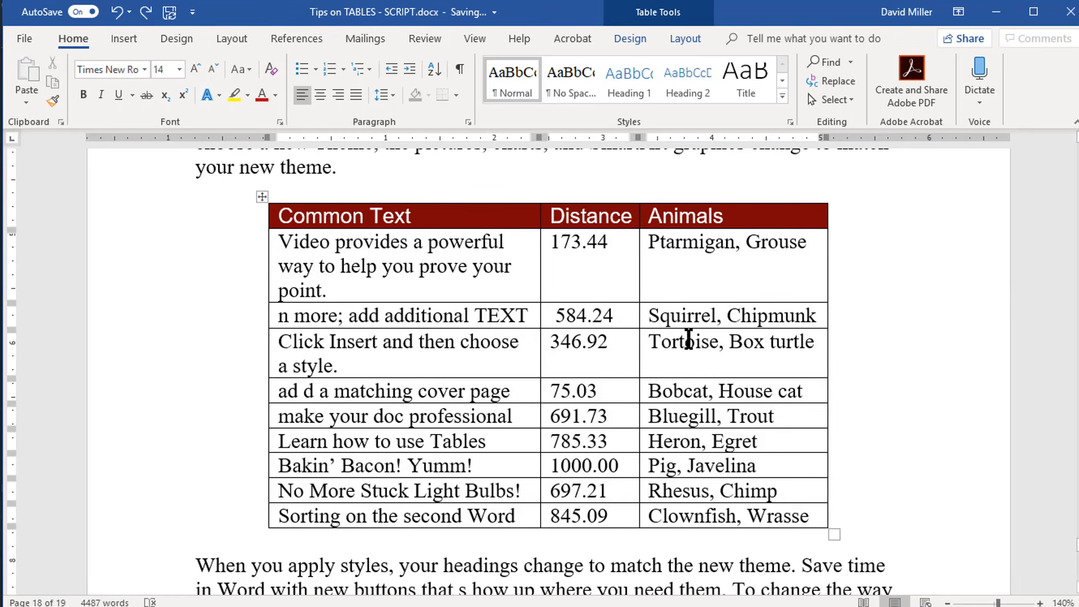
click(318, 257)
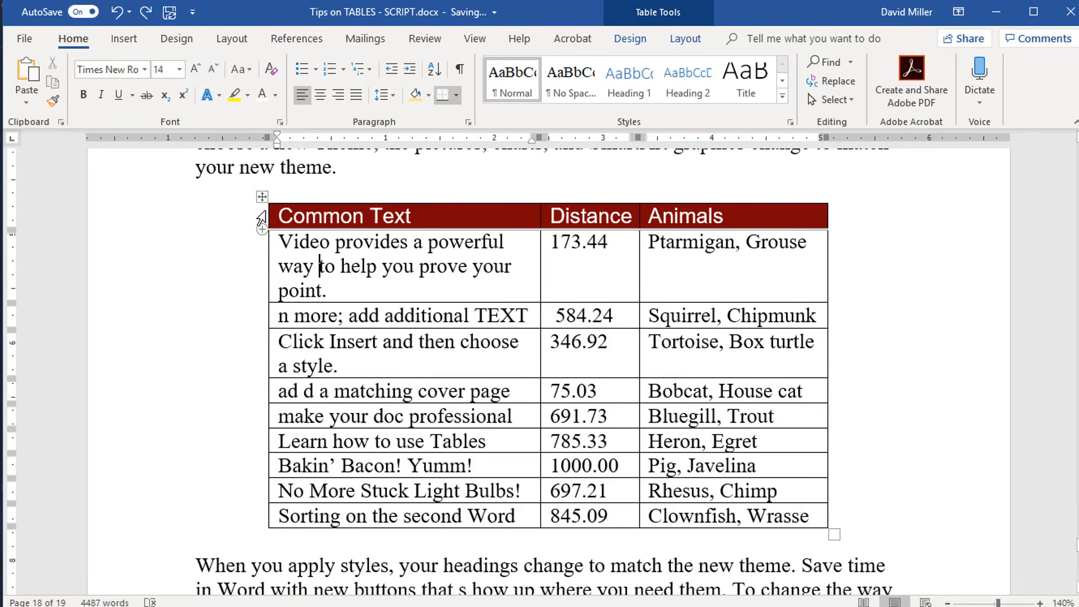
click(262, 198)
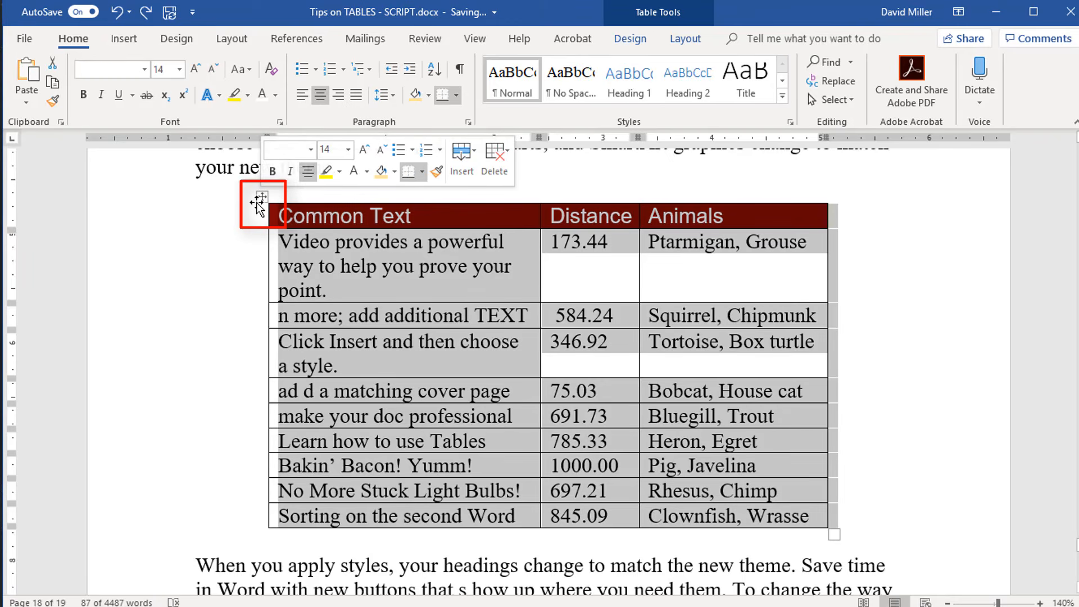
key(BackSpace)
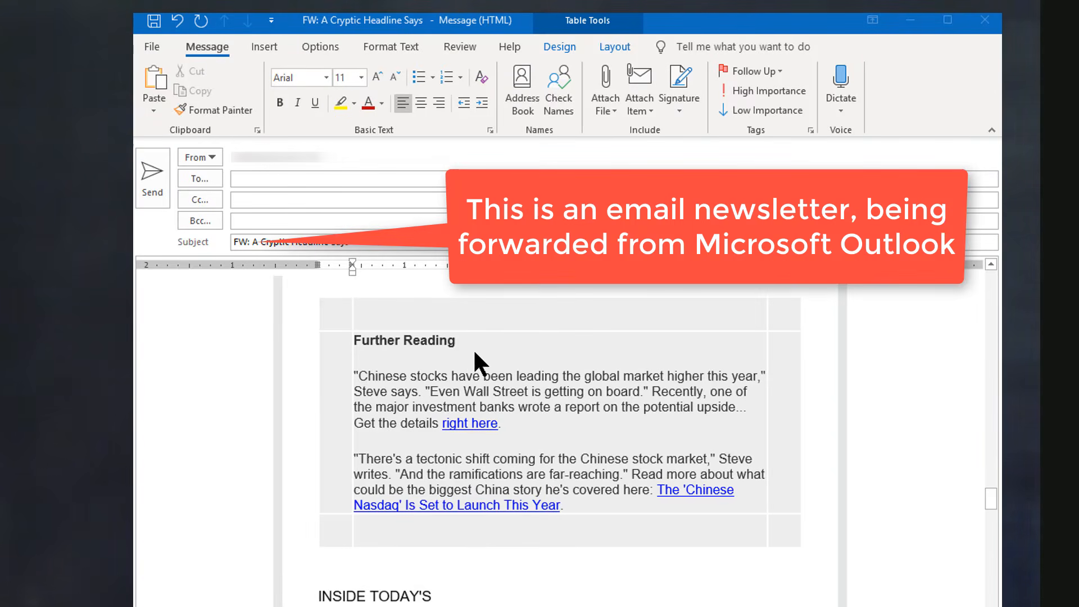
Step: In the forwarded newsletter message in Outlook, delete the entire table containing the "Further Reading" section
click(475, 353)
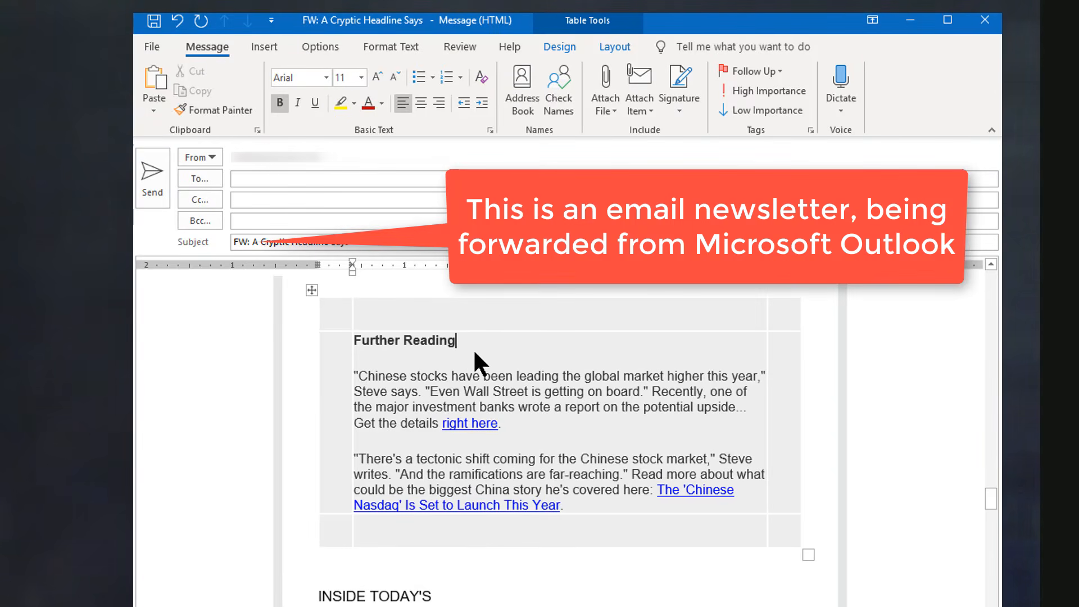
click(311, 290)
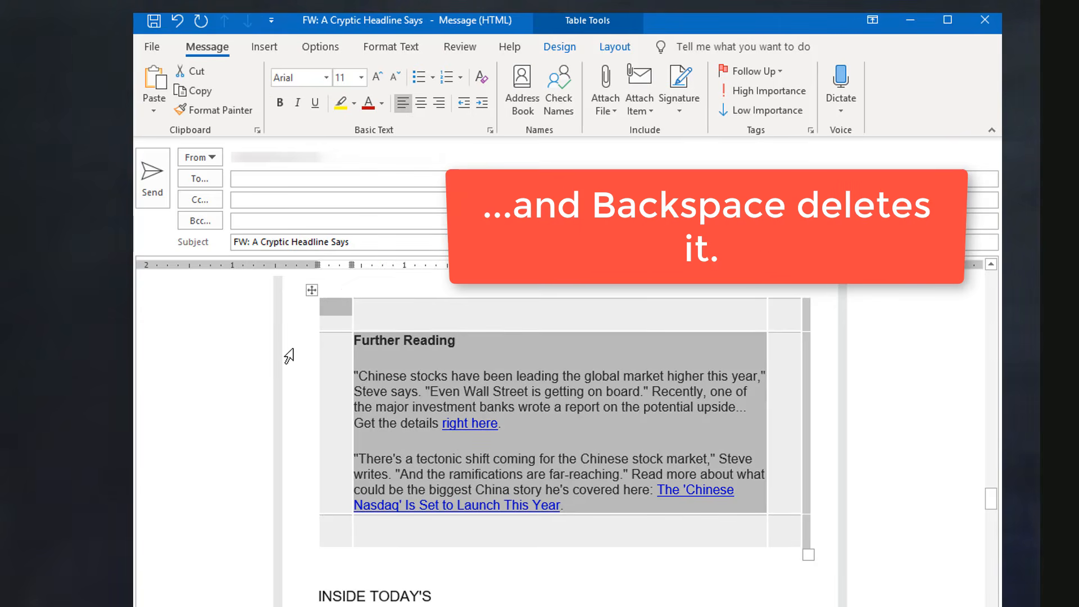
key(BackSpace)
Step: Delete the entire table holding the subscription and unsubscribe information at the end of the newsletter
scroll(433, 495, down, 20)
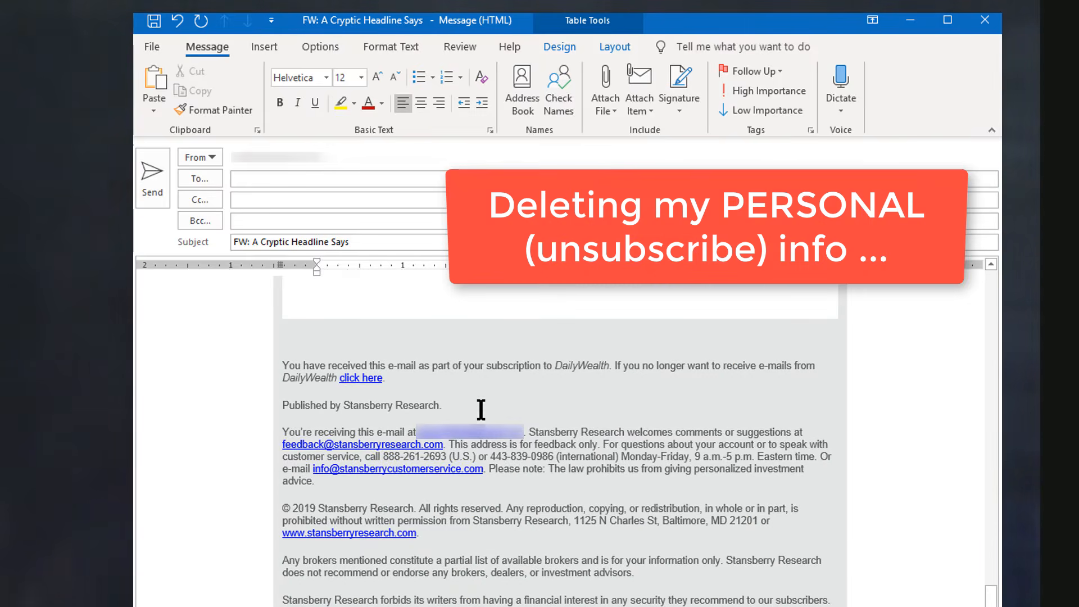
click(276, 328)
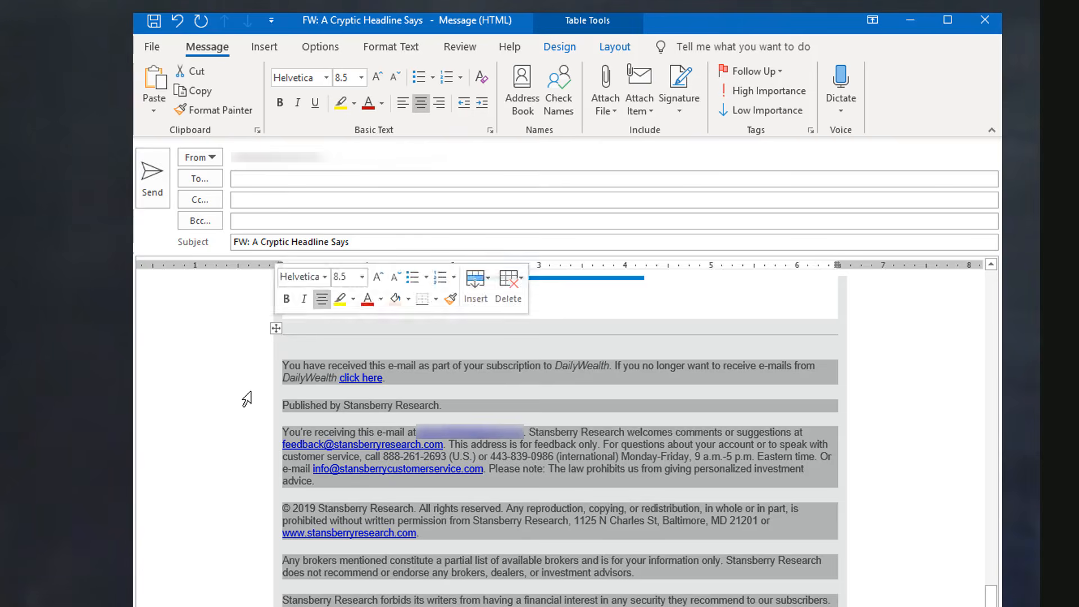
key(BackSpace)
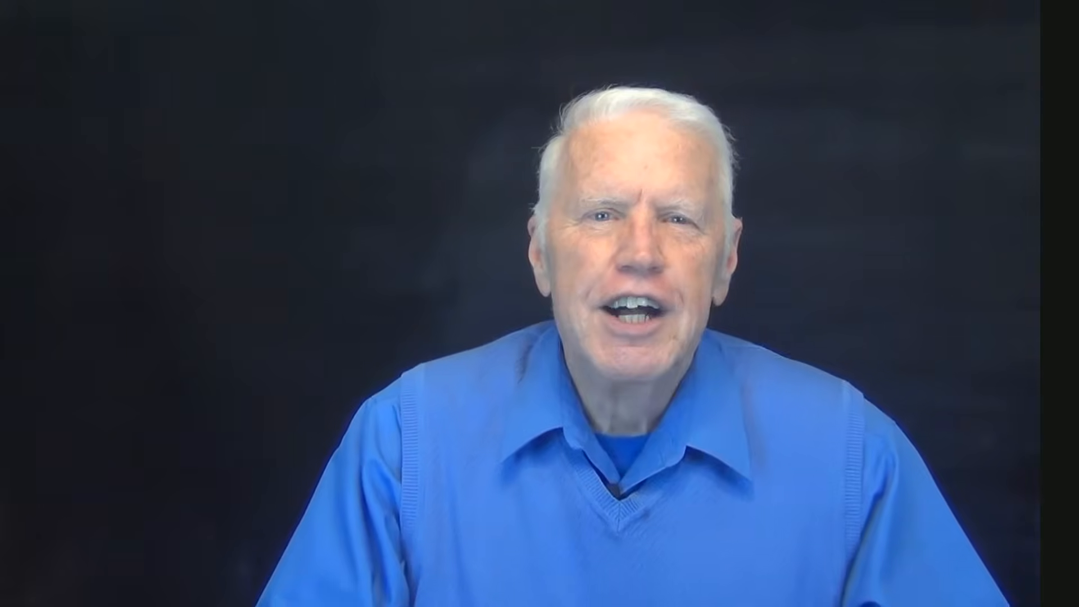